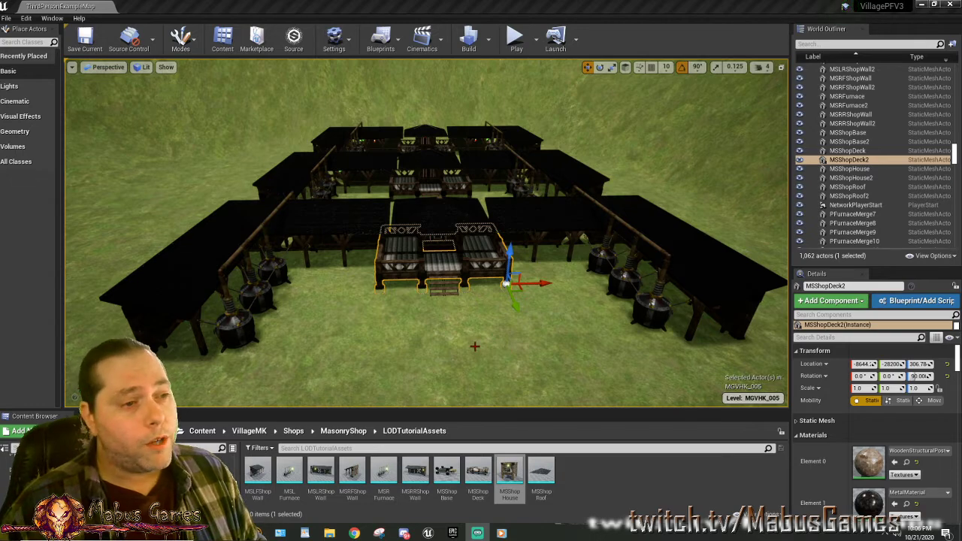
Compare the roofs of the three masonry shops by selecting the rear, middle and front one in turn.
right_drag(432, 328, 503, 338)
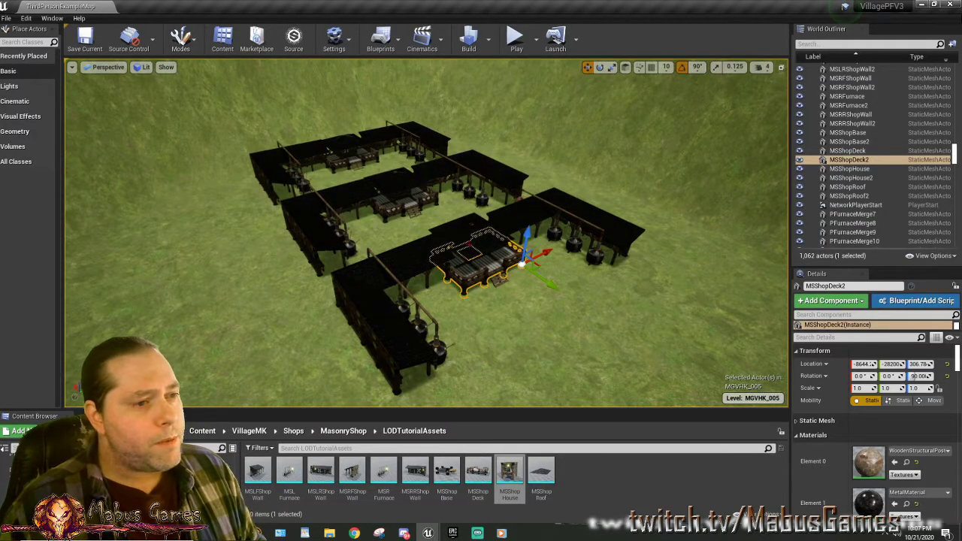
click(348, 140)
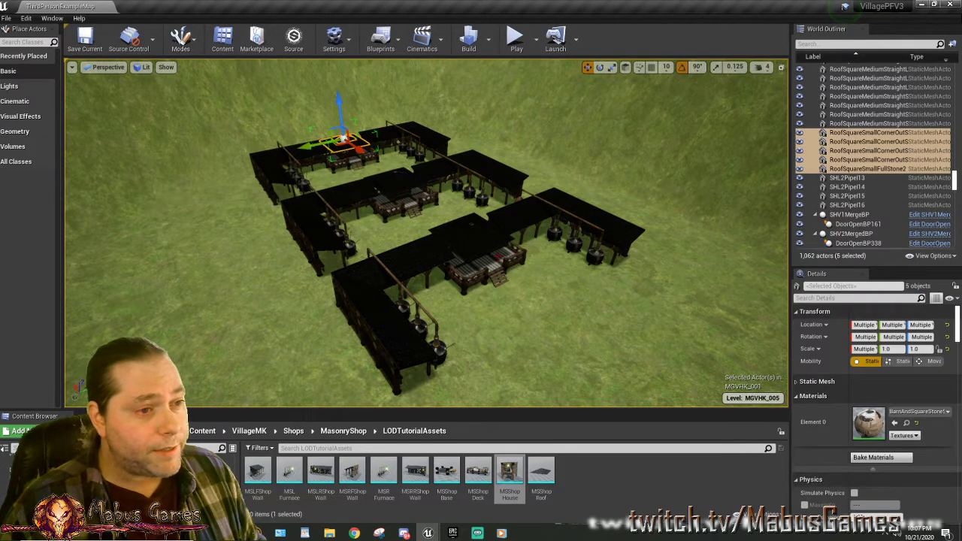
click(399, 183)
click(473, 231)
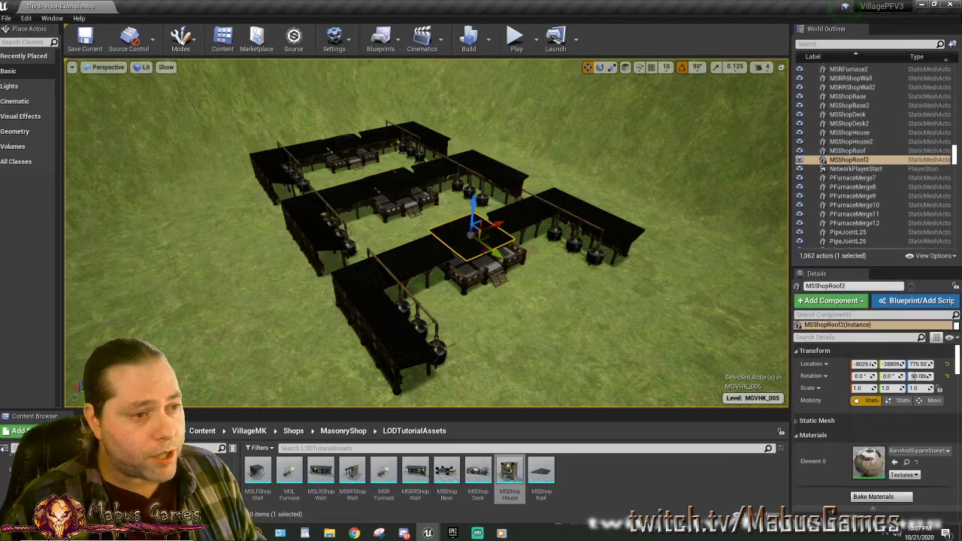
Ungroup the rear shop's deck, drop its front corner post from the selection and regroup the remaining pieces.
right_drag(487, 325, 488, 292)
key(w)
key(w)
key(w)
click(496, 283)
key(w)
key(s)
key(w)
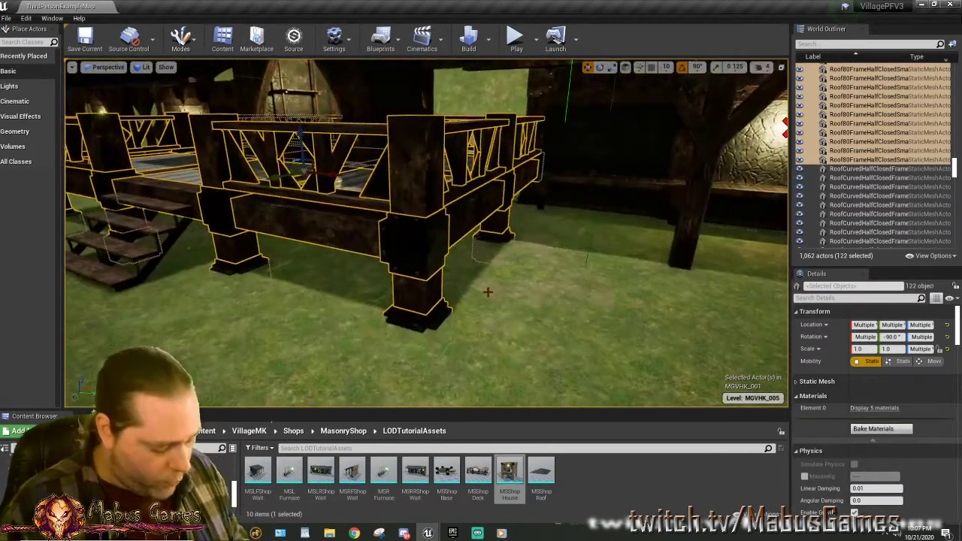
key(shift+g)
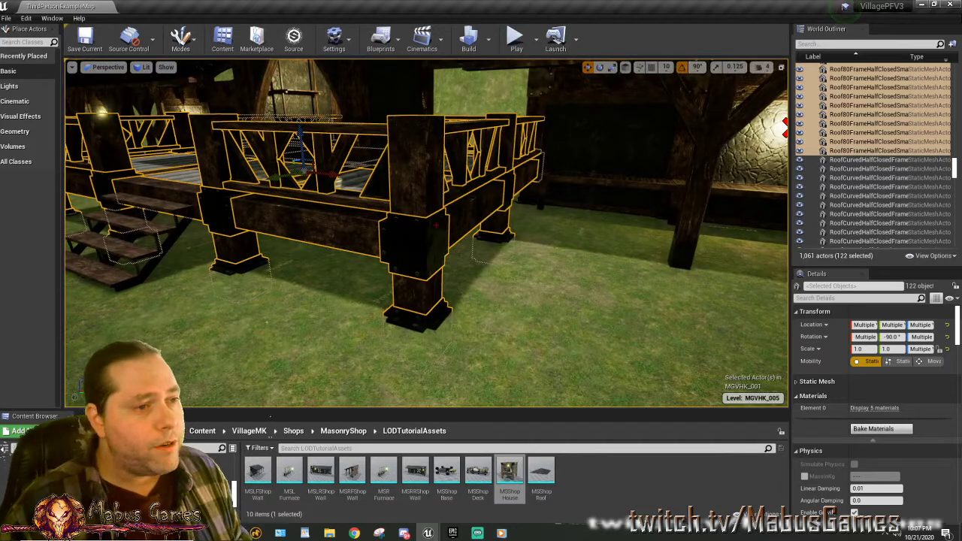
ctrl+click(411, 164)
key(ctrl+g)
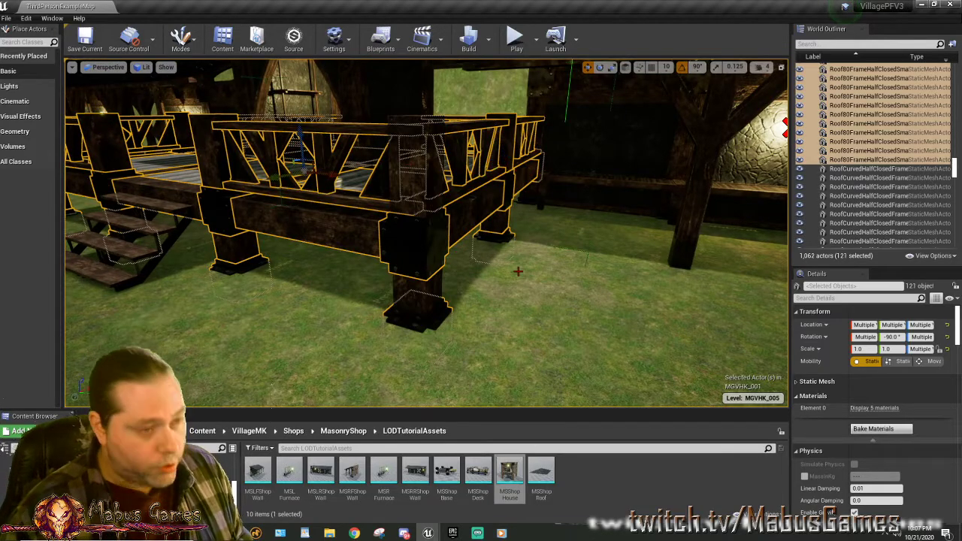
Select the separated corner post on its own and add the rear deck's other pieces to the selection.
click(416, 224)
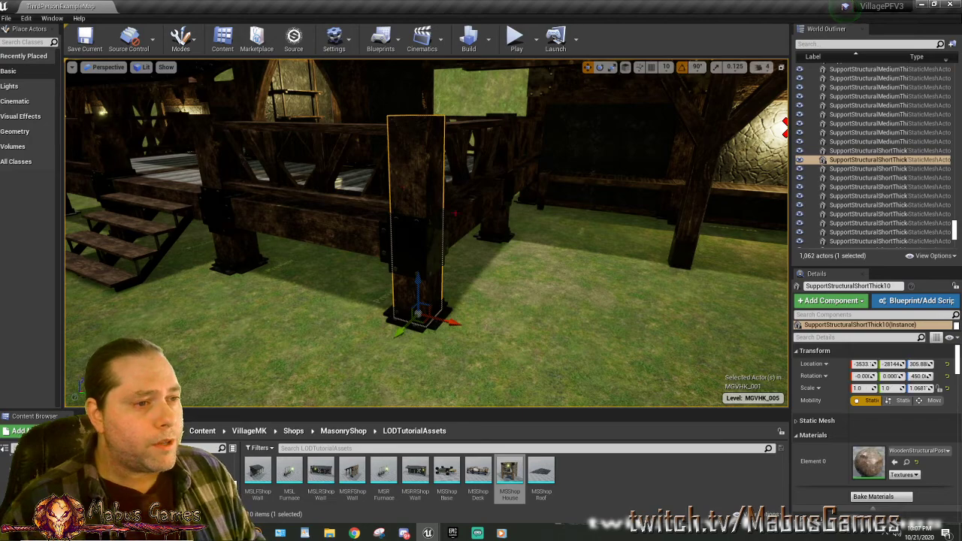
right_drag(491, 299, 460, 298)
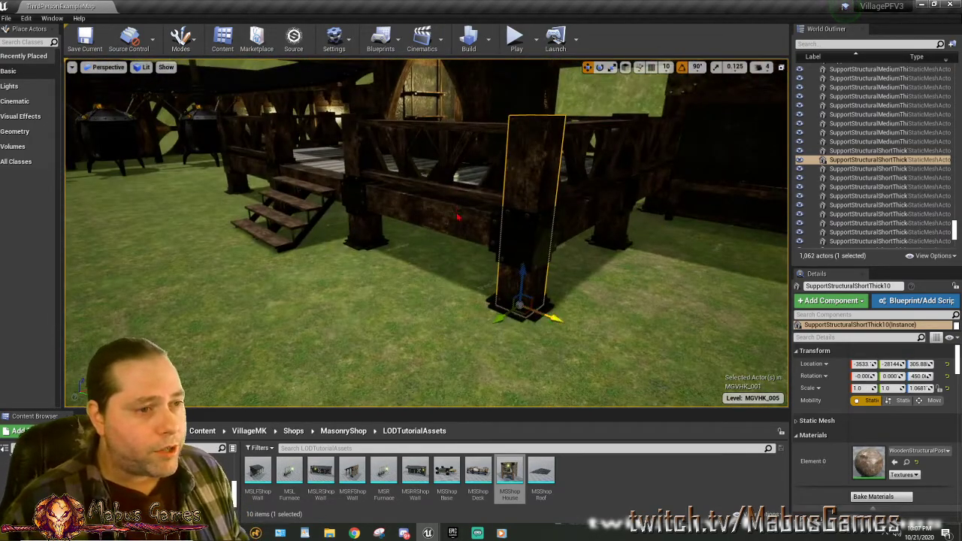
ctrl+click(457, 214)
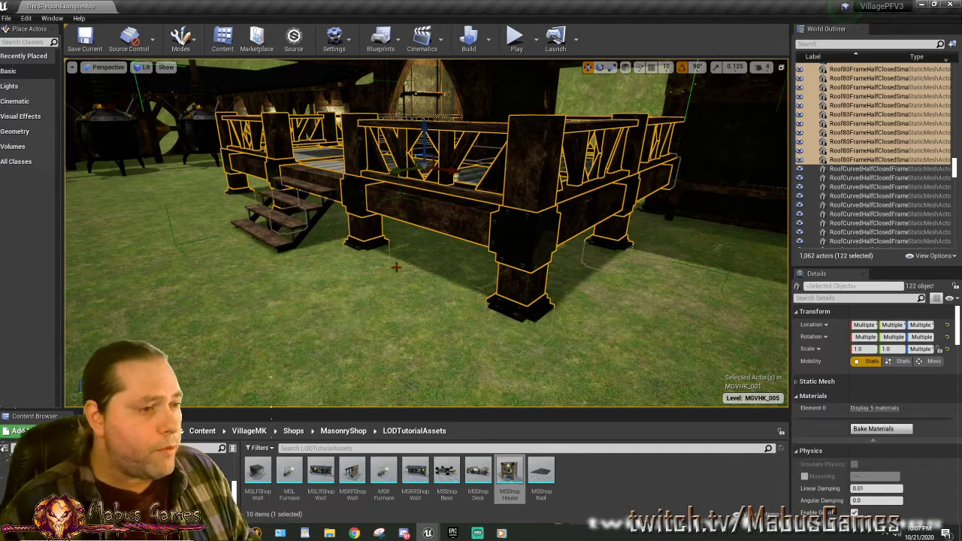
Select the front shop's merged deck mesh, MSShopDeck2, and inspect it up close and from a distance.
right_drag(396, 267, 775, 271)
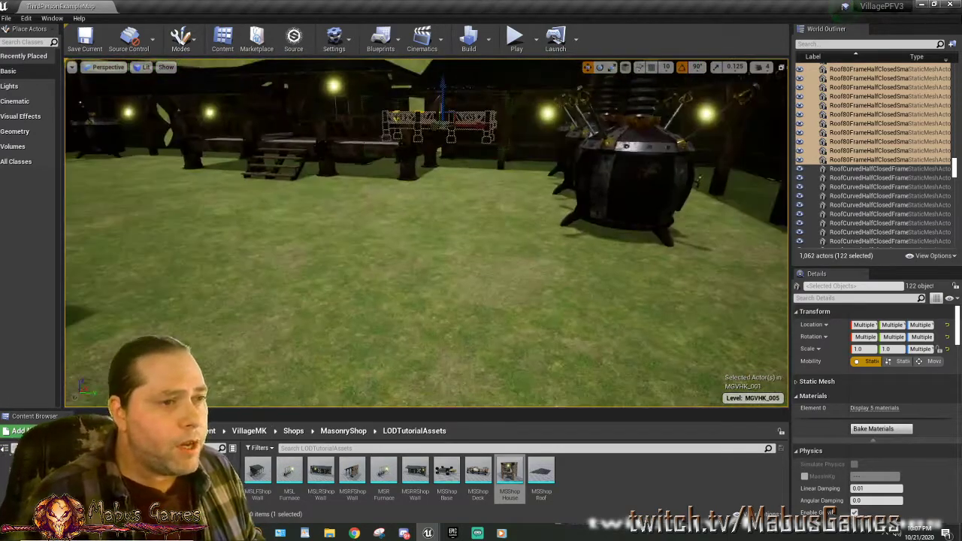
right_drag(427, 233, 759, 259)
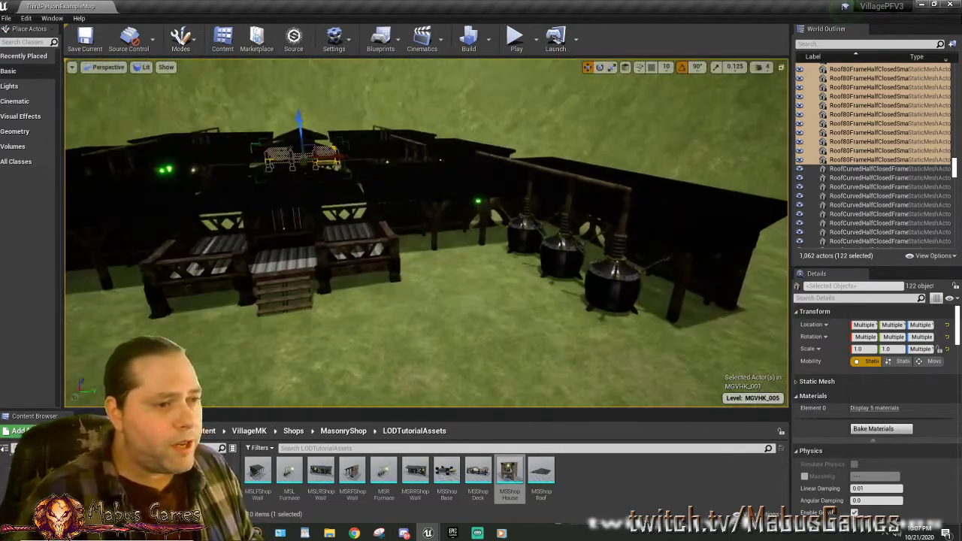
click(352, 268)
right_drag(351, 268, 459, 244)
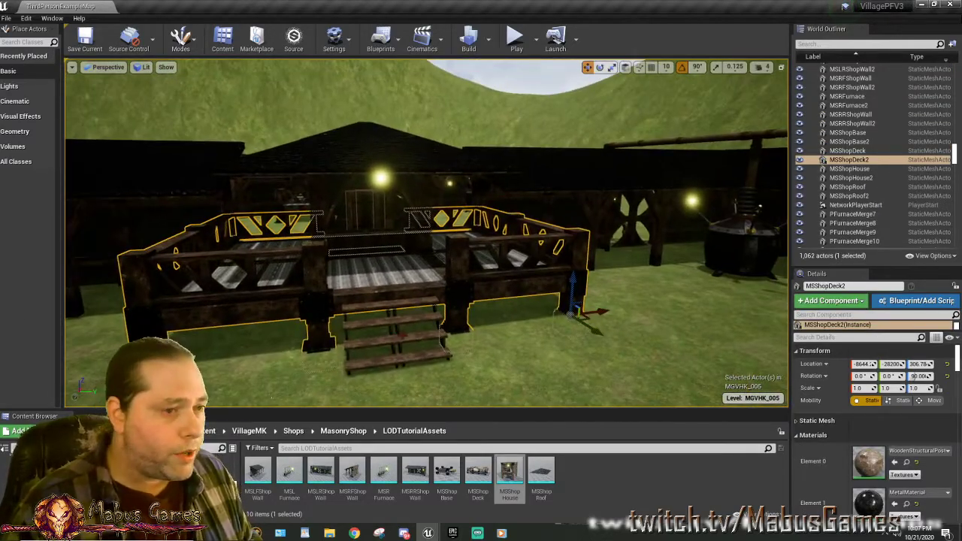
right_drag(499, 343, 482, 361)
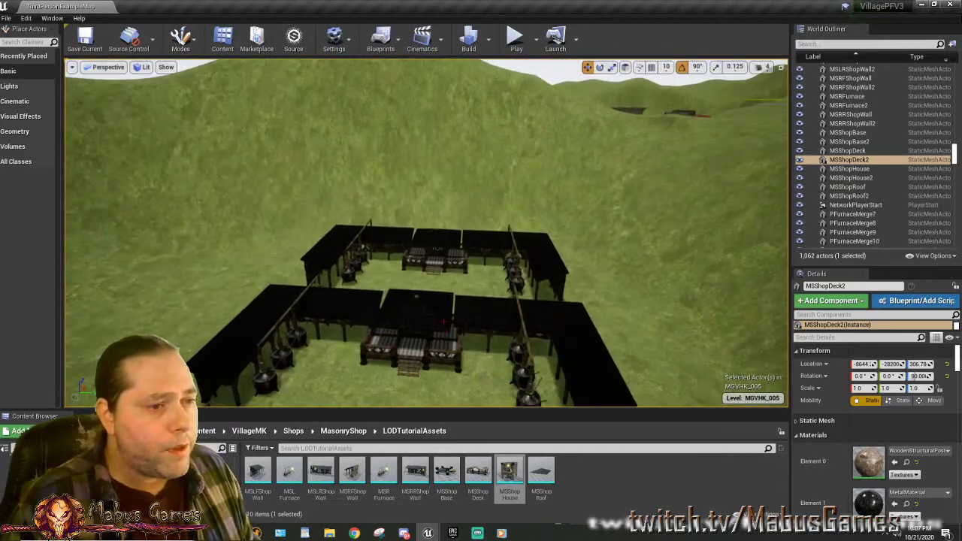
Compare the rear shop's grouped deck with the front shop's merged deck by selecting each of them.
click(455, 260)
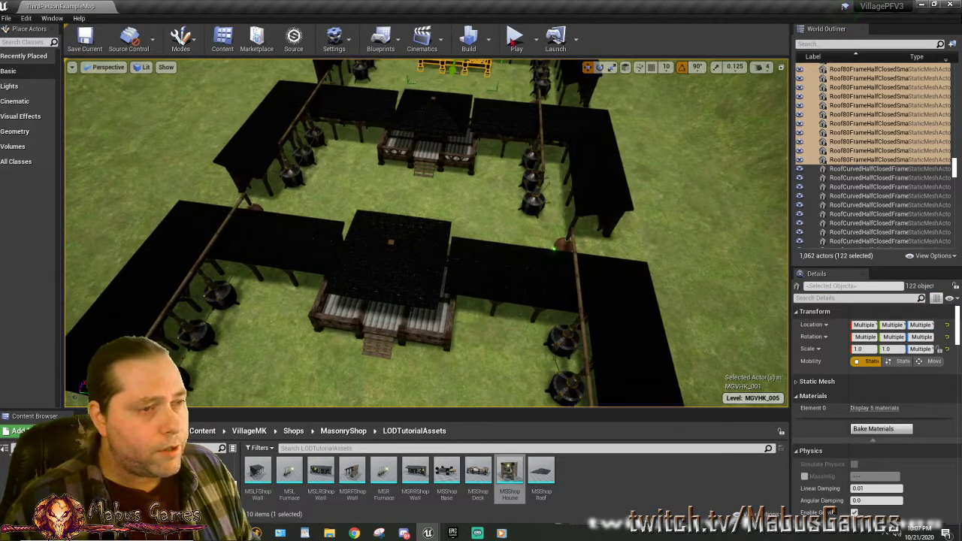
right_drag(467, 133, 466, 163)
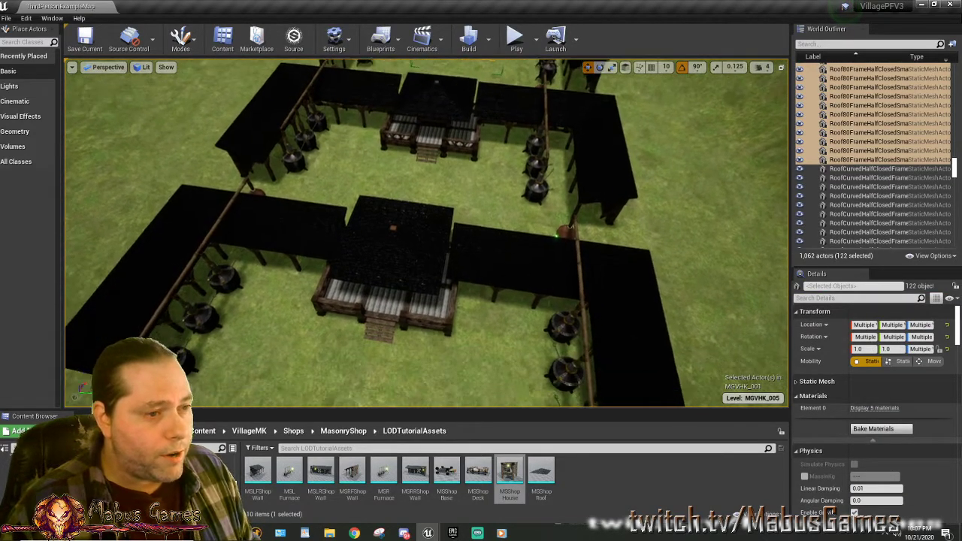
click(448, 332)
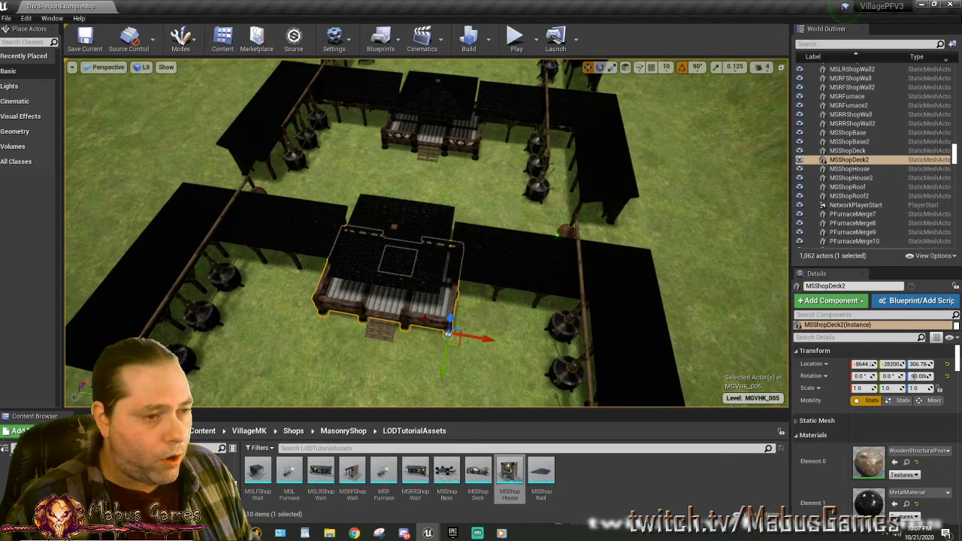
right_drag(448, 333, 373, 346)
key(w)
key(f)
Select the rear shop's deck group again, break it up and regroup it without the front corner post.
key(w)
key(s)
key(w)
key(w)
key(s)
key(w)
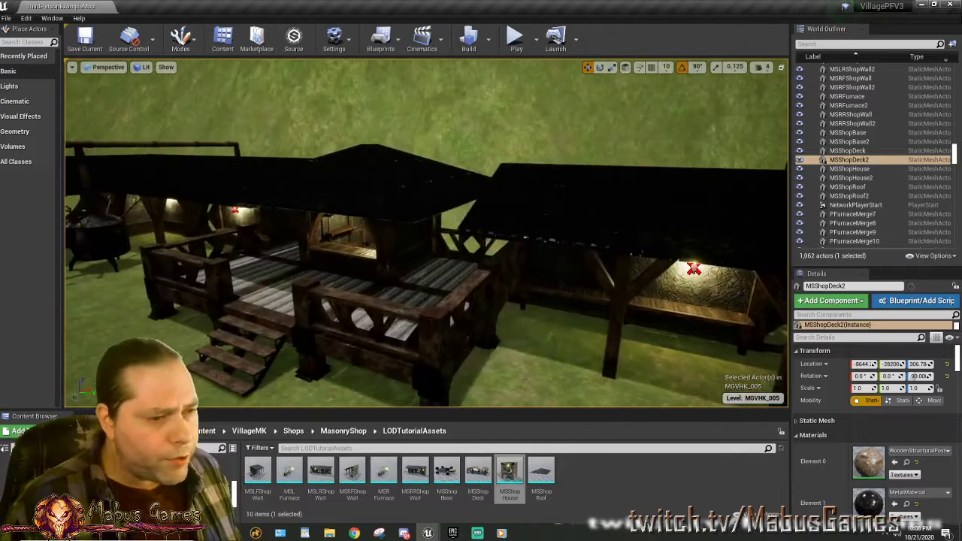
click(423, 316)
right_drag(525, 327, 529, 356)
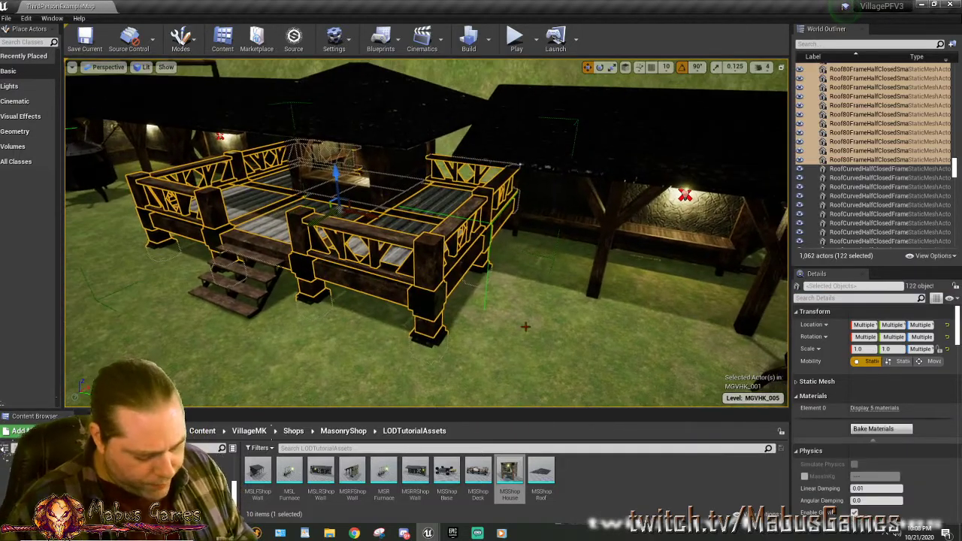
key(shift+g)
ctrl+click(433, 268)
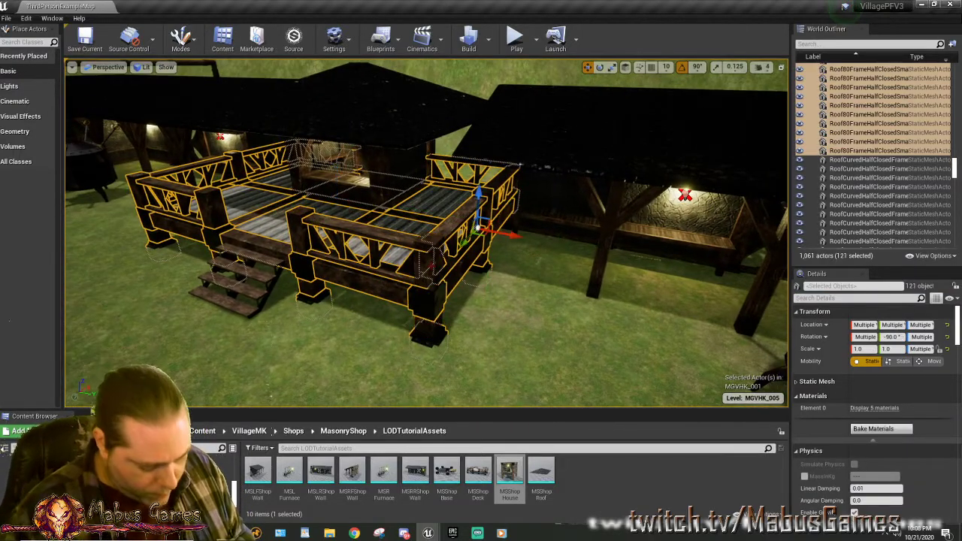
key(ctrl+g)
Show the loose corner post as an individual actor and reselect the rear deck's modular pieces.
click(430, 278)
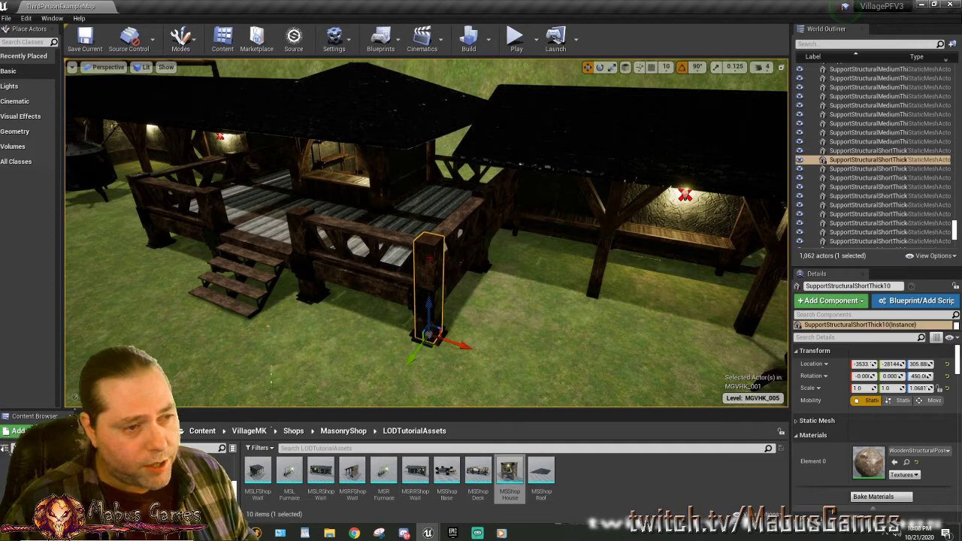
click(390, 242)
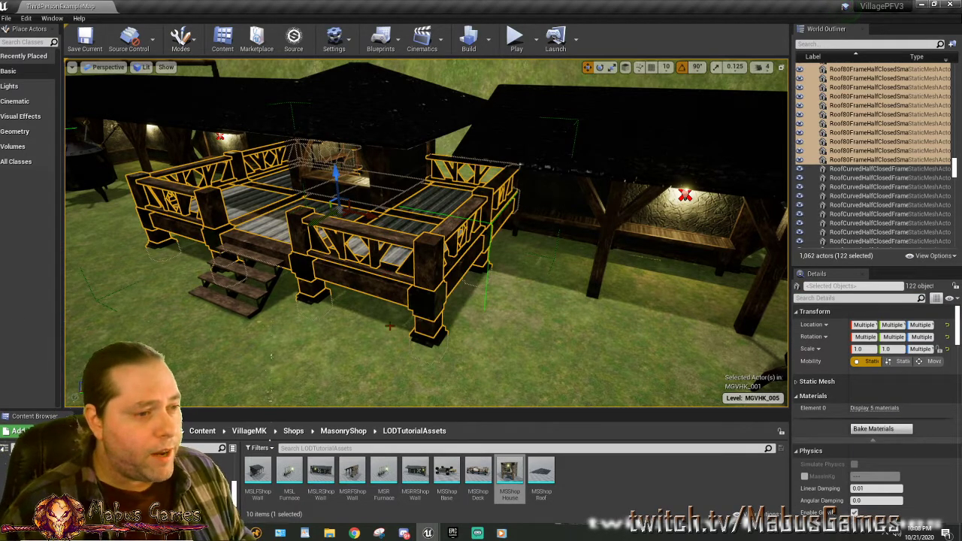
Return to the front shop, select MSShopDeck2 as a single mesh and frame it for inspection.
right_drag(390, 326, 203, 327)
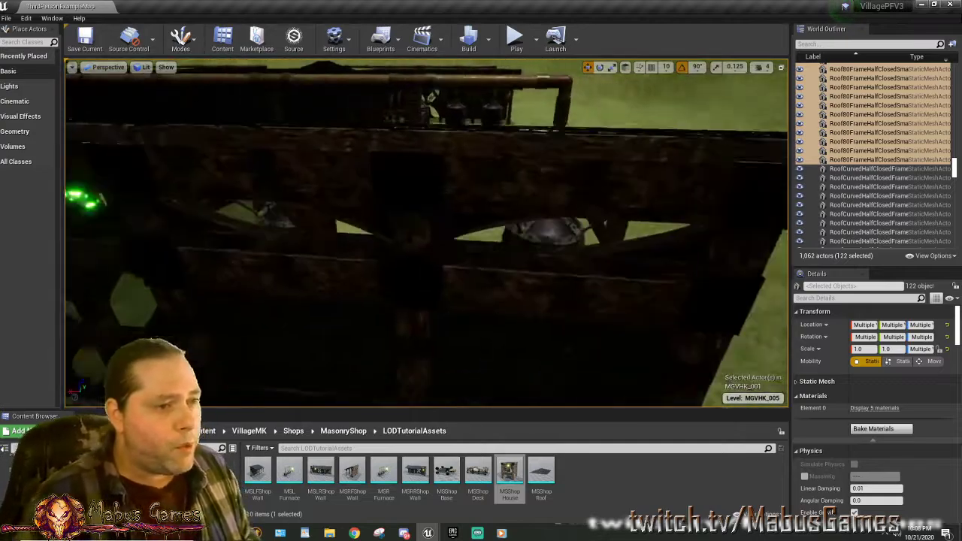
mouse_move(382, 343)
right_down()
mouse_move(473, 368)
mouse_move(382, 344)
right_up()
right_drag(497, 318, 498, 319)
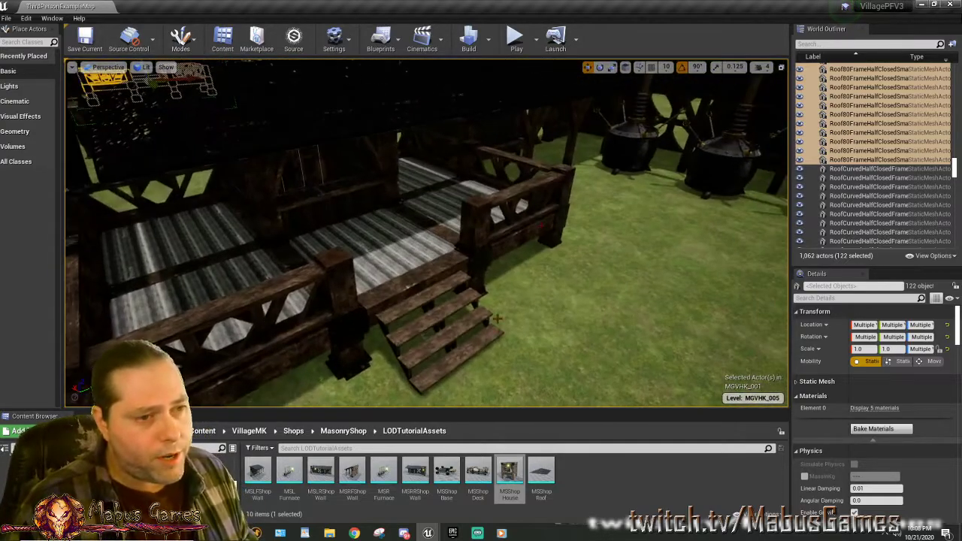
click(568, 194)
right_drag(563, 275, 543, 240)
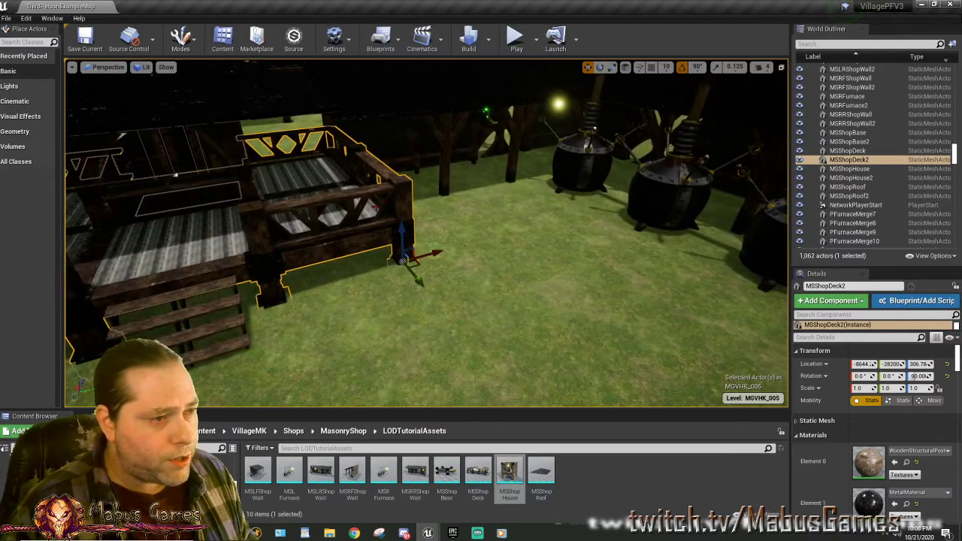
key(f)
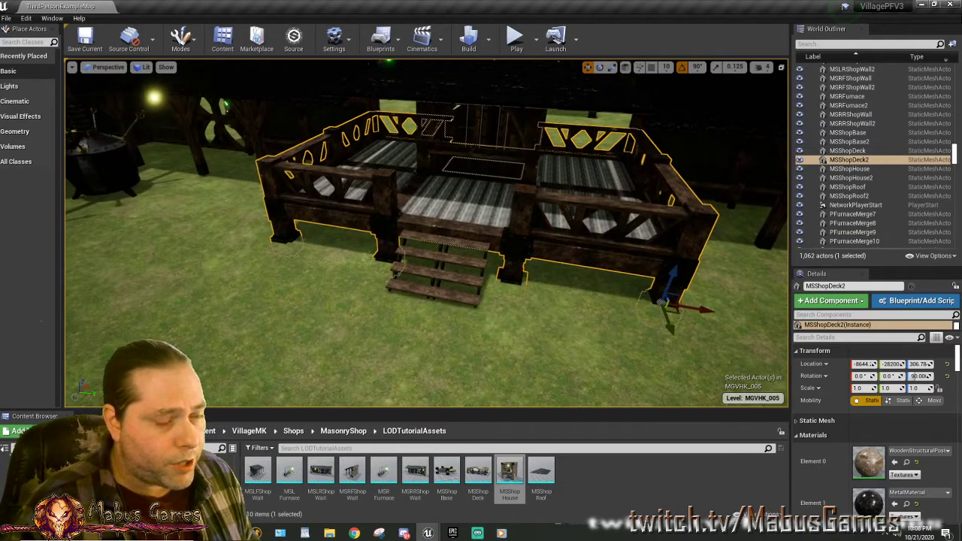
right_drag(544, 239, 546, 202)
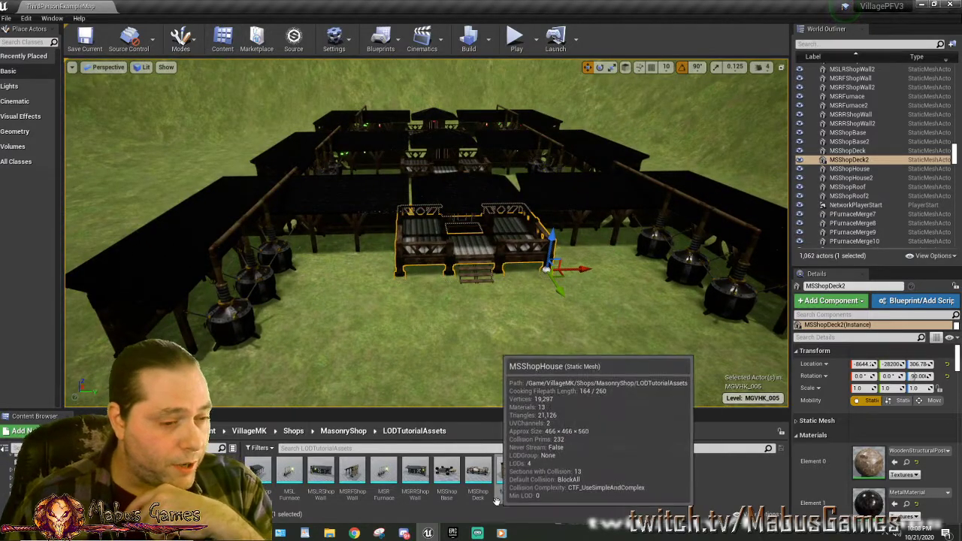
Open the MSShopHouse static mesh for editing and position its editor window over the level.
double_click(509, 472)
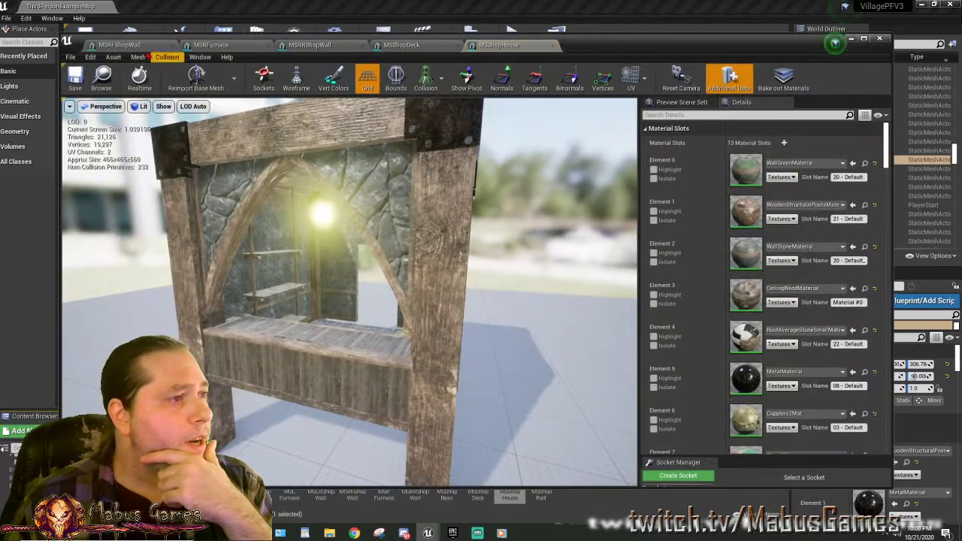
drag(594, 44, 961, 60)
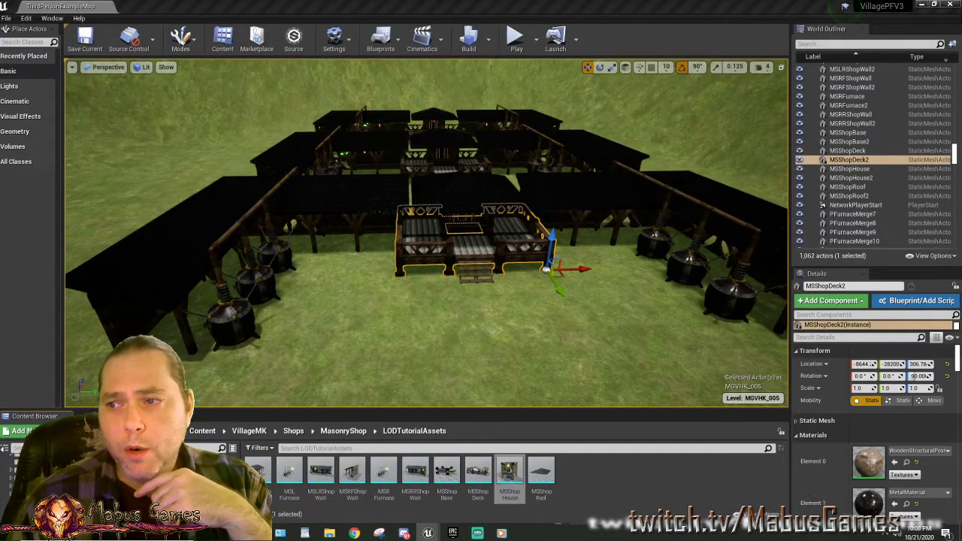
drag(961, 60, 641, 49)
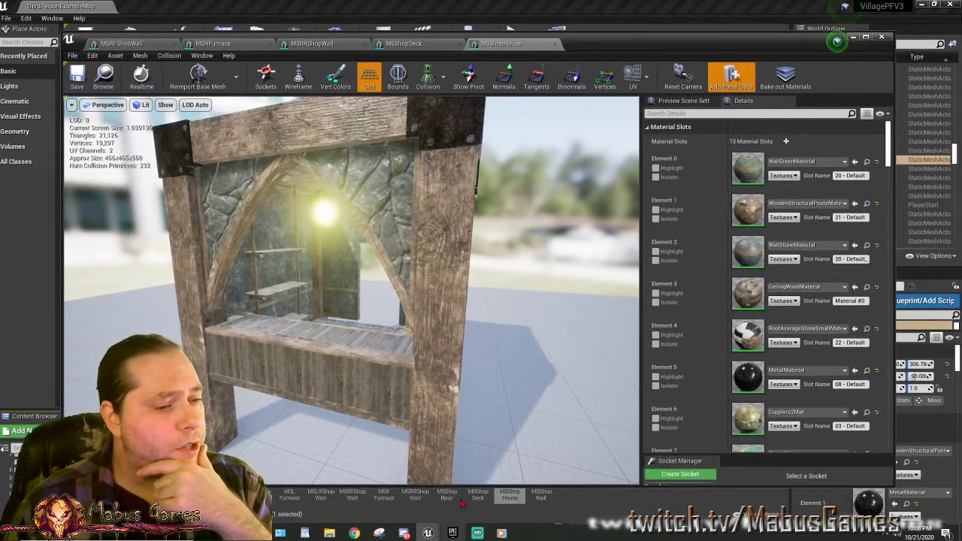
mouse_move(624, 38)
mouse_down()
mouse_move(956, 67)
mouse_move(573, 38)
mouse_move(629, 47)
mouse_up()
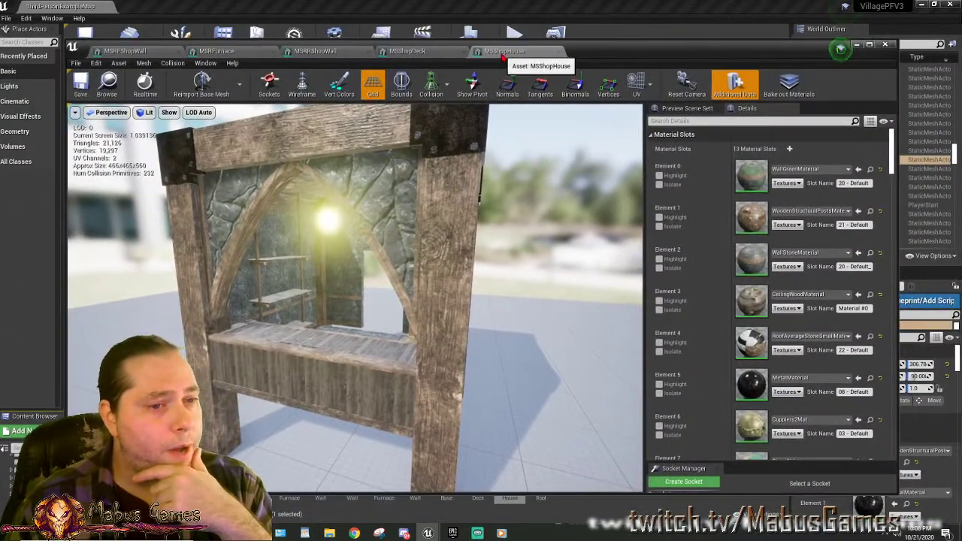
Set MSShopHouse's LOD Group to LevelArchitecture and accept overwriting the current settings with the group's defaults.
scroll(729, 276, down, 5)
scroll(730, 275, down, 6)
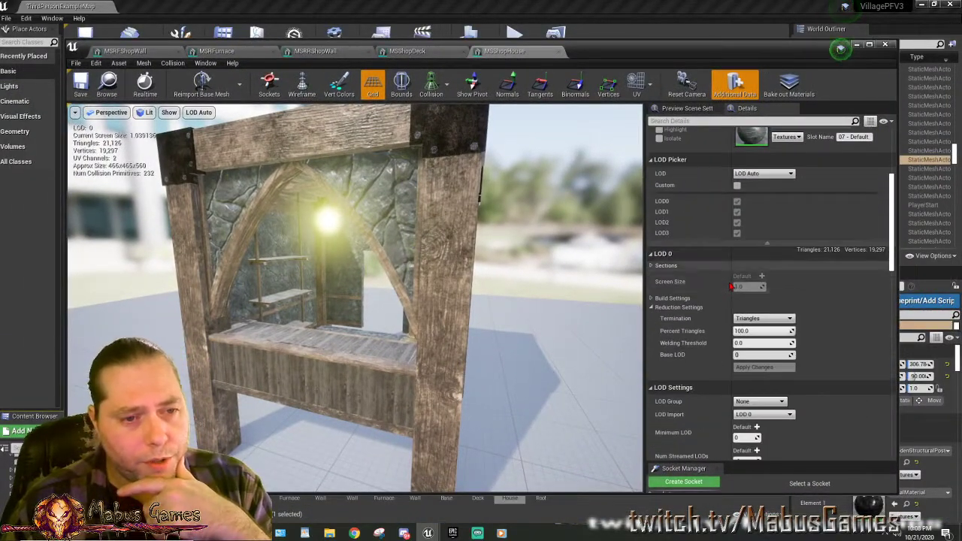
scroll(724, 288, up, 2)
scroll(699, 291, down, 2)
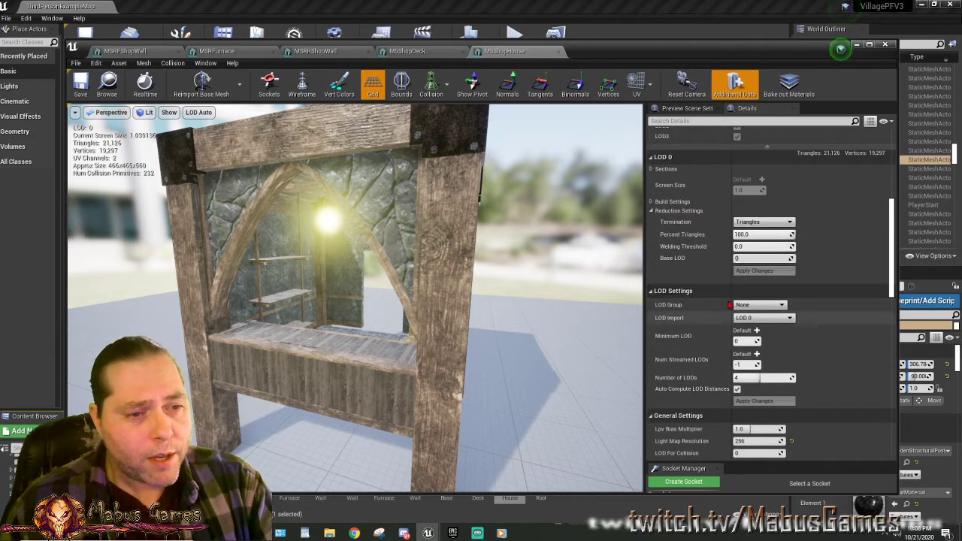
click(756, 304)
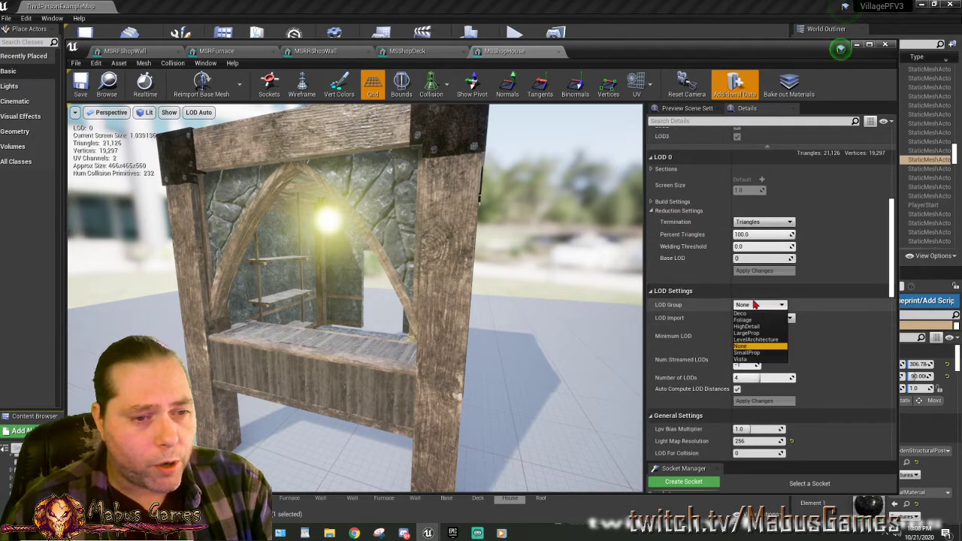
click(758, 339)
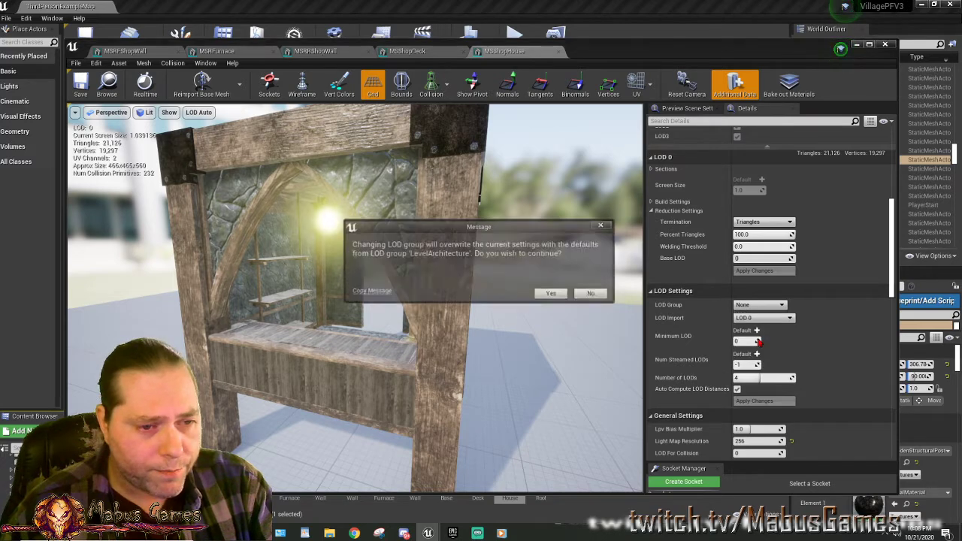
click(552, 294)
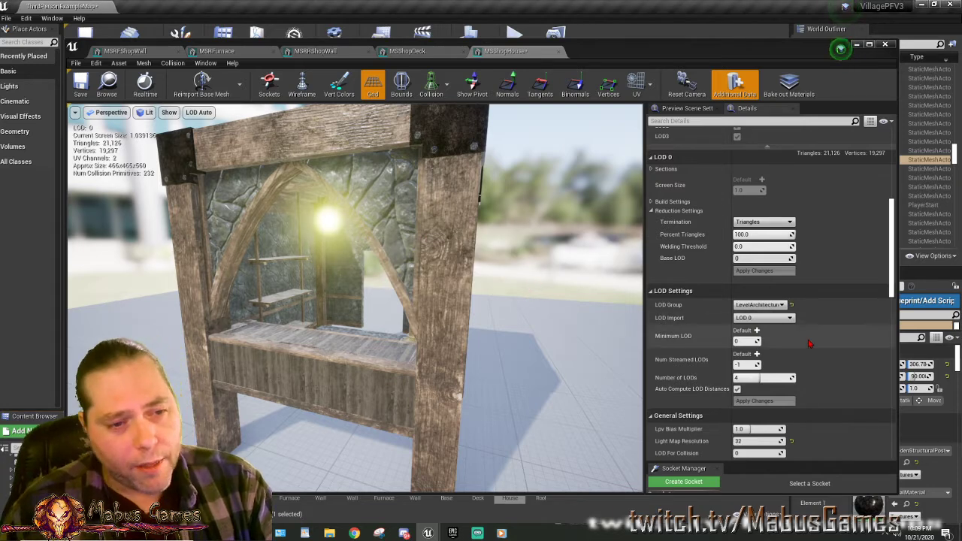
Disable automatic computation of LOD distances in MSShopHouse's LOD settings.
scroll(808, 339, up, 2)
scroll(830, 326, up, 3)
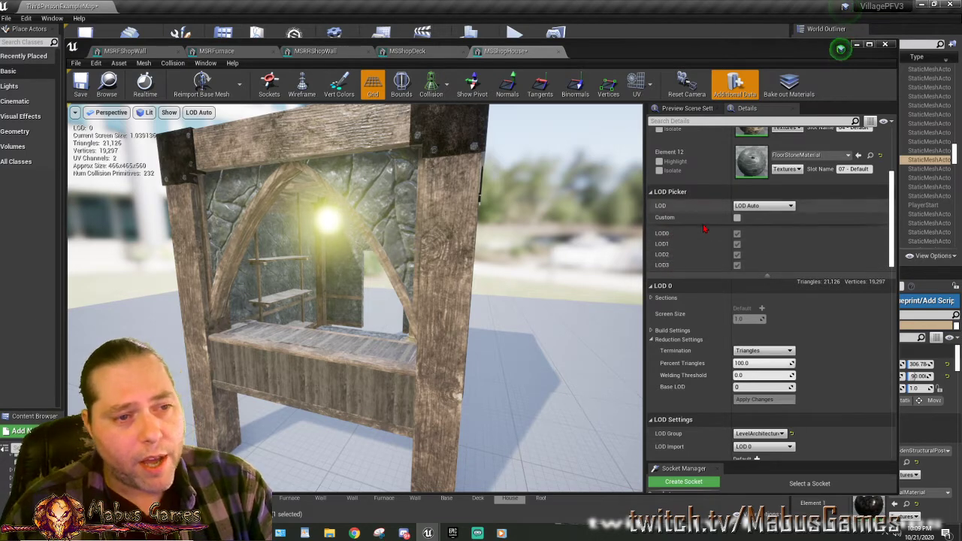
scroll(744, 331, down, 4)
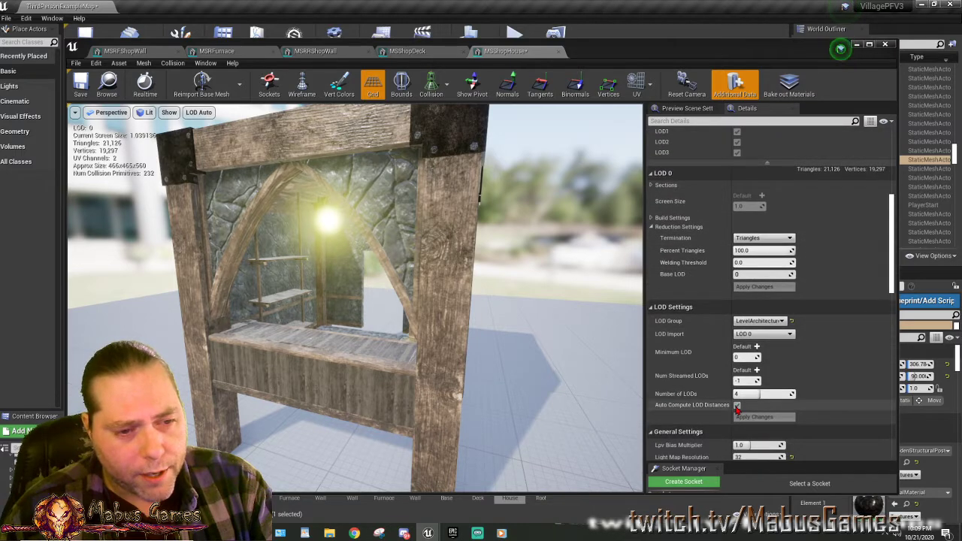
click(737, 406)
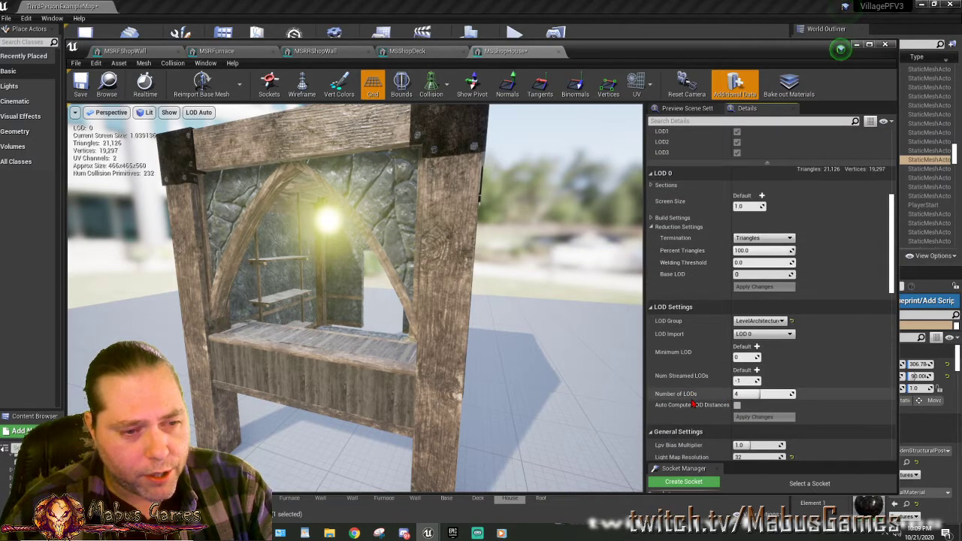
scroll(683, 379, up, 1)
scroll(680, 369, up, 2)
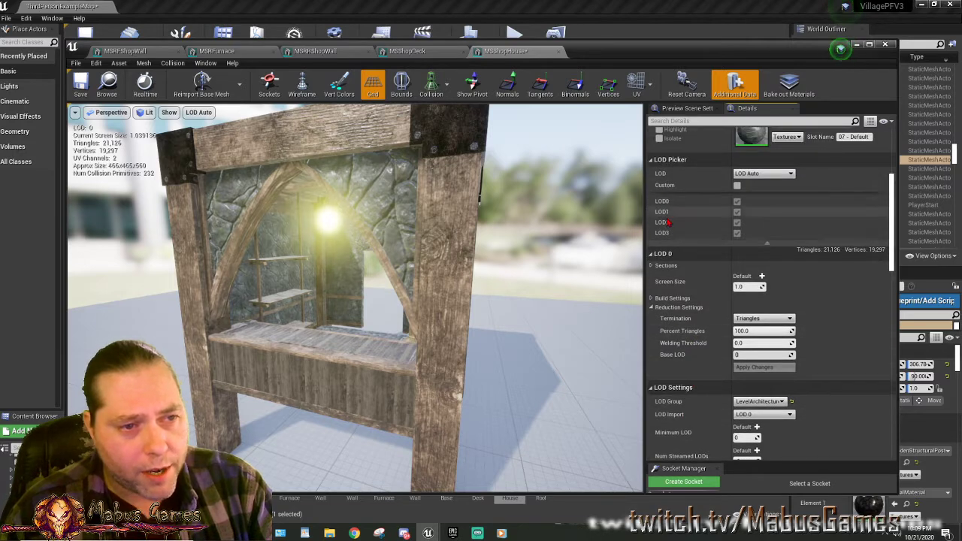
scroll(703, 421, down, 3)
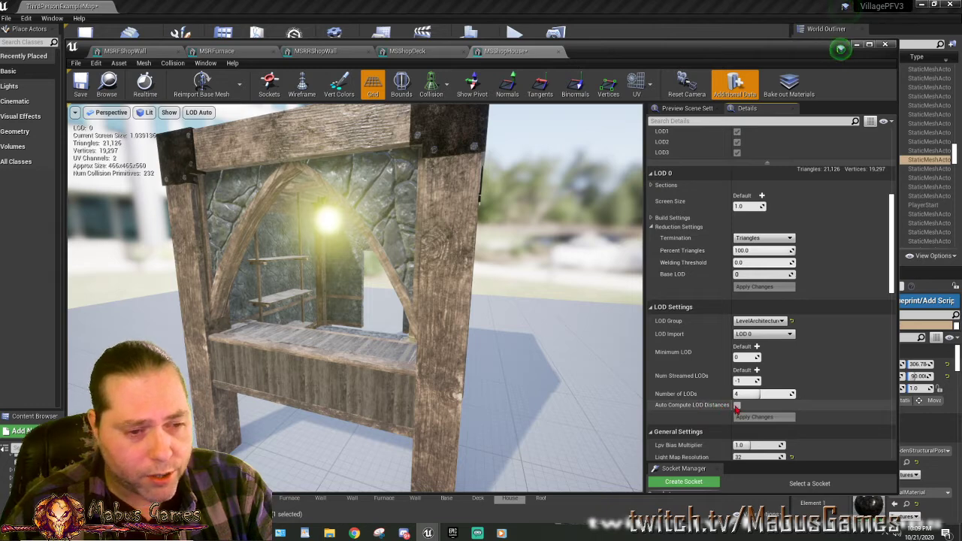
click(737, 406)
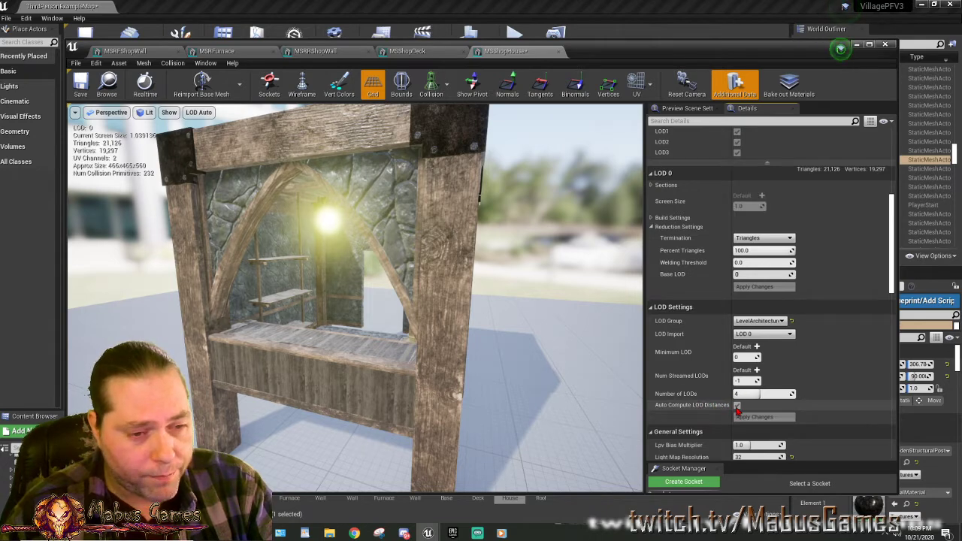
click(738, 406)
Enable the LOD Picker's Custom mode so the properties of LOD 0 through LOD 3 are listed together.
scroll(711, 316, up, 4)
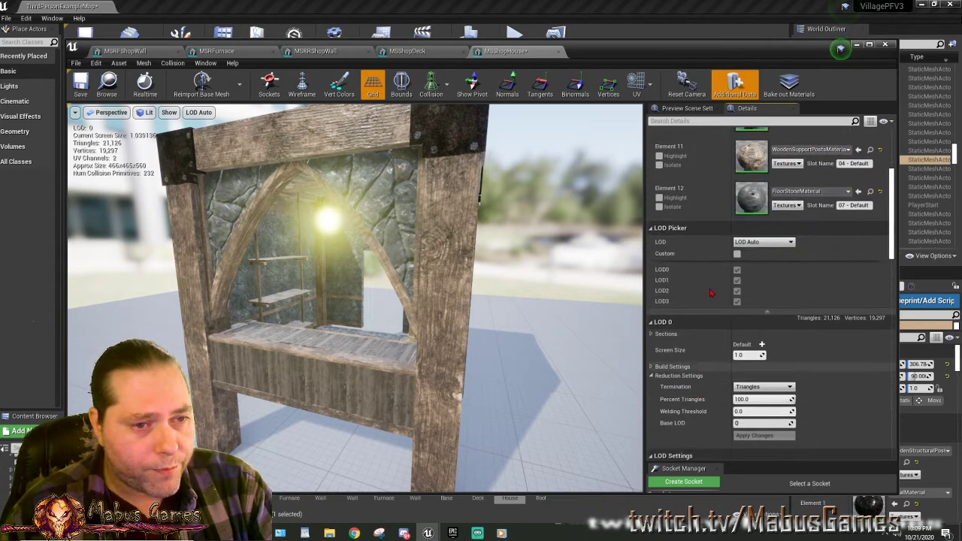
scroll(707, 295, down, 5)
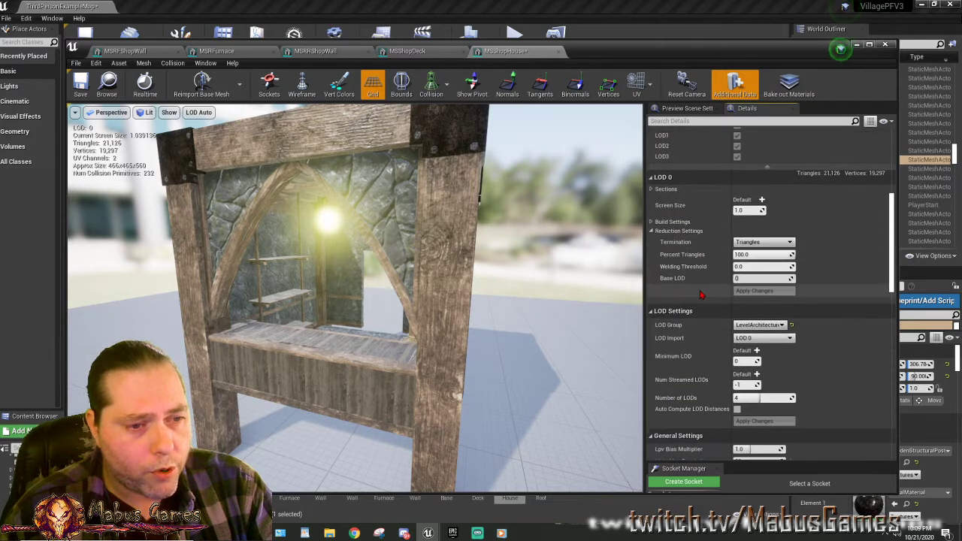
scroll(703, 293, up, 4)
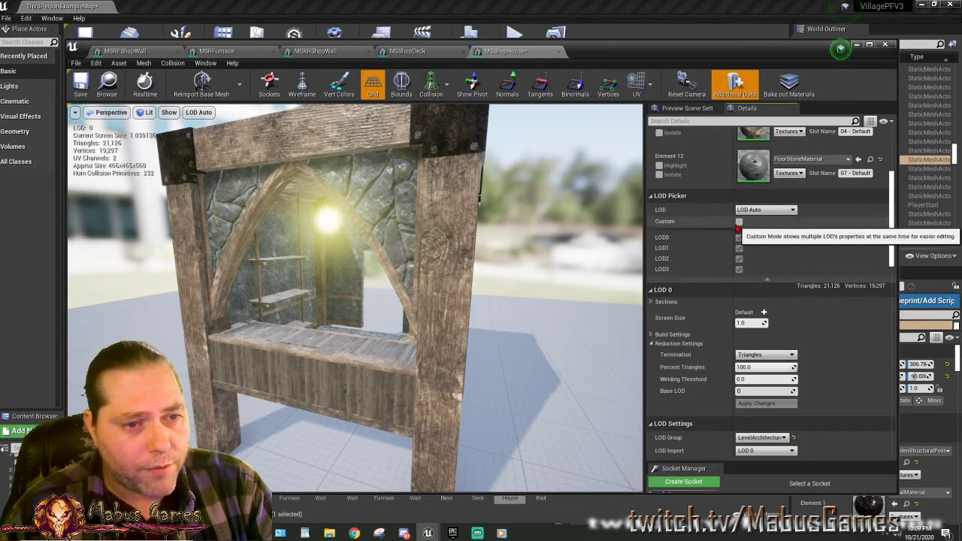
click(739, 222)
Widen the Details area and examine the screen size, percent triangles and triangle counts of LOD 0 through LOD 3.
scroll(698, 350, down, 4)
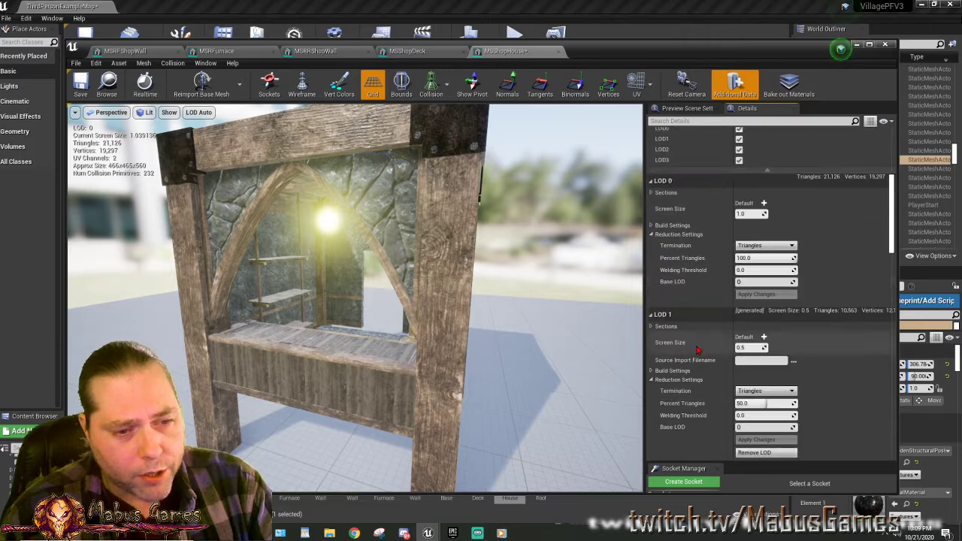
scroll(699, 349, down, 15)
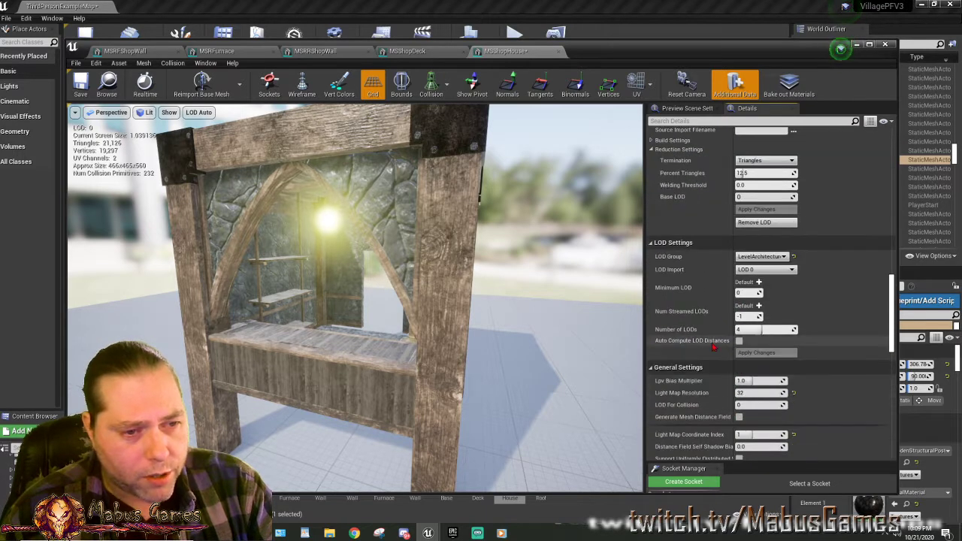
scroll(714, 347, up, 15)
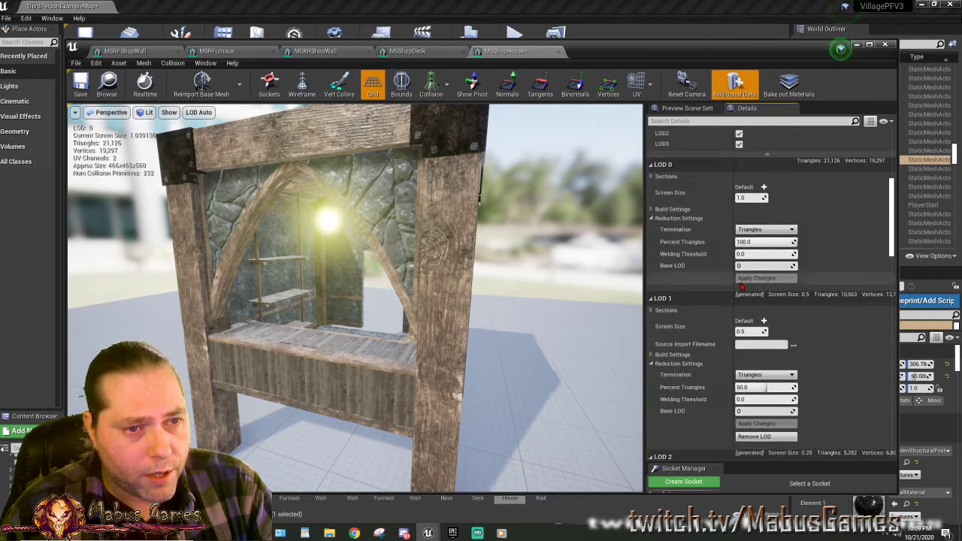
scroll(741, 287, up, 3)
scroll(782, 248, down, 3)
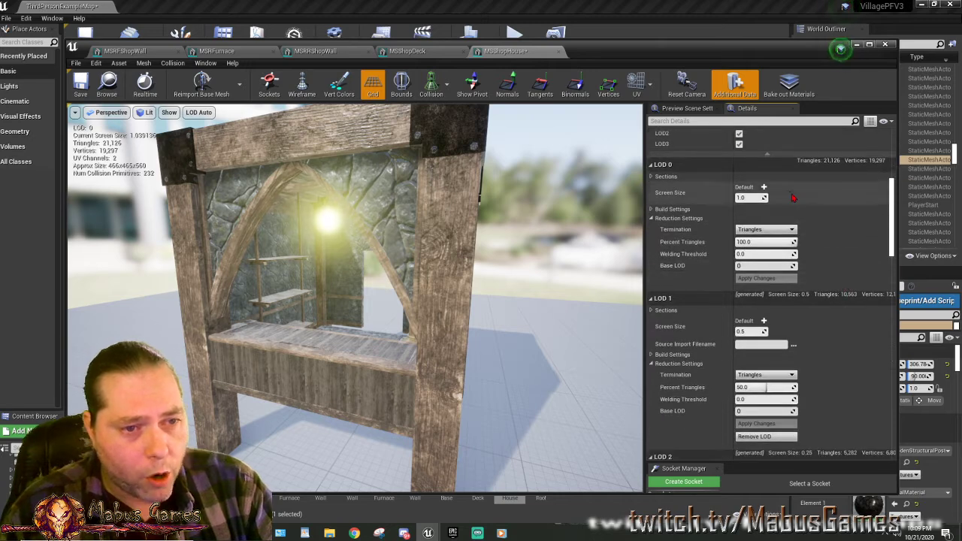
scroll(782, 203, down, 1)
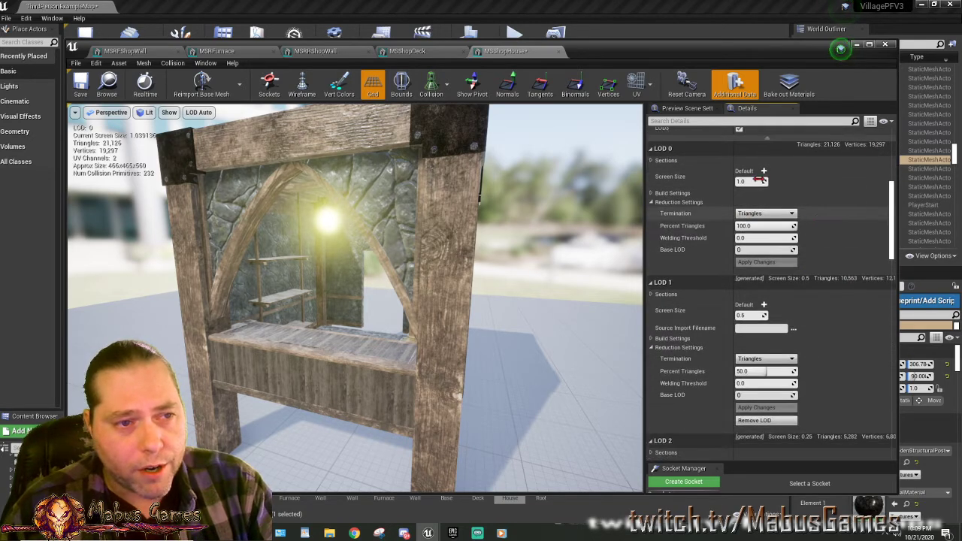
scroll(799, 163, up, 1)
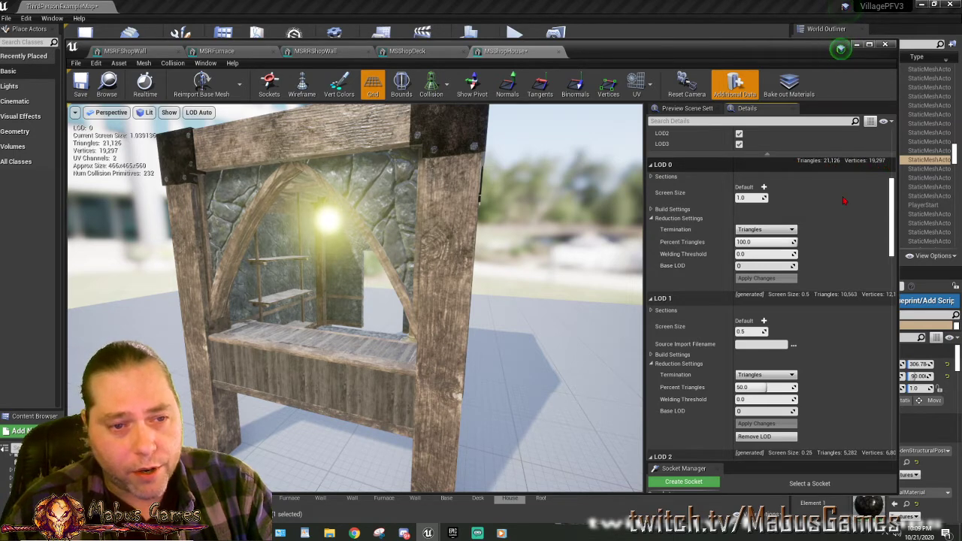
scroll(820, 253, down, 3)
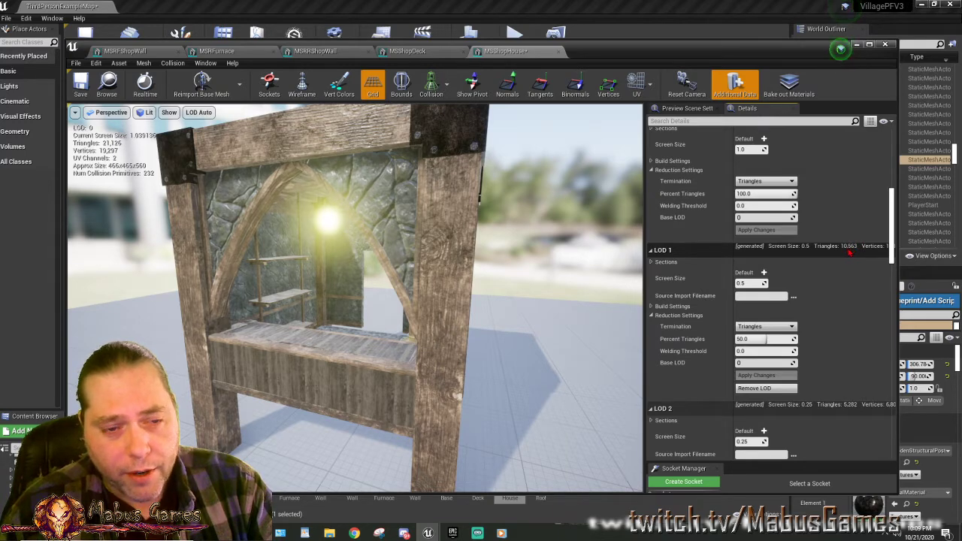
drag(645, 268, 620, 268)
scroll(620, 272, down, 5)
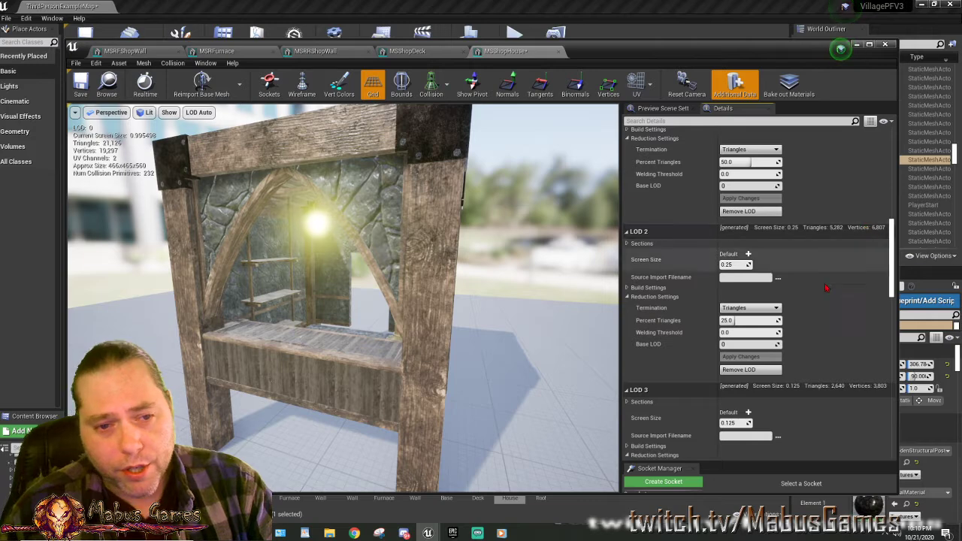
scroll(834, 286, down, 4)
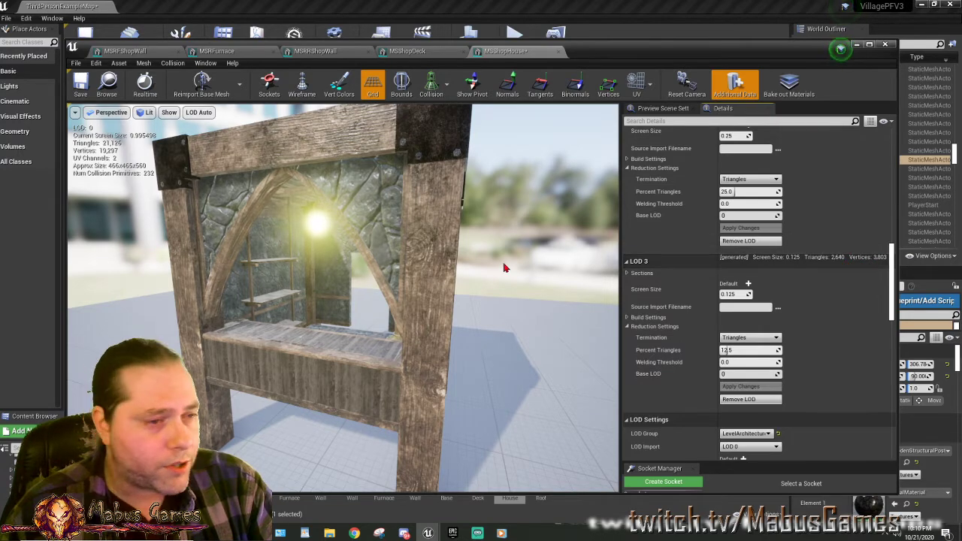
Move the preview camera away from the shop house and back to examine how its LOD changes with screen size.
drag(343, 298, 345, 339)
drag(431, 244, 431, 274)
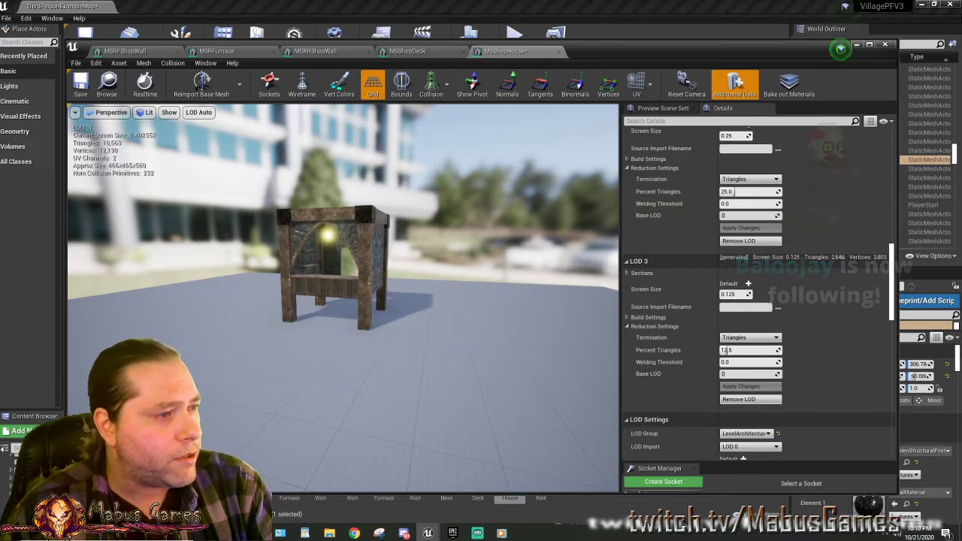
drag(103, 147, 91, 183)
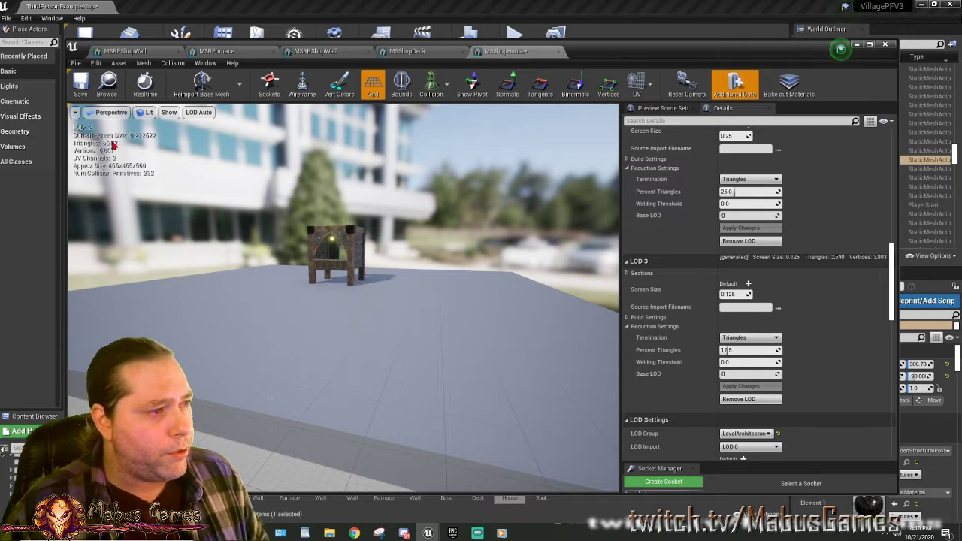
drag(91, 182, 89, 226)
drag(273, 187, 282, 190)
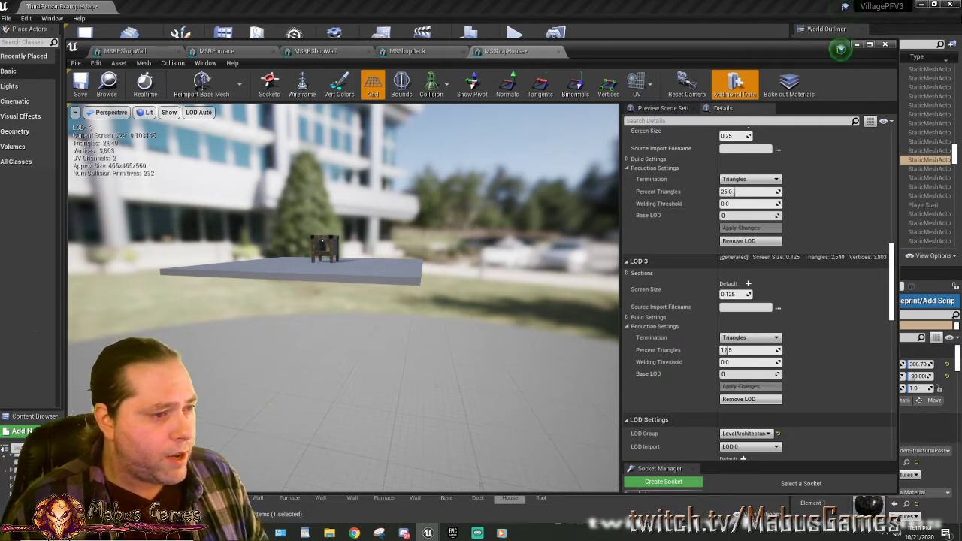
drag(282, 189, 277, 134)
Compare the default screen sizes and triangle reductions across the LOD 1, LOD 2 and LOD 3 sections.
scroll(827, 306, up, 4)
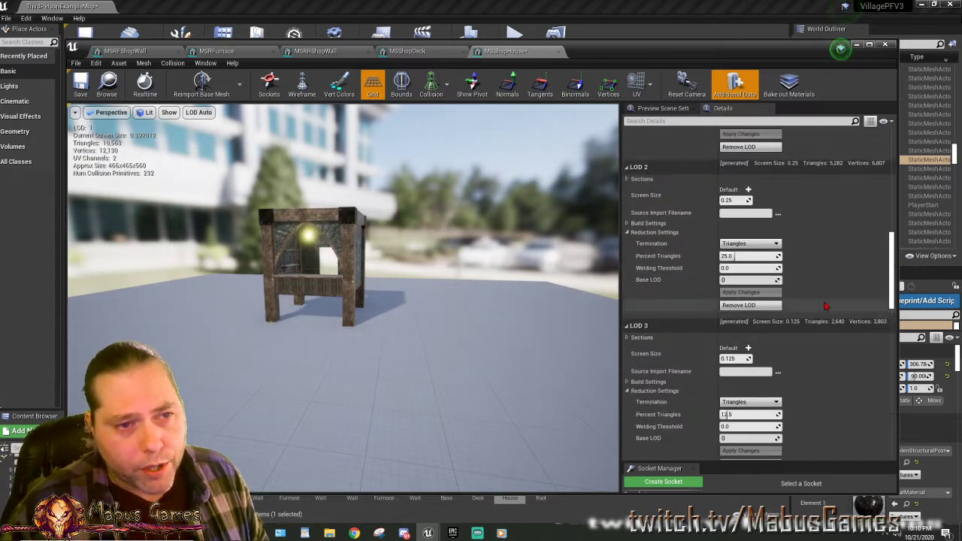
scroll(826, 306, up, 4)
scroll(828, 304, up, 4)
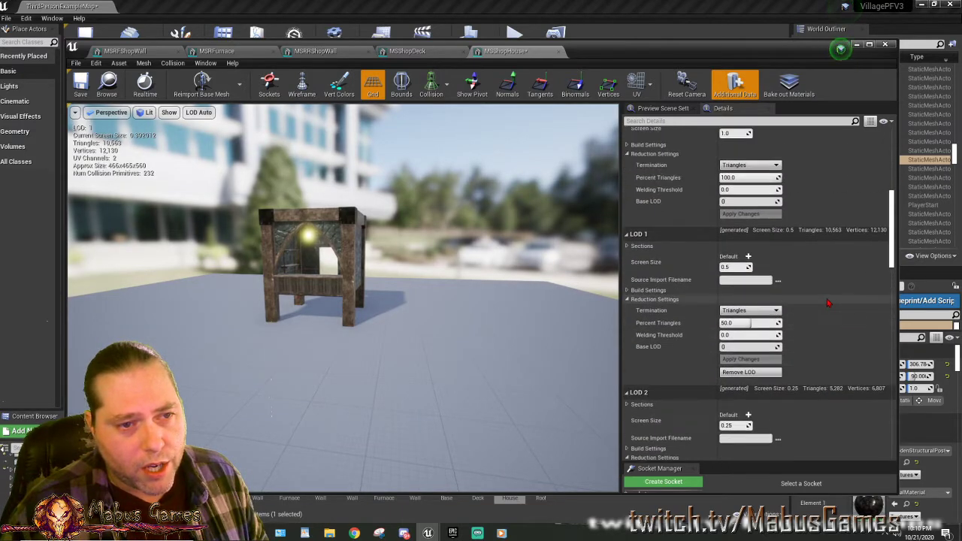
scroll(829, 303, down, 4)
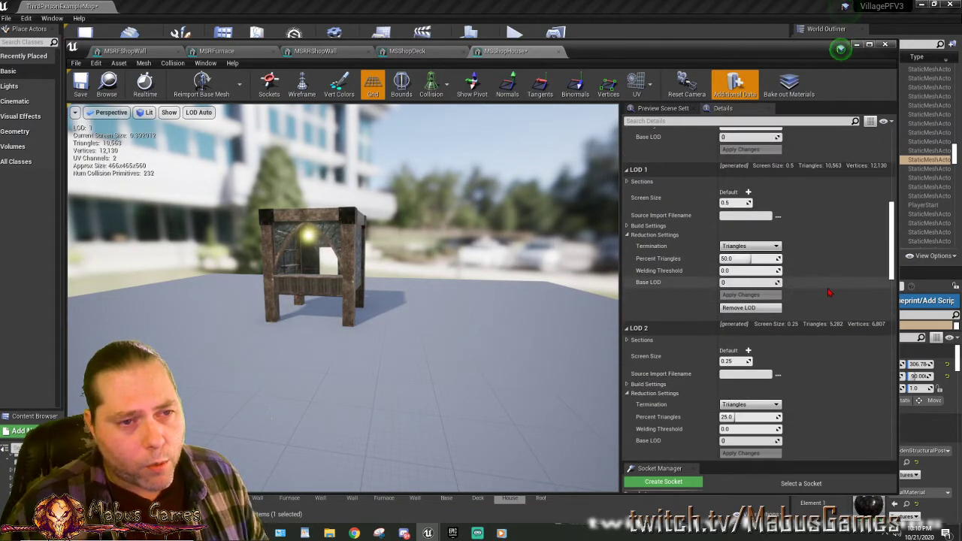
scroll(833, 290, up, 3)
scroll(831, 287, down, 5)
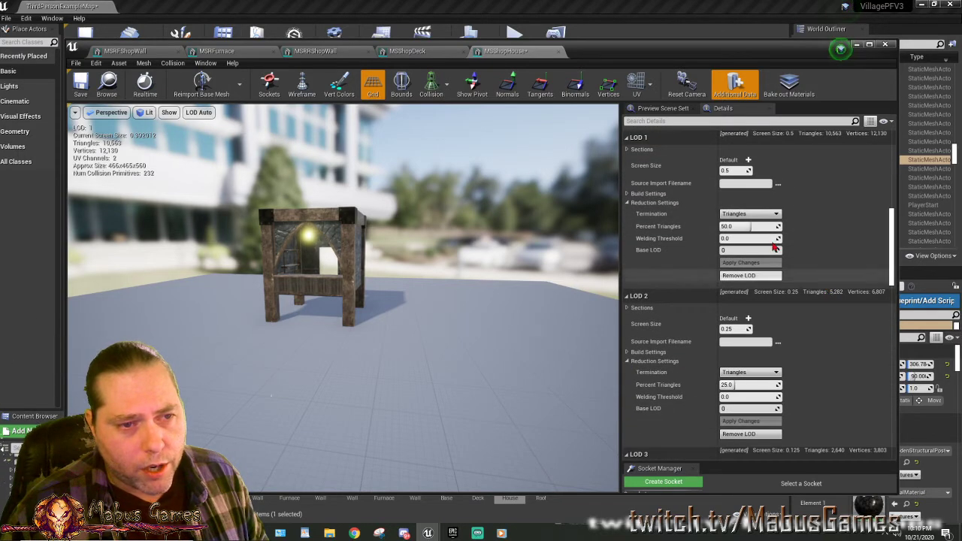
scroll(774, 246, down, 4)
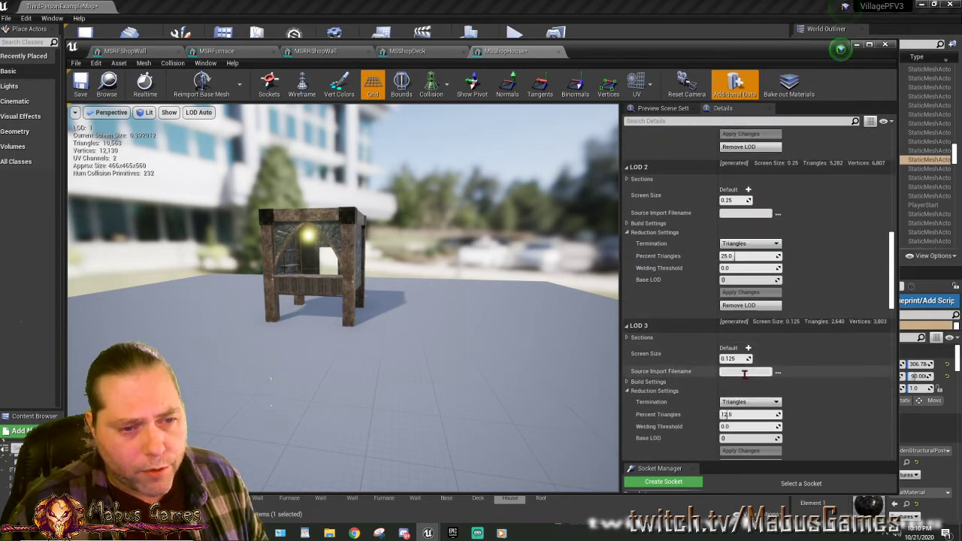
scroll(838, 333, up, 7)
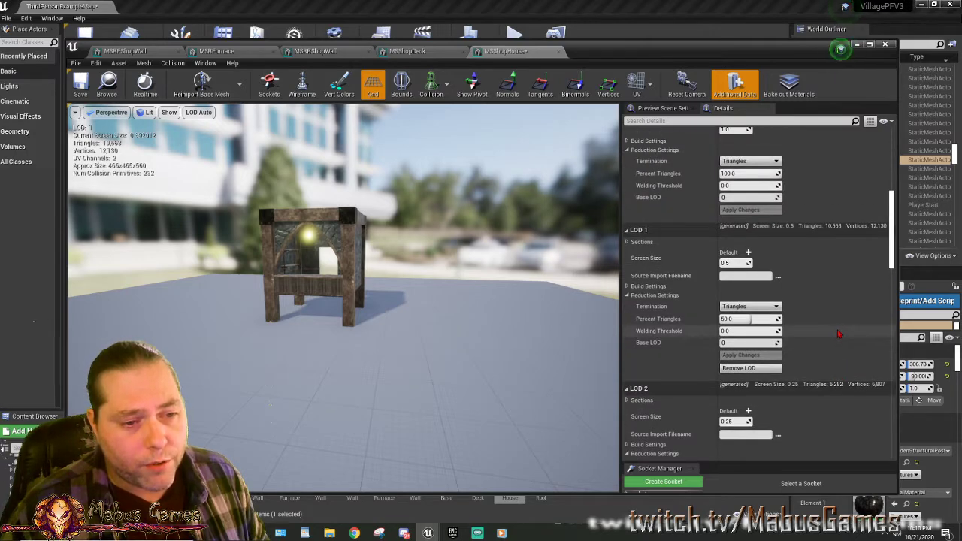
scroll(839, 333, down, 4)
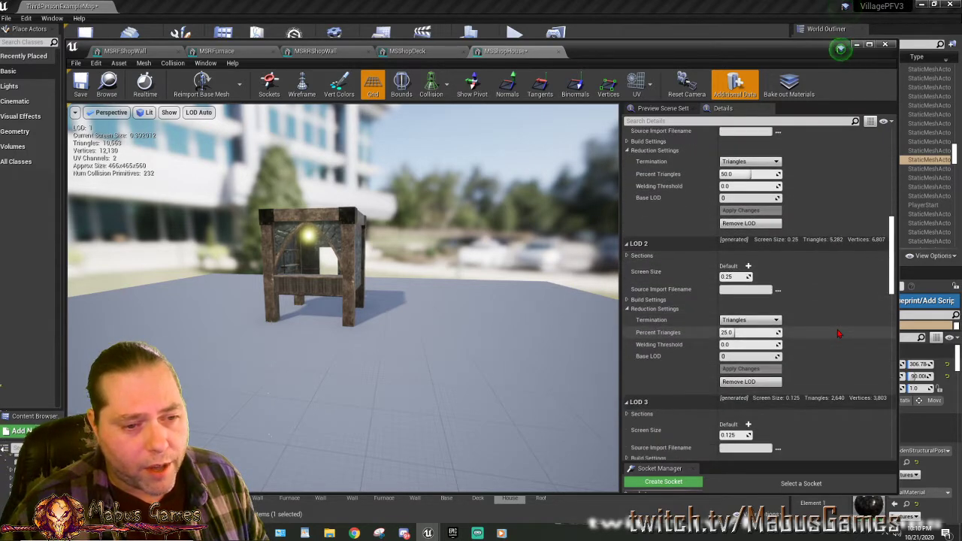
Set LOD 1's default Screen Size to 0.9.
scroll(788, 329, up, 3)
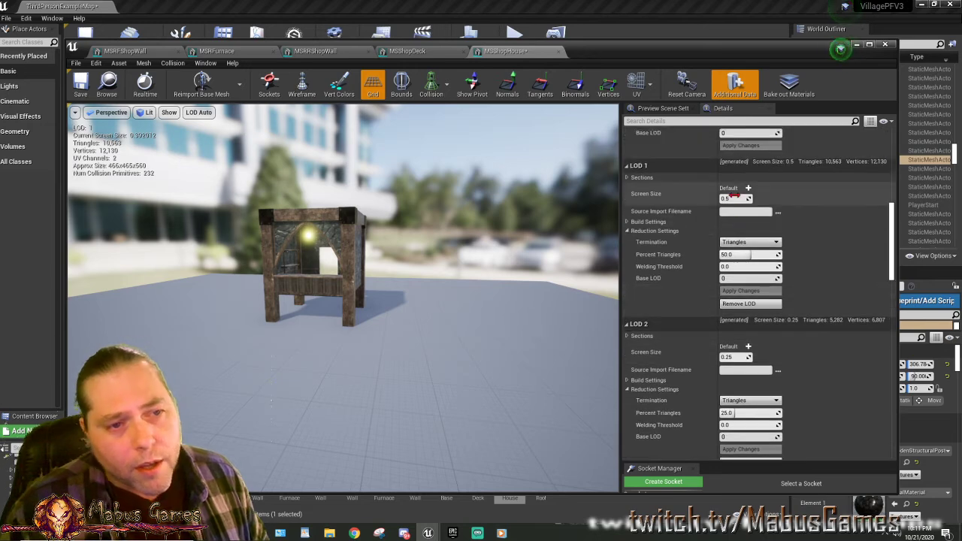
click(730, 198)
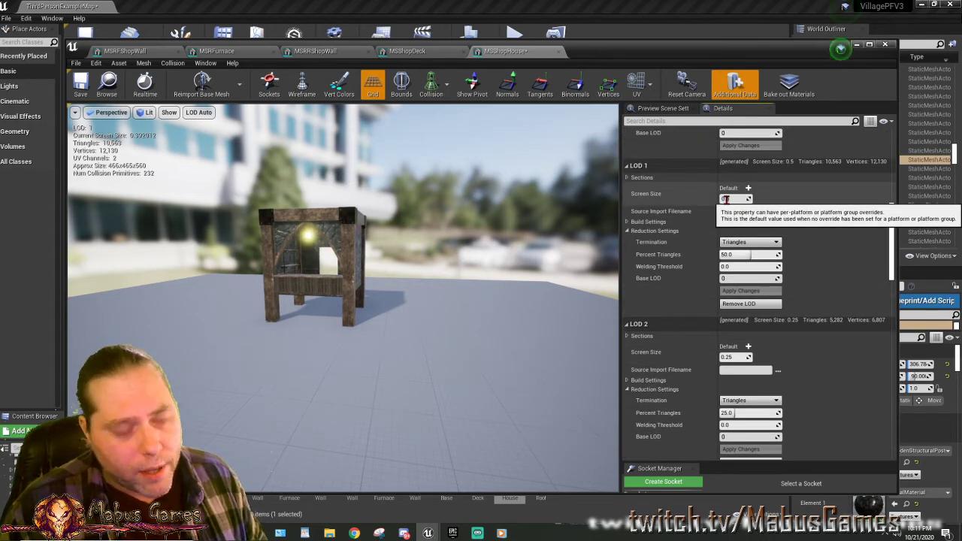
text(0.9)
key(Return)
Set LOD 2's default Screen Size to 0.8.
scroll(799, 294, down, 1)
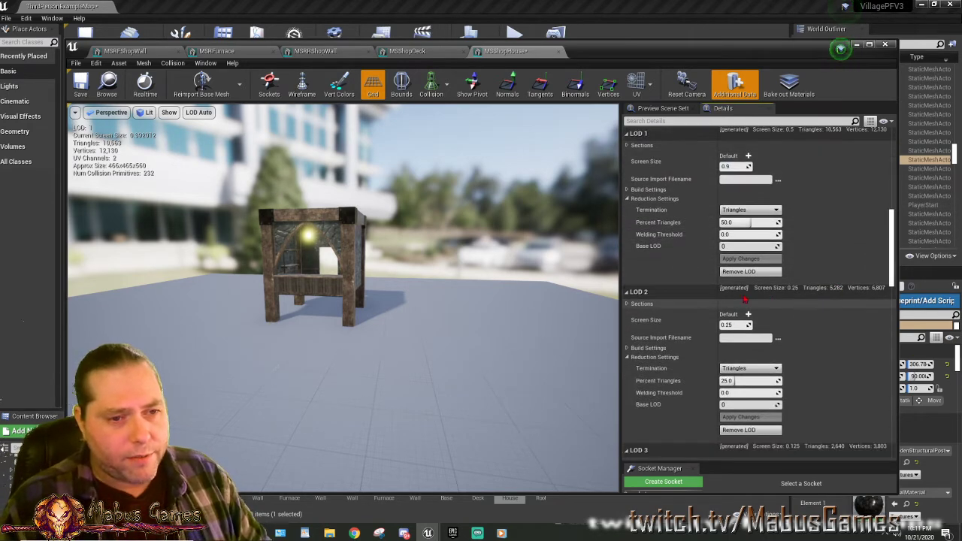
click(739, 326)
drag(728, 326, 736, 326)
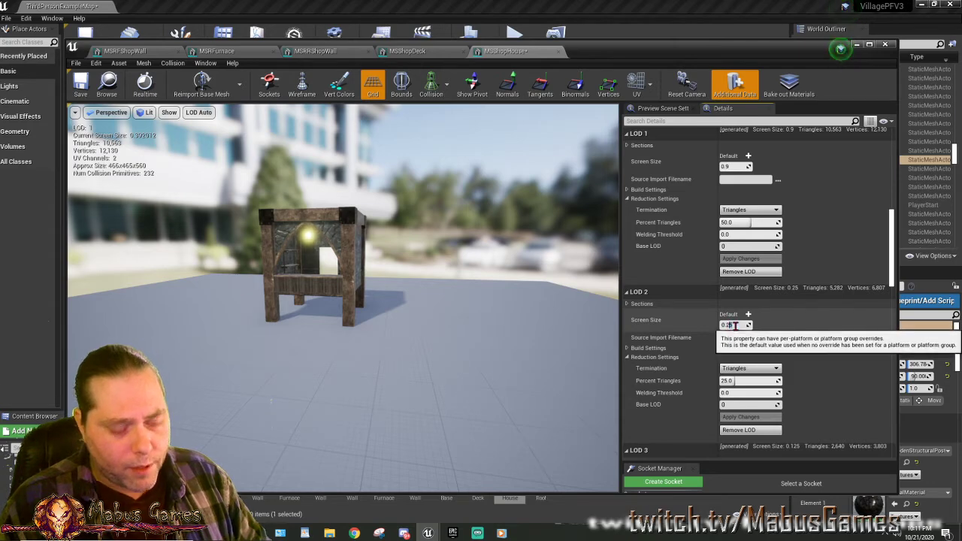
text(8)
scroll(837, 371, down, 2)
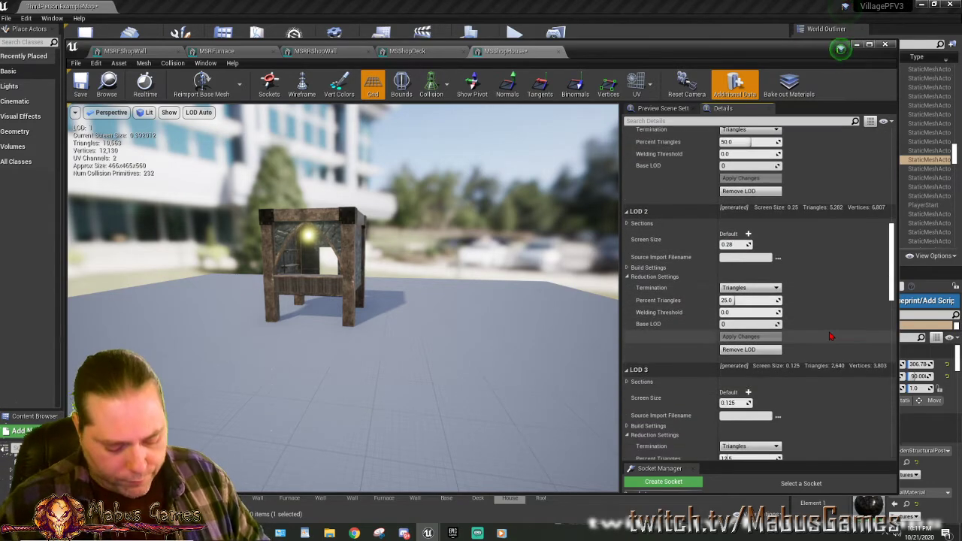
Set LOD 3's default Screen Size to 0.7.
click(733, 403)
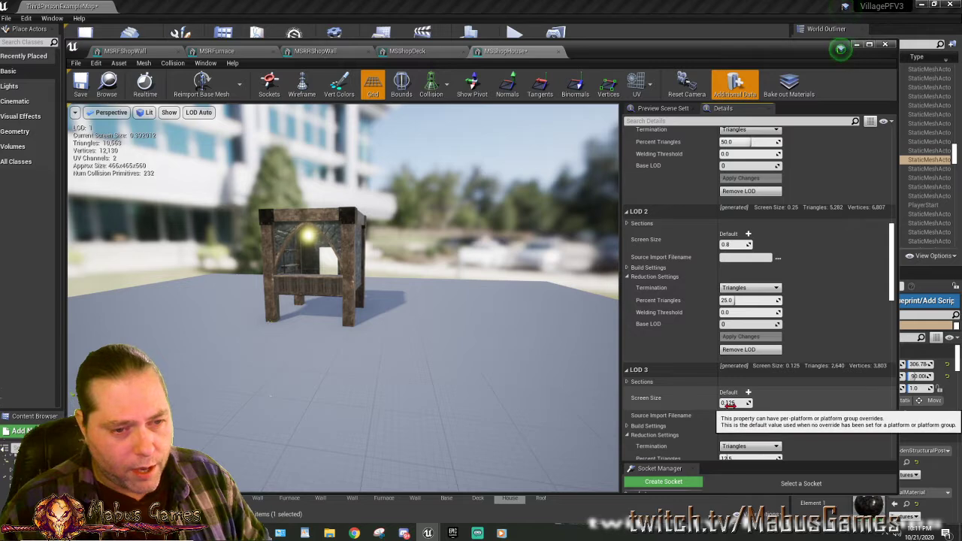
drag(738, 403, 727, 403)
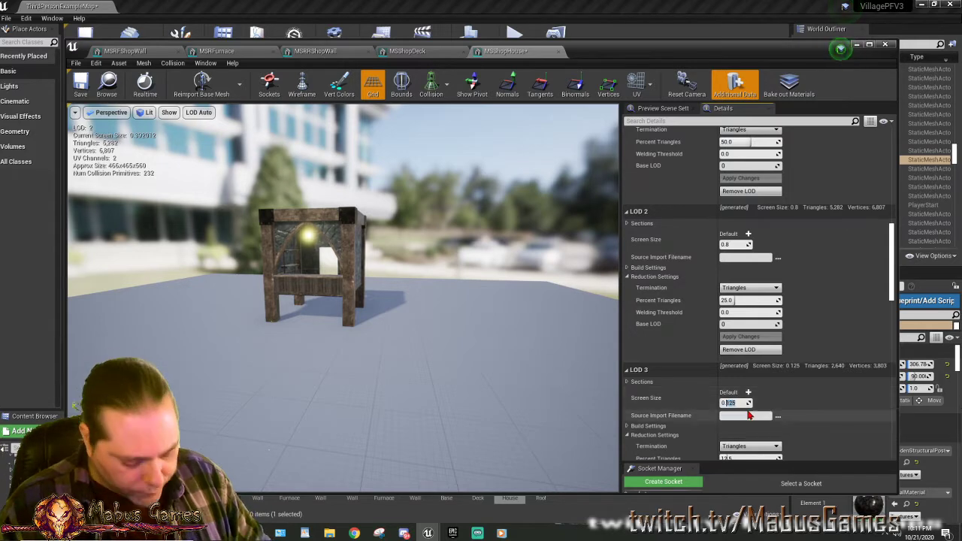
Examine how the shop house preview switches LODs from several distances and angles.
mouse_move(399, 395)
mouse_down()
mouse_move(376, 342)
mouse_move(396, 230)
mouse_move(391, 383)
mouse_up()
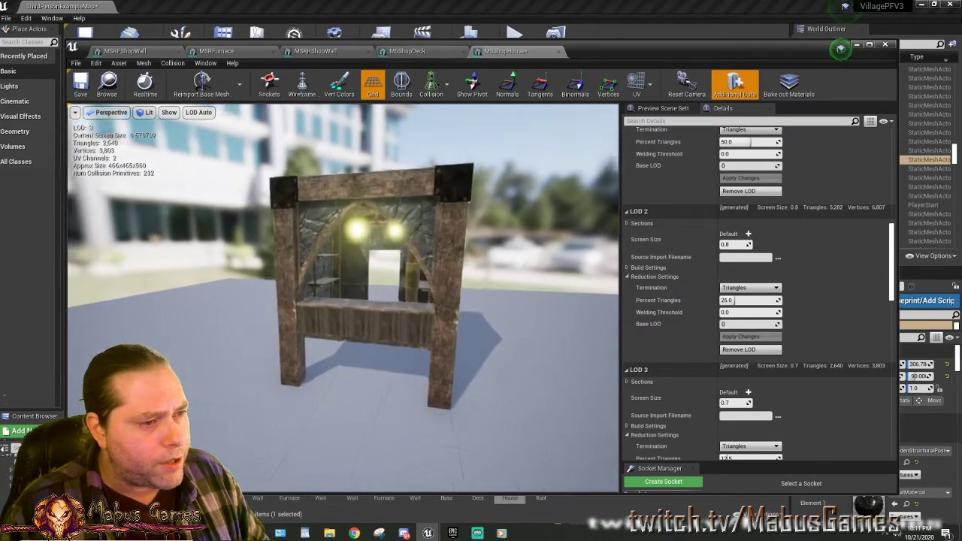
drag(391, 384, 376, 338)
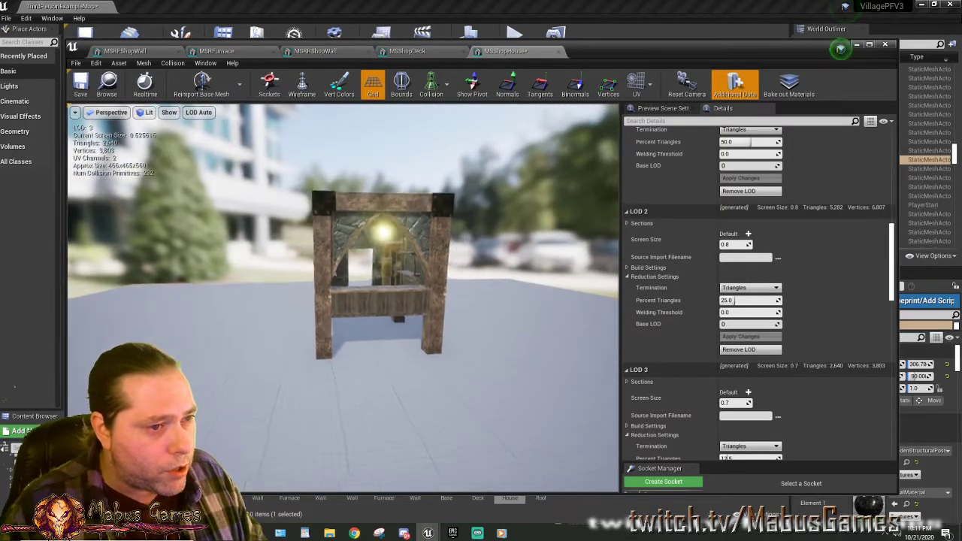
drag(376, 339, 364, 368)
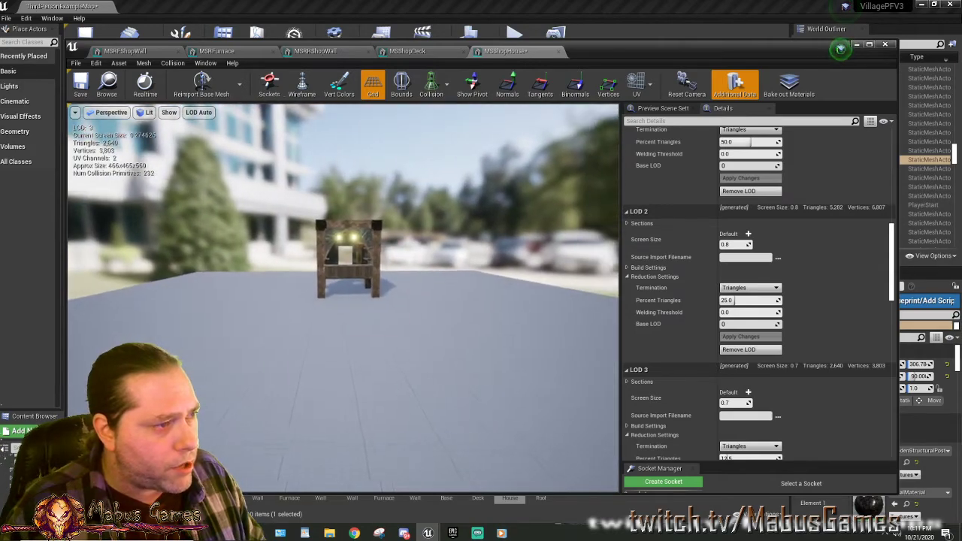
drag(364, 338, 385, 391)
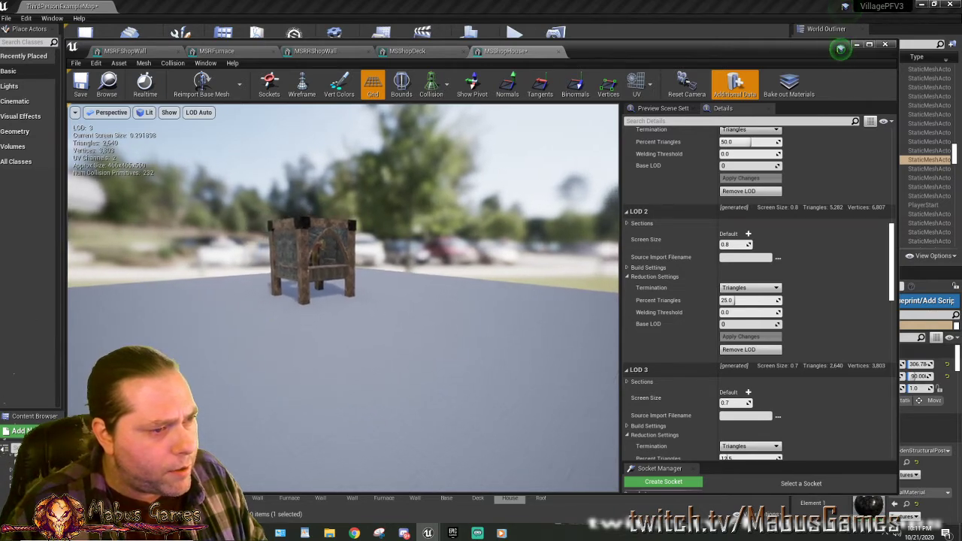
drag(342, 298, 335, 257)
Try a default Screen Size of 0.4 for LOD 3, then reduce it to 0.2.
scroll(776, 262, up, 3)
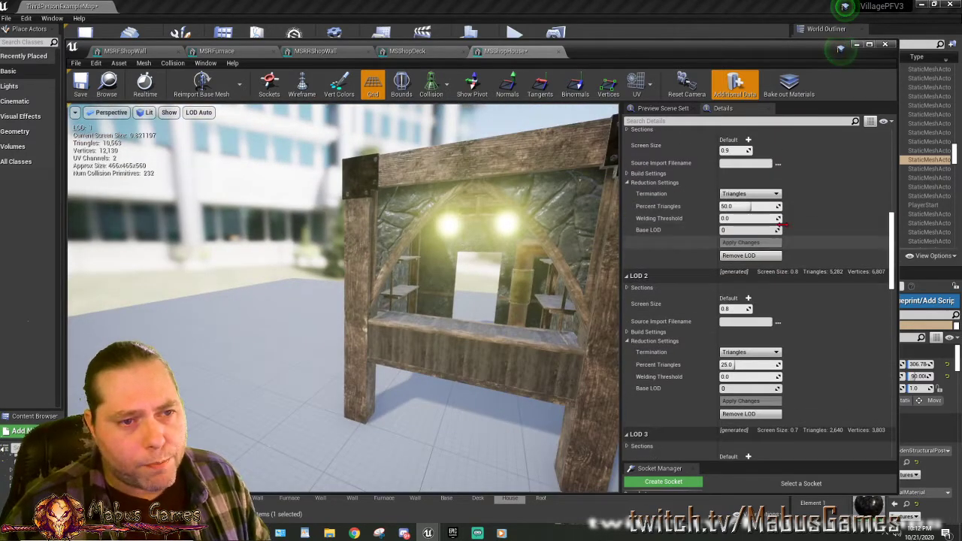
click(734, 308)
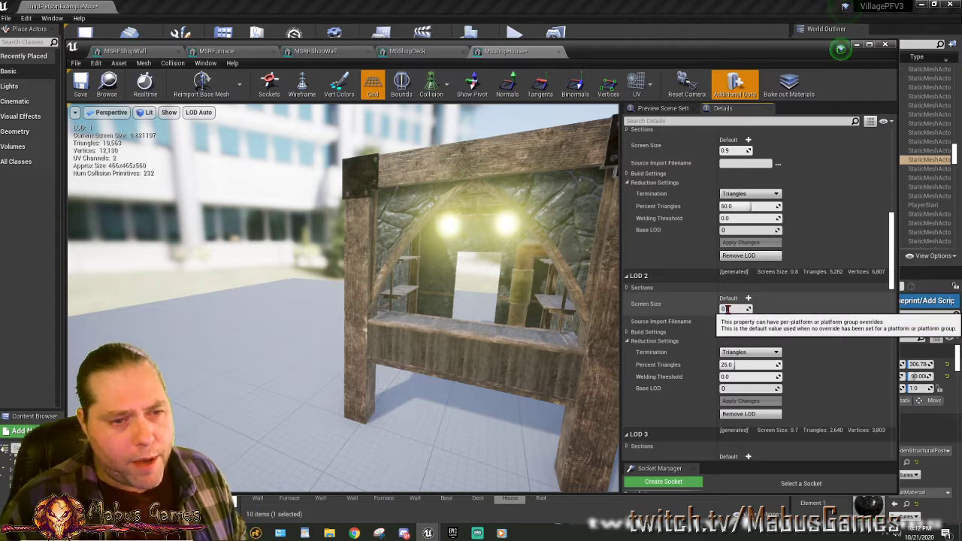
scroll(777, 319, down, 4)
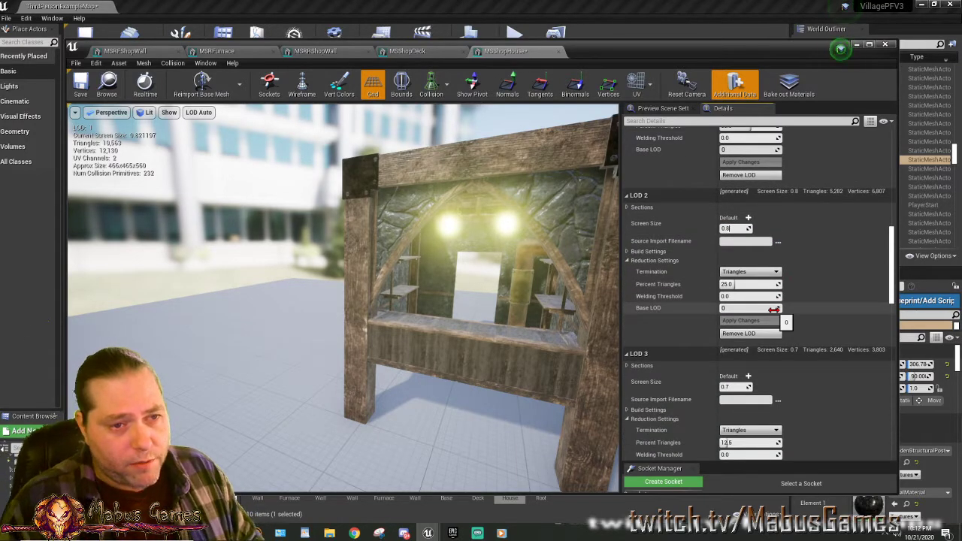
scroll(774, 310, down, 3)
click(727, 322)
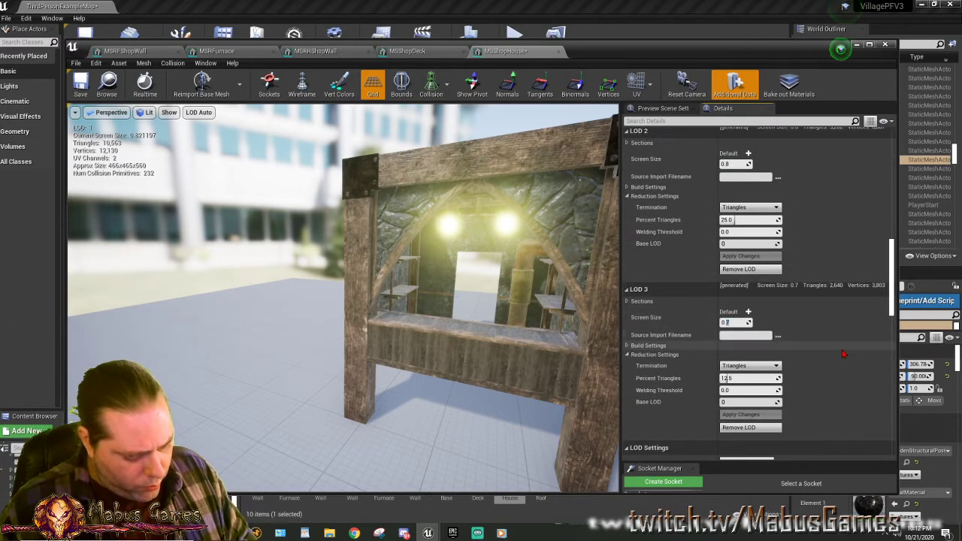
scroll(774, 324, down, 4)
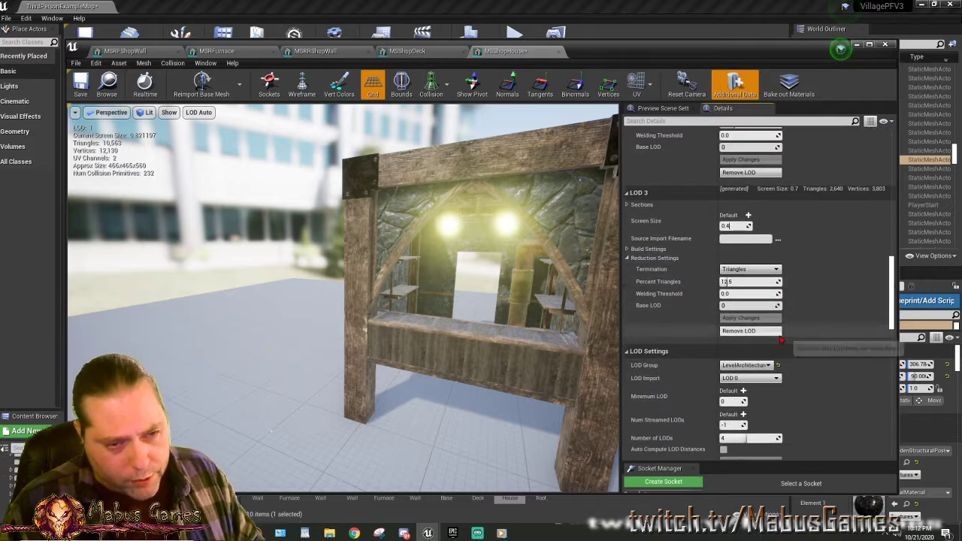
scroll(749, 366, down, 1)
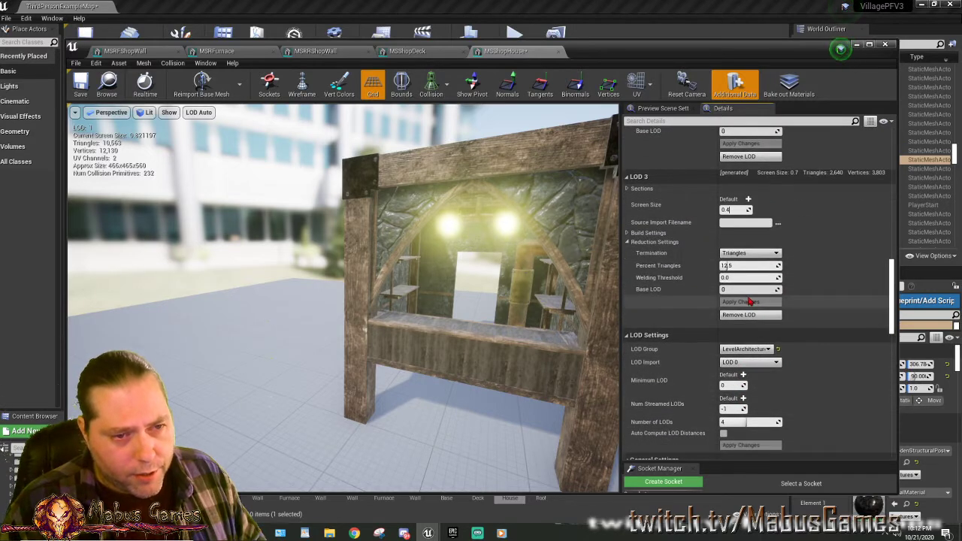
scroll(744, 331, up, 3)
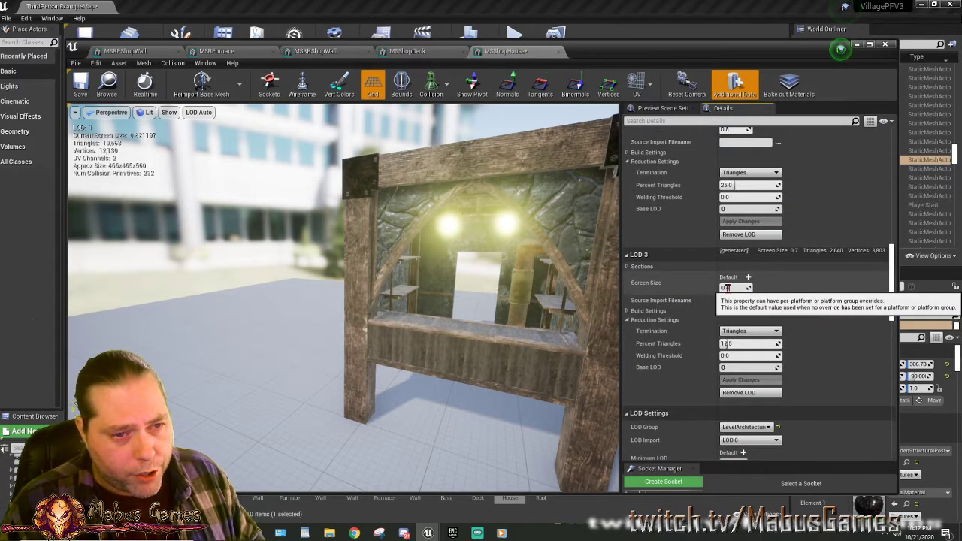
scroll(729, 289, up, 3)
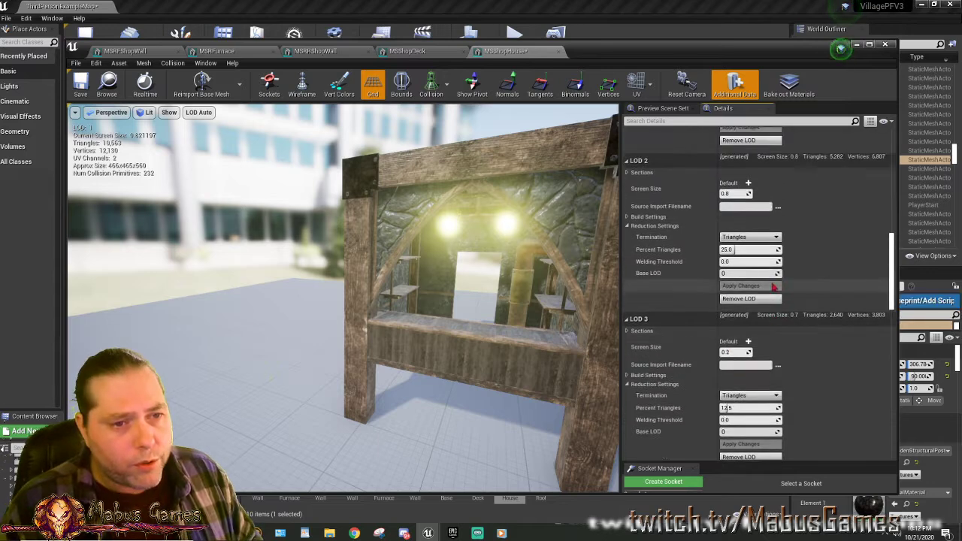
Set the default Screen Size to 0.4 for LOD 2 and 0.8 for LOD 1.
scroll(742, 235, up, 2)
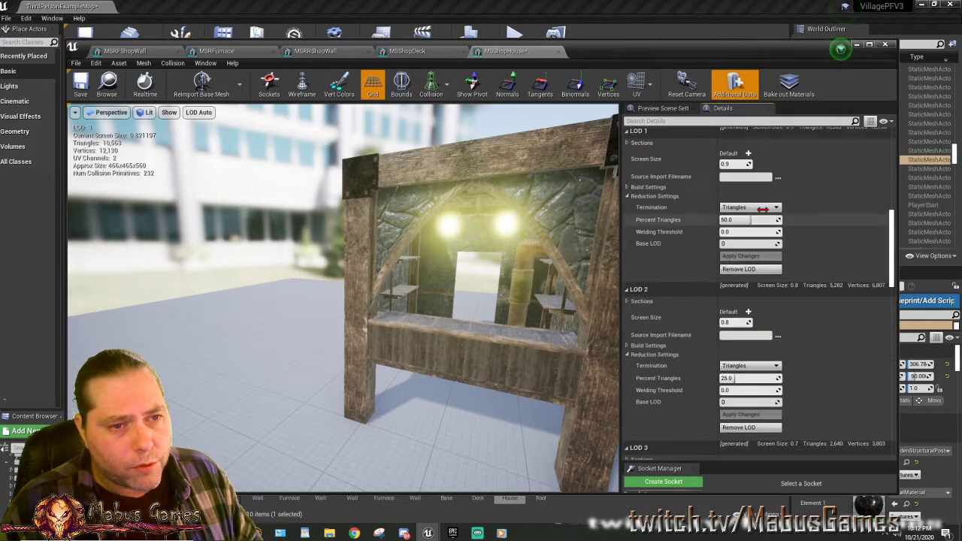
click(733, 322)
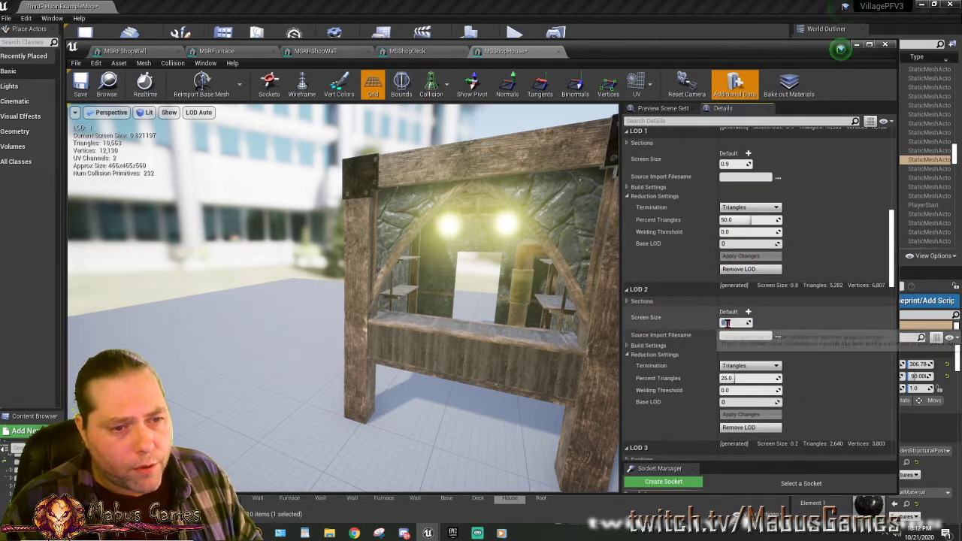
click(735, 323)
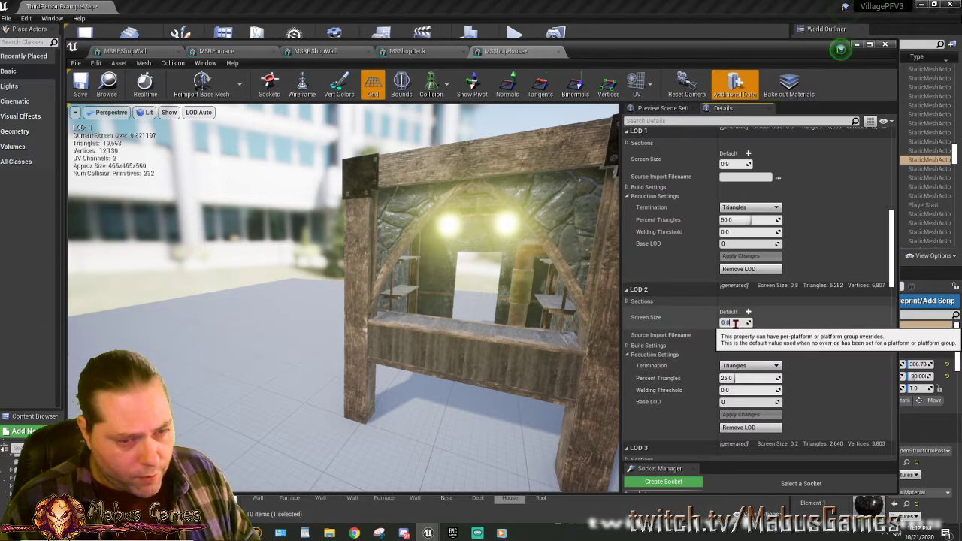
text(0.4)
key(Return)
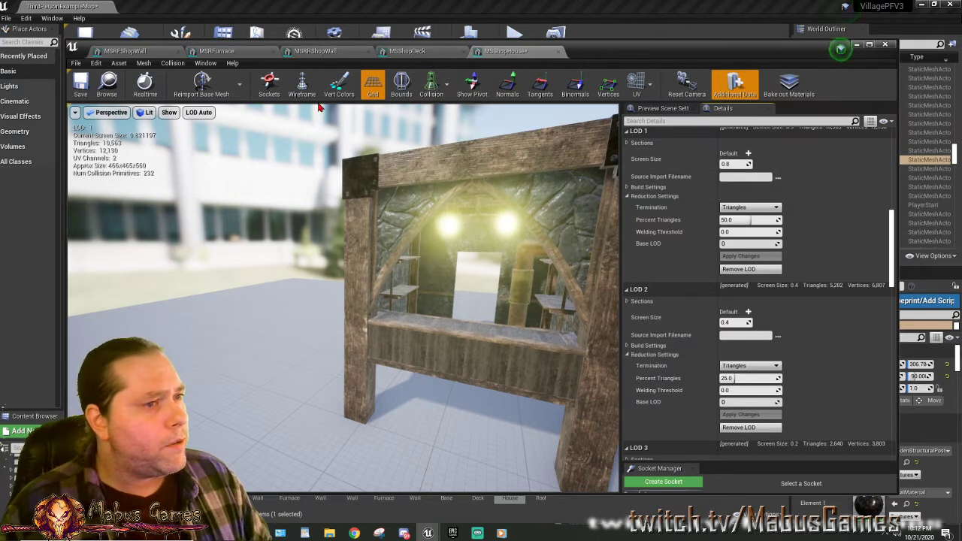
Check the shop house's LOD switching from farther away and set LOD 2's default Screen Size to 0.25.
scroll(343, 297, down, 10)
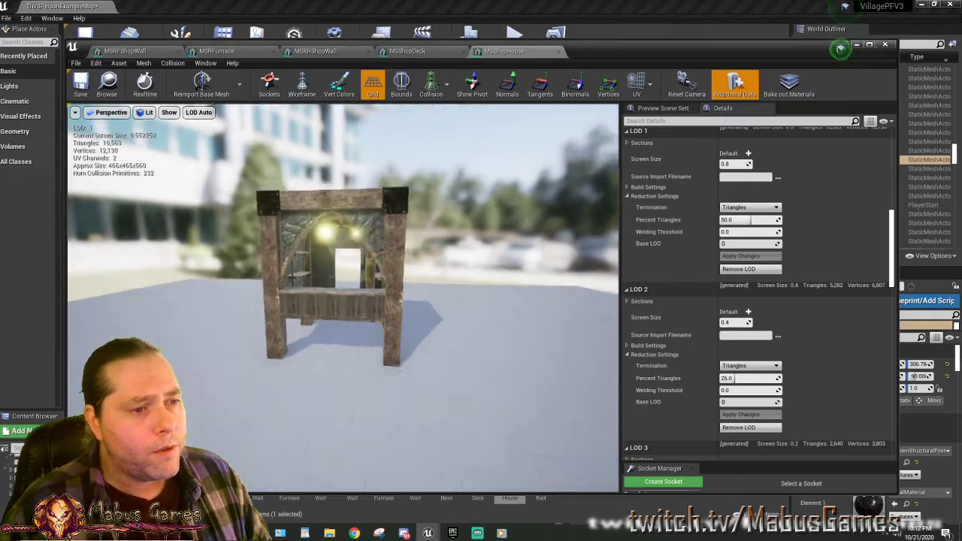
drag(343, 298, 380, 294)
mouse_move(531, 202)
mouse_down()
mouse_move(538, 178)
mouse_move(531, 201)
mouse_up()
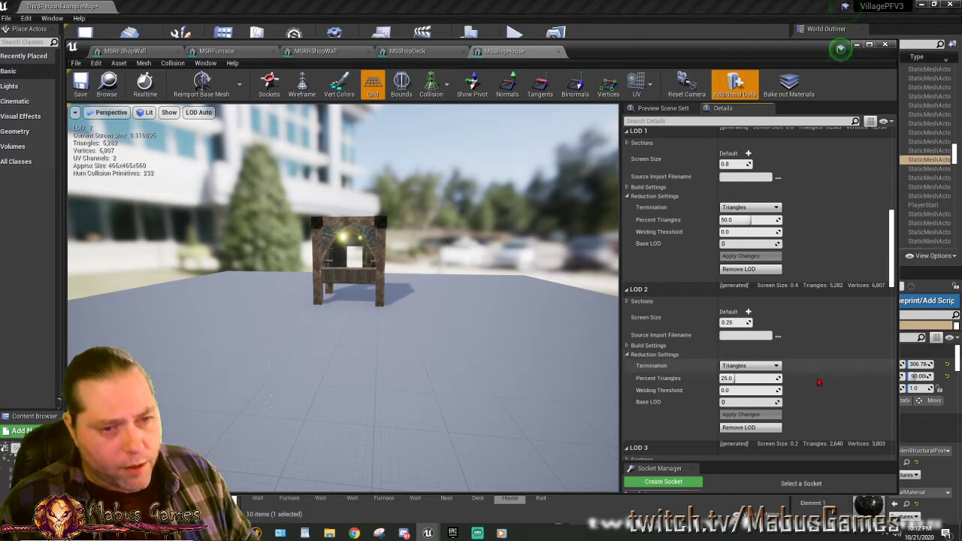
drag(353, 318, 338, 276)
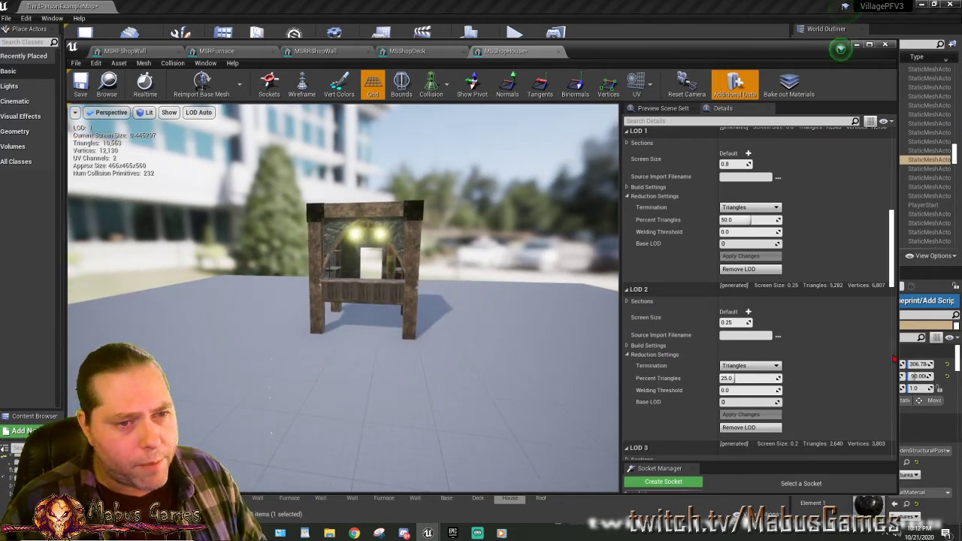
Set LOD 3's default Screen Size to 0.15.
scroll(827, 353, down, 4)
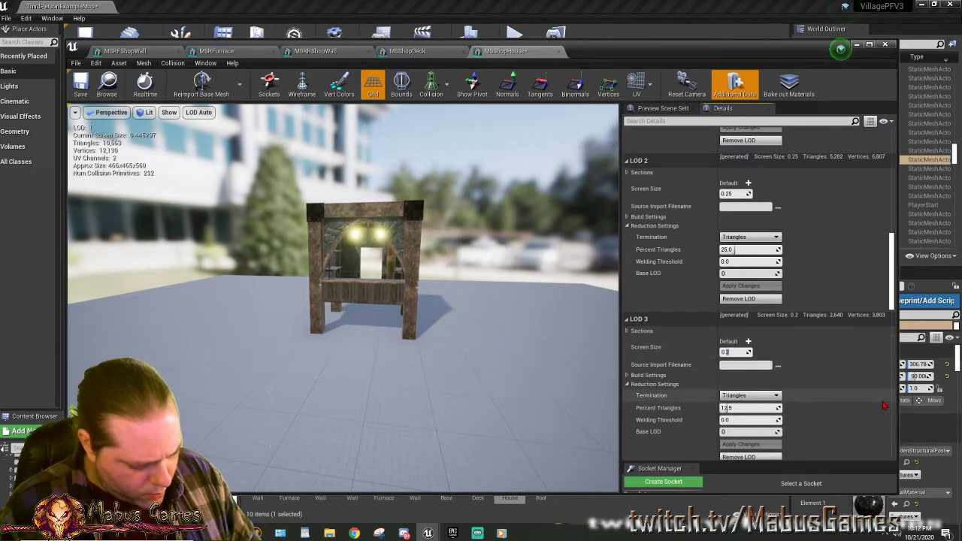
text(5)
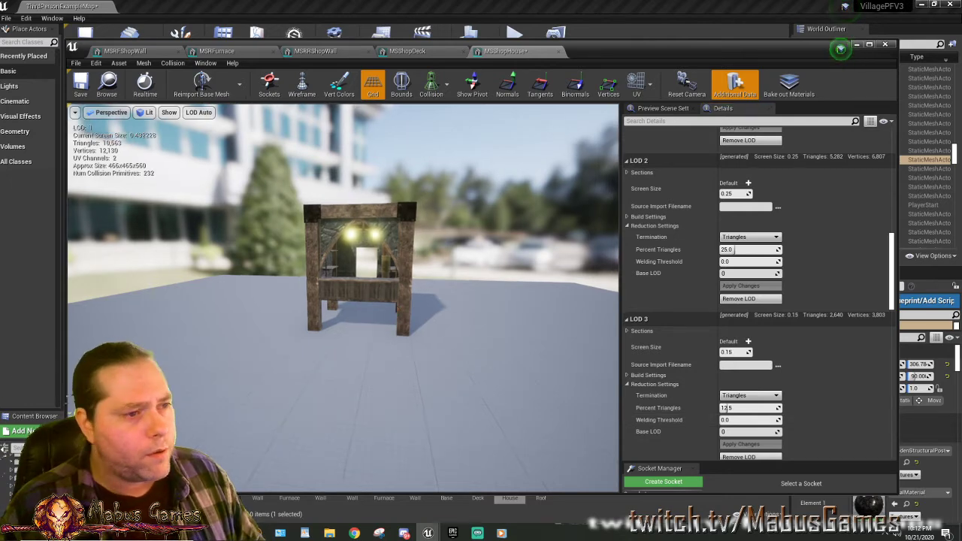
Check the LOD transitions at varying distances, then save the shop house mesh and close its editor.
drag(343, 298, 356, 325)
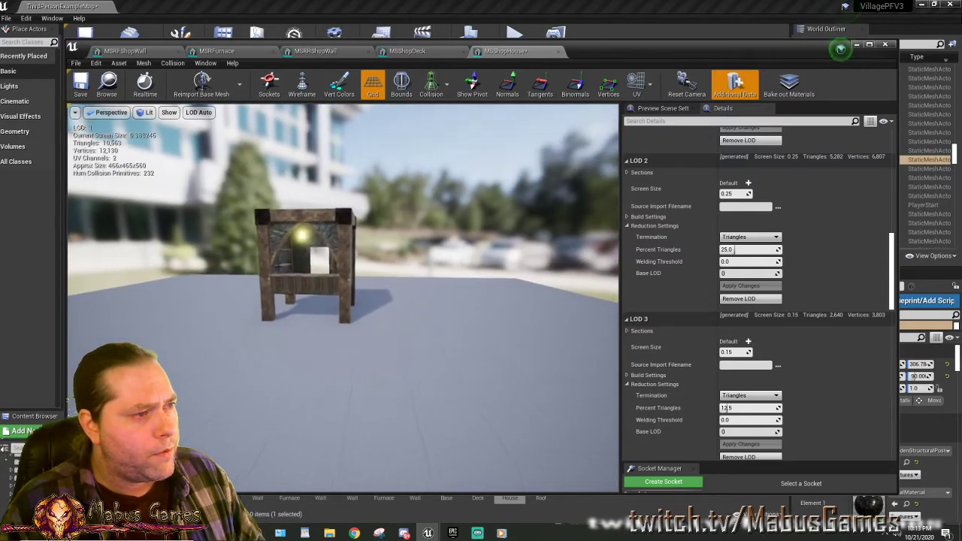
drag(357, 325, 333, 332)
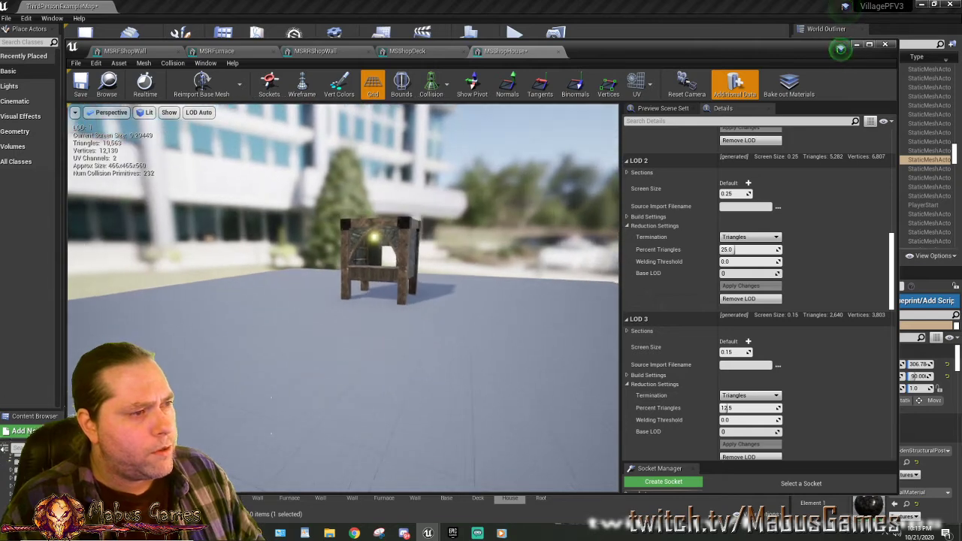
drag(334, 332, 388, 309)
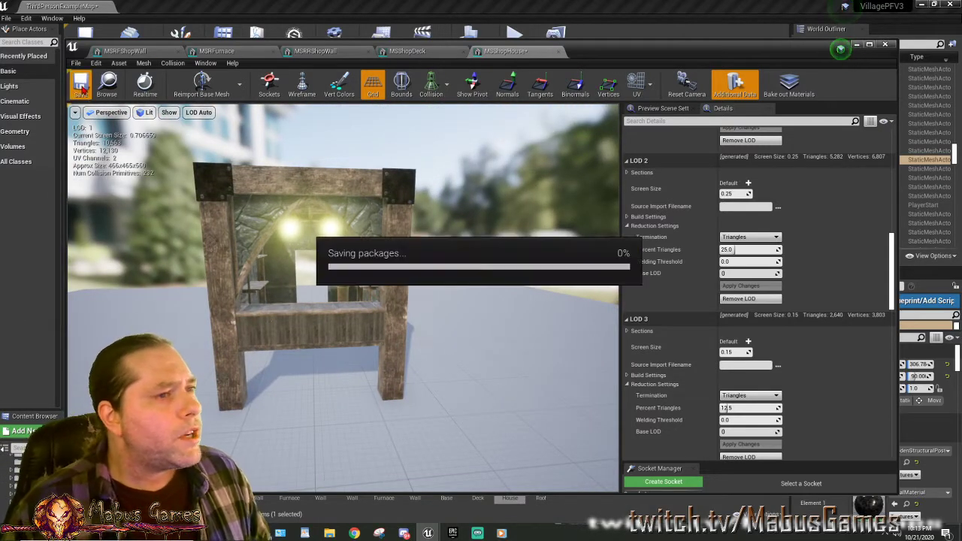
click(560, 51)
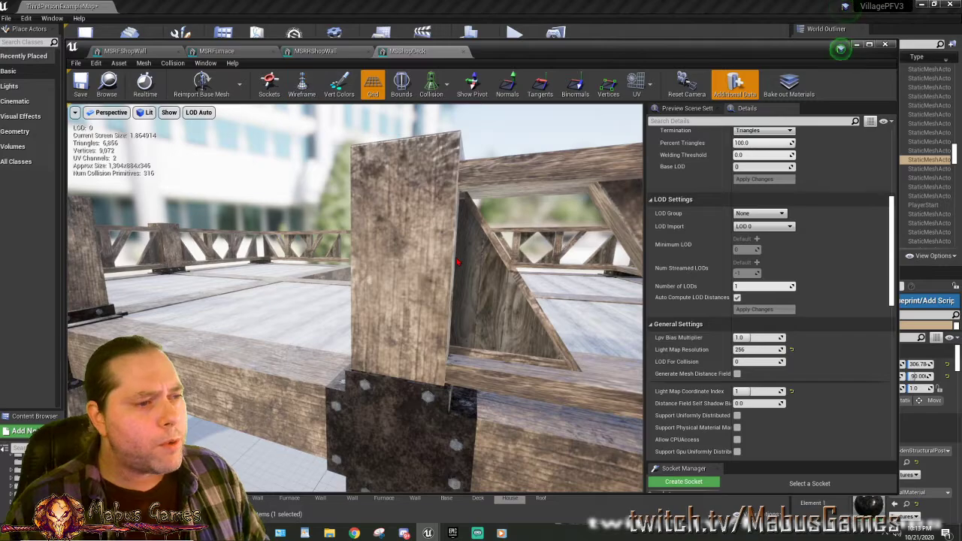
Examine the railing, posts and metal brackets of the MSShopDeck mesh from different distances.
drag(457, 263, 473, 287)
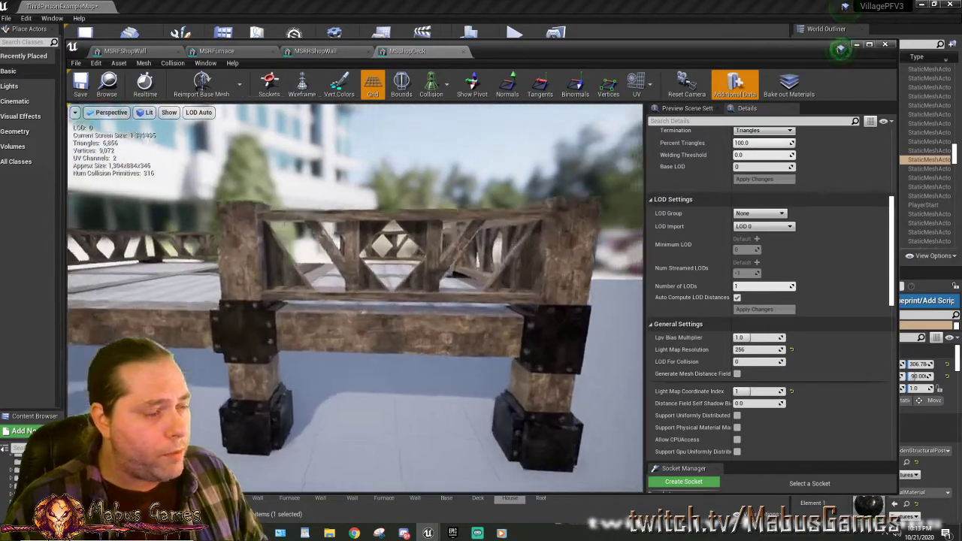
drag(392, 319, 388, 299)
mouse_move(433, 345)
mouse_down()
mouse_move(421, 353)
mouse_move(444, 339)
mouse_up()
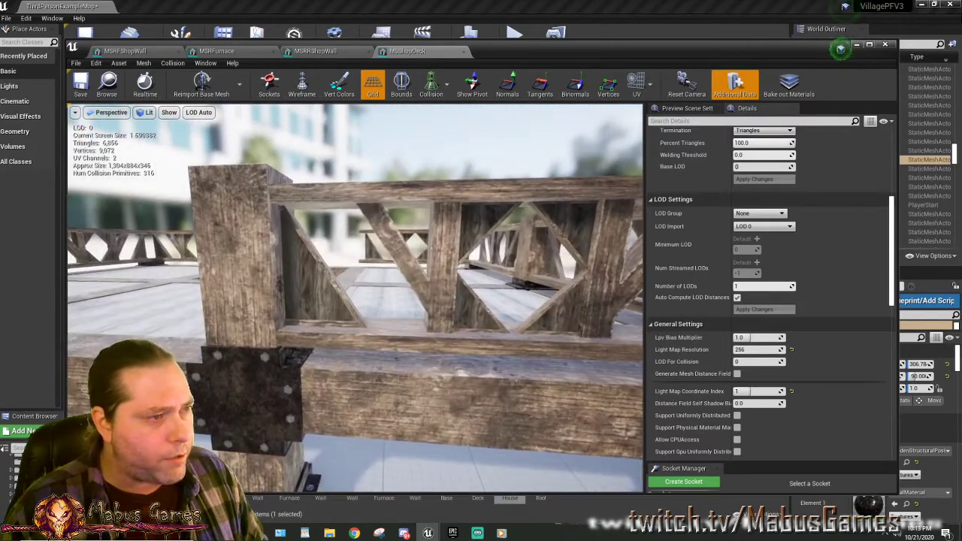
Assign the LevelArchitecture LOD group to MSRFShopWall, accepting that its current settings are overwritten with the group's defaults.
click(236, 52)
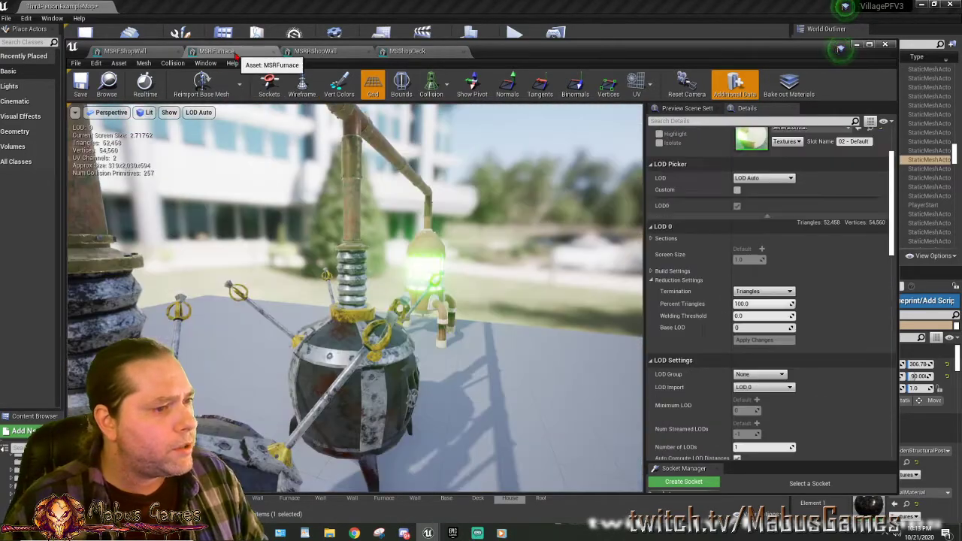
click(122, 52)
mouse_move(354, 301)
right_down()
mouse_move(414, 305)
mouse_move(357, 305)
right_up()
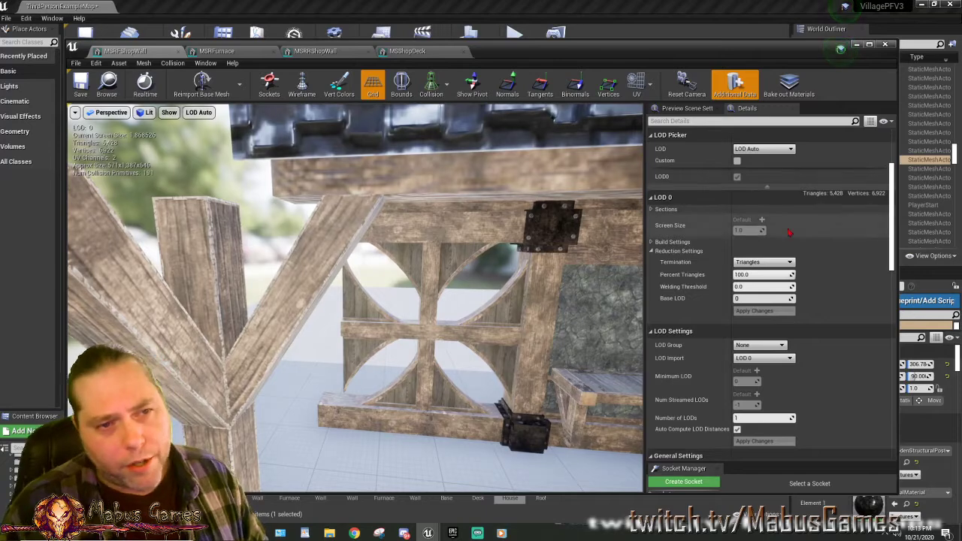
scroll(830, 292, up, 2)
scroll(838, 294, down, 5)
scroll(847, 296, down, 3)
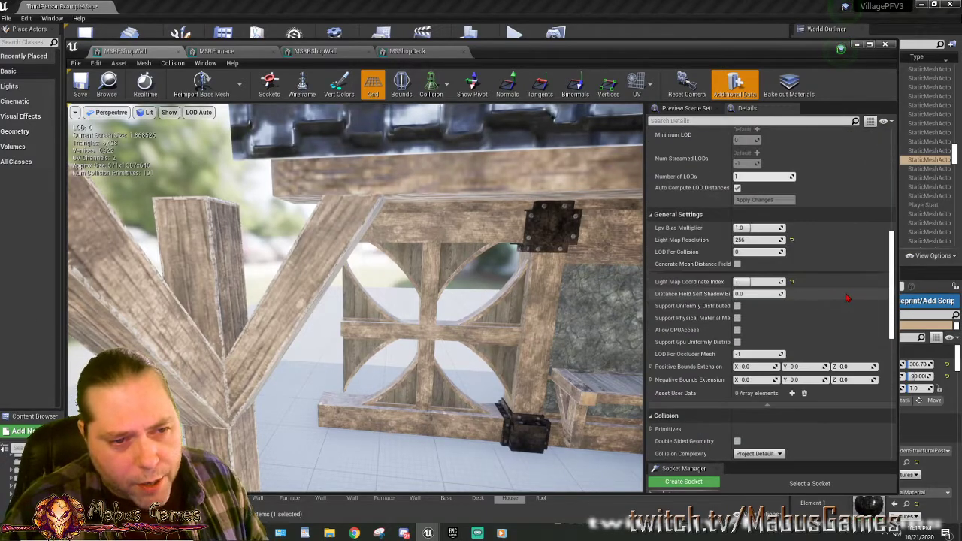
scroll(811, 279, up, 4)
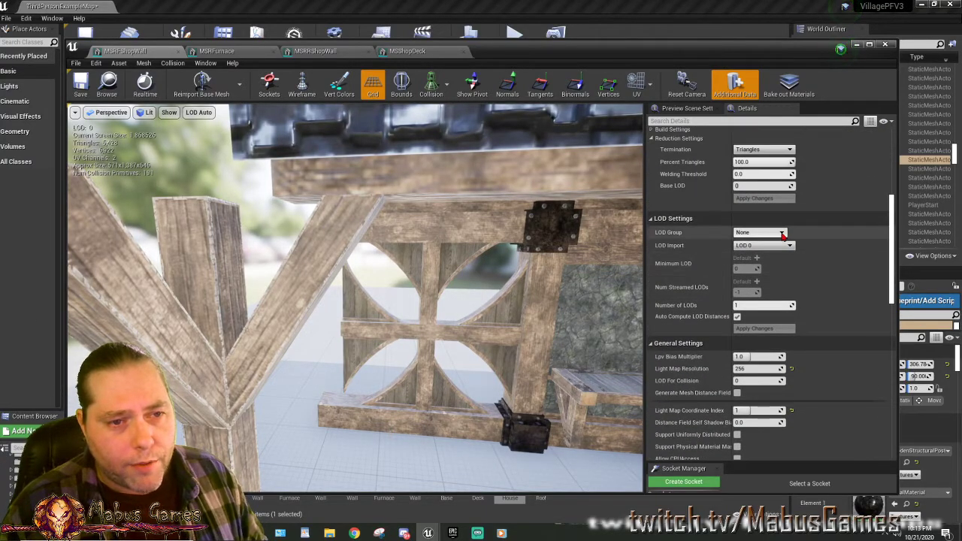
click(761, 267)
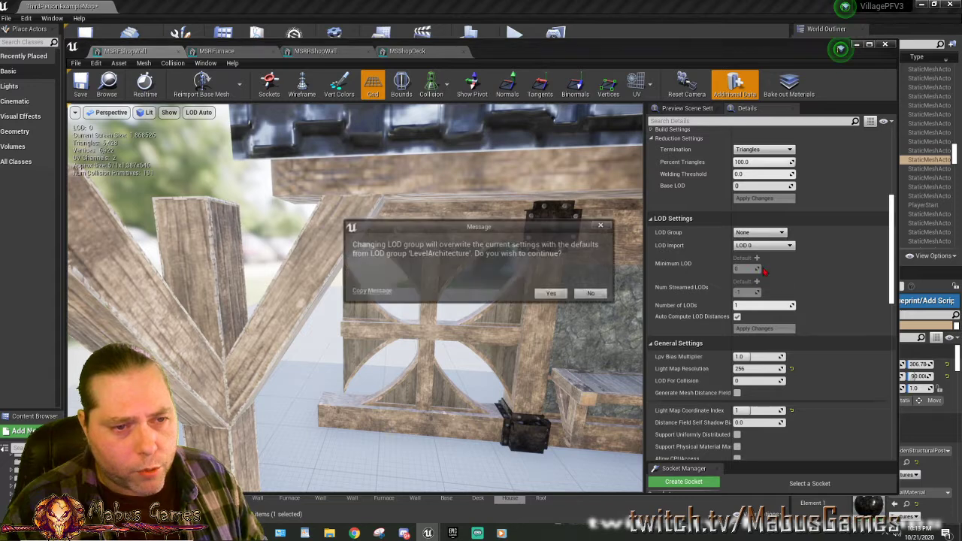
click(553, 294)
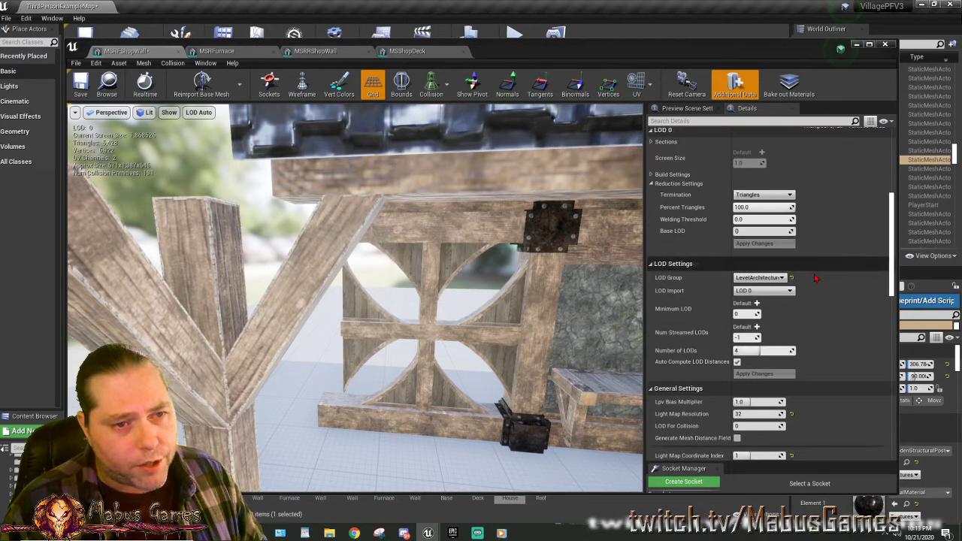
Turn off Auto Compute LOD Distances for MSRFShopWall and set LOD 1's default Screen Size to 0.9.
scroll(778, 241, up, 1)
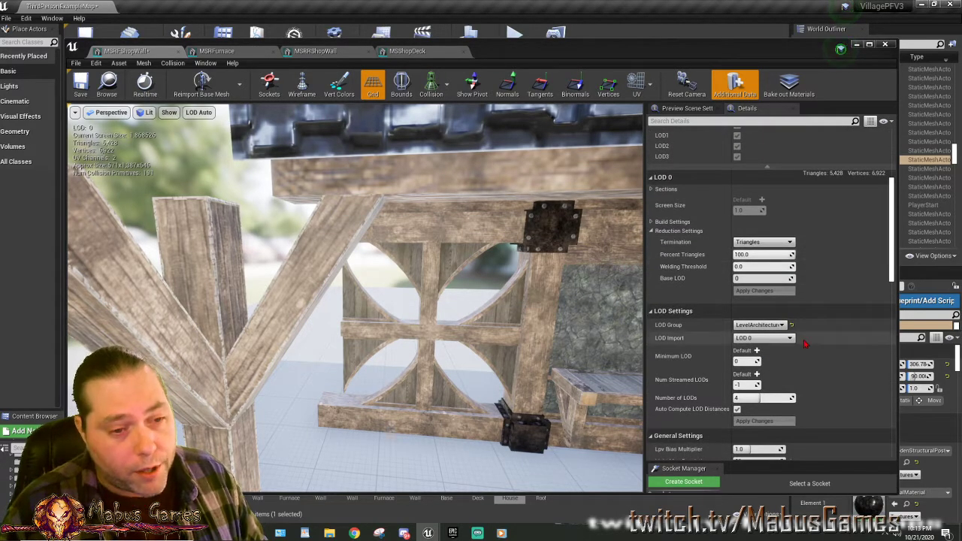
click(737, 409)
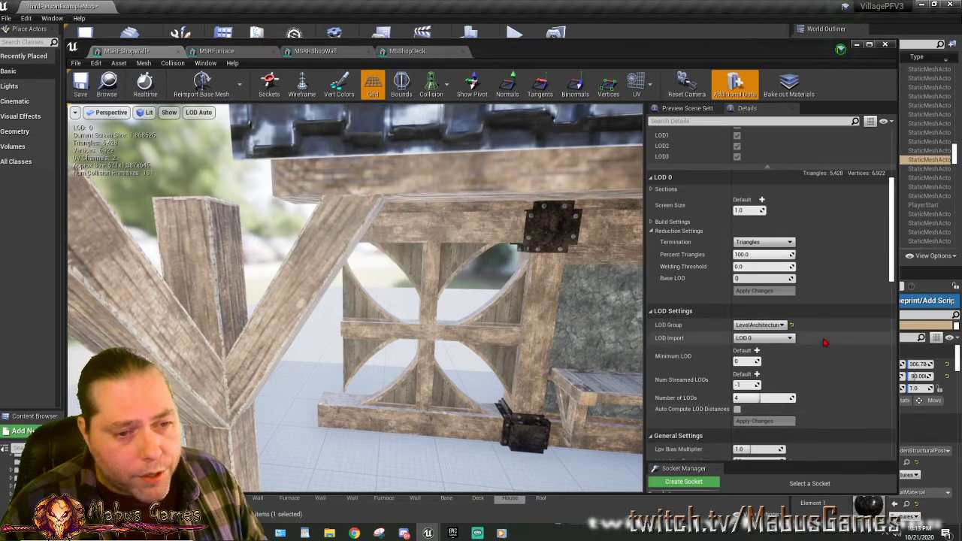
scroll(825, 343, up, 3)
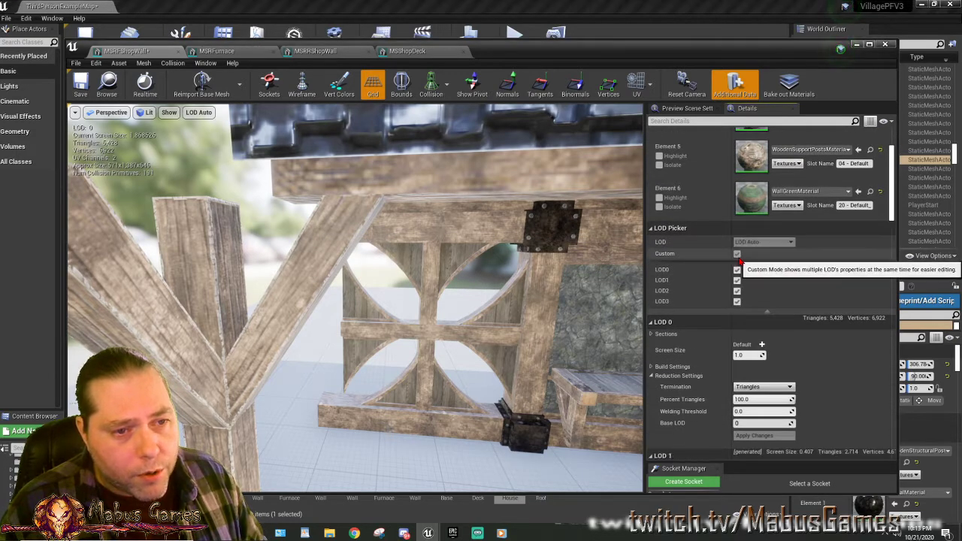
scroll(750, 319, down, 3)
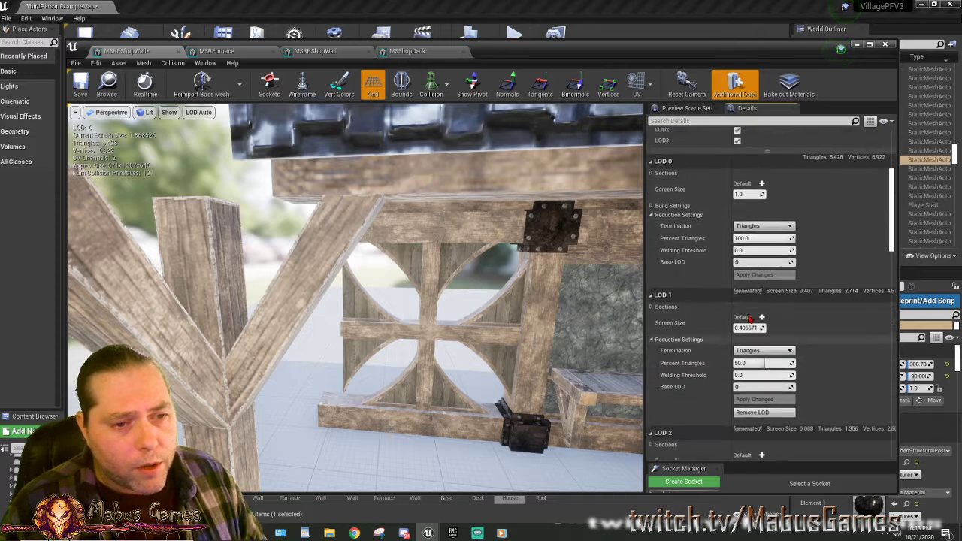
click(743, 328)
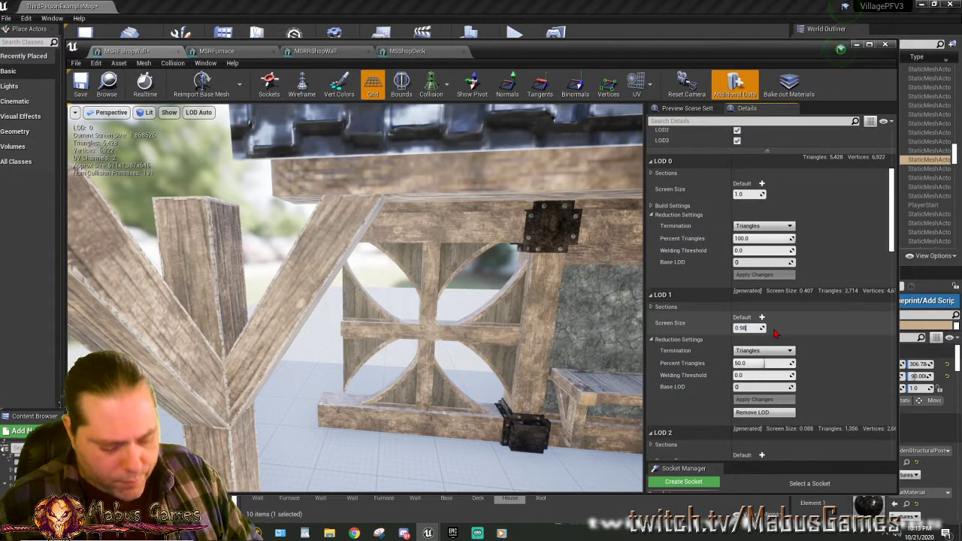
Set LOD 2's default Screen Size to 0.8.
scroll(775, 333, down, 3)
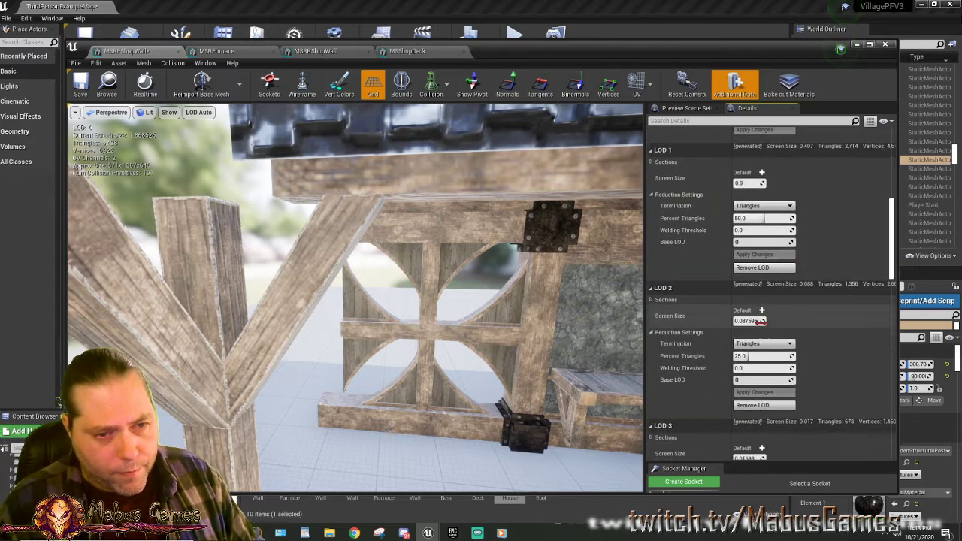
click(743, 321)
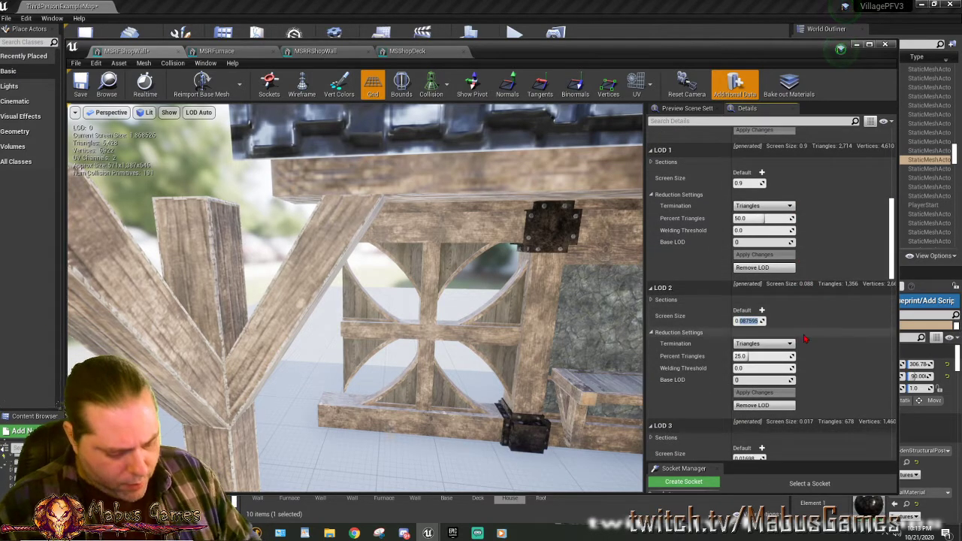
text(0.8)
key(Return)
scroll(804, 339, down, 3)
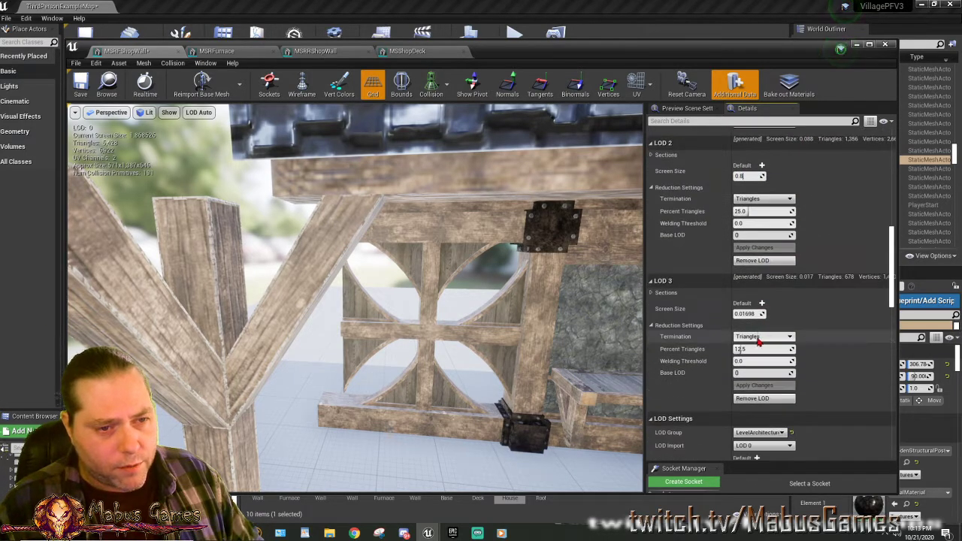
Set LOD 3's default Screen Size to 0.7 and check how the shop wall's detail switches with distance.
click(748, 314)
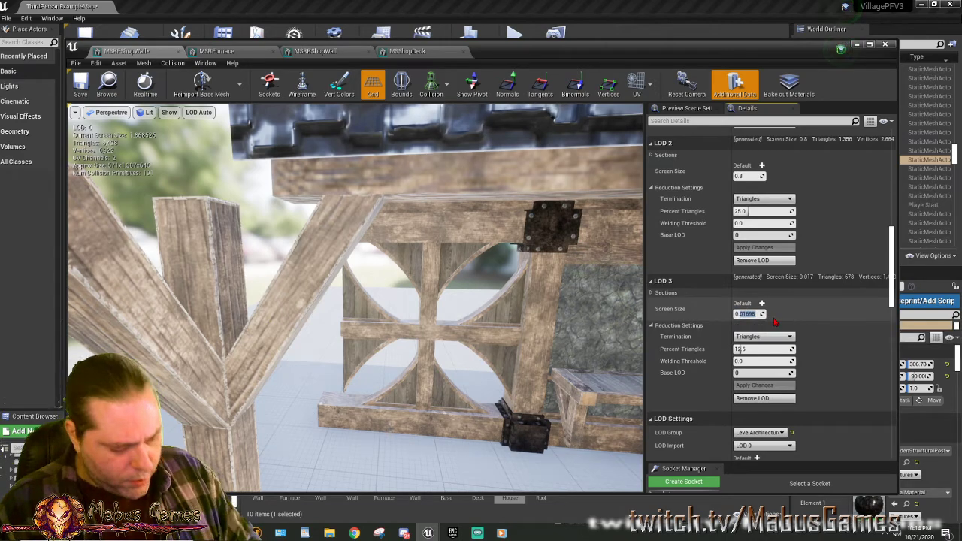
text(7)
key(Return)
drag(536, 361, 454, 267)
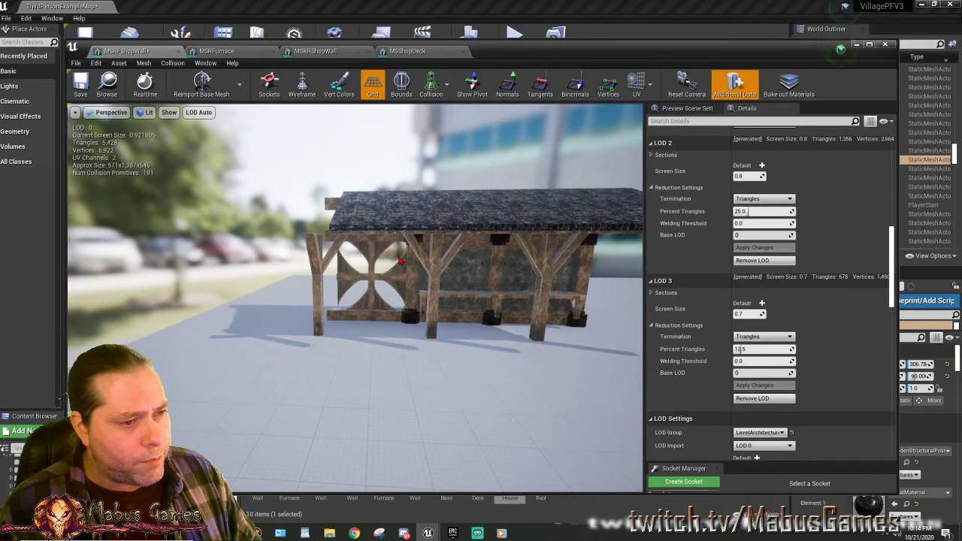
drag(404, 378, 400, 408)
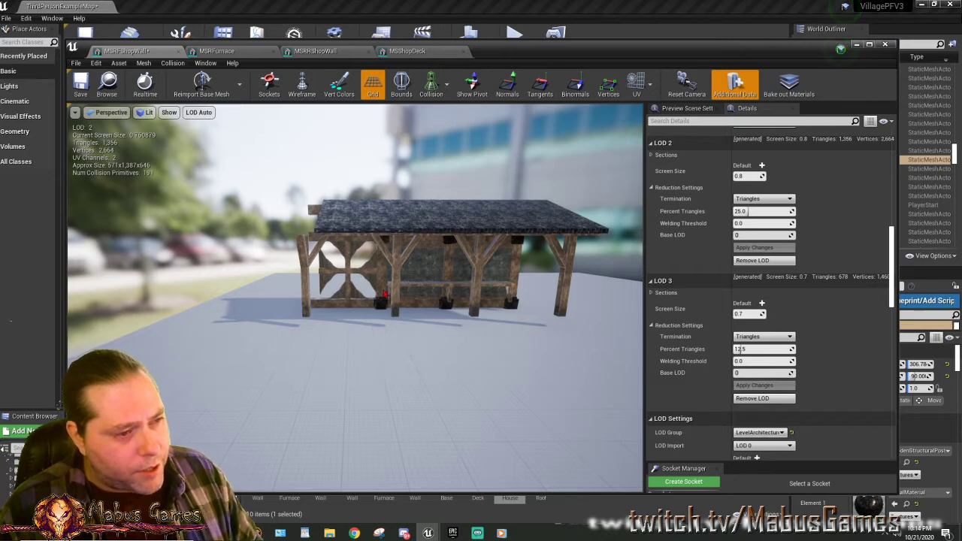
drag(387, 330, 369, 343)
Set LOD 1's default Screen Size to 0.8 so the first reduction switches in farther away.
scroll(823, 218, up, 4)
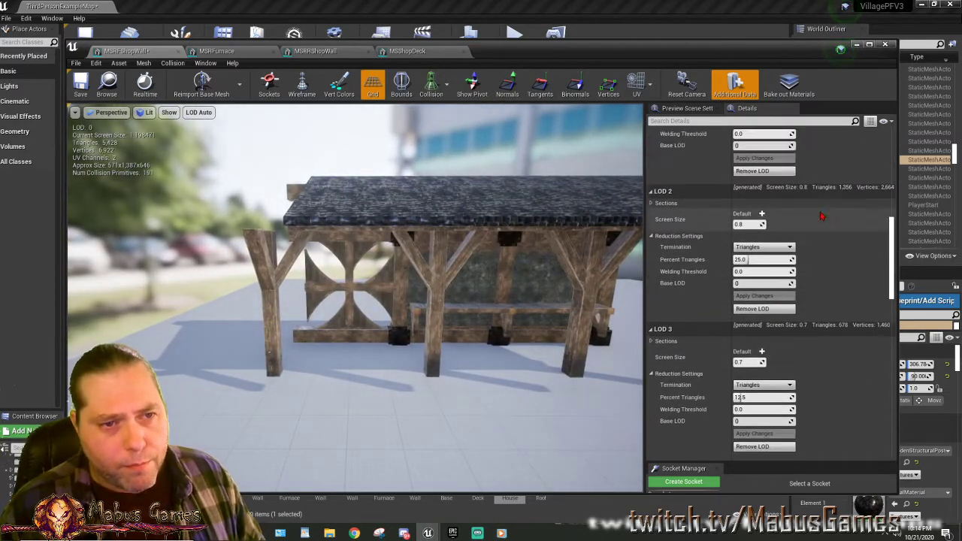
scroll(834, 233, up, 4)
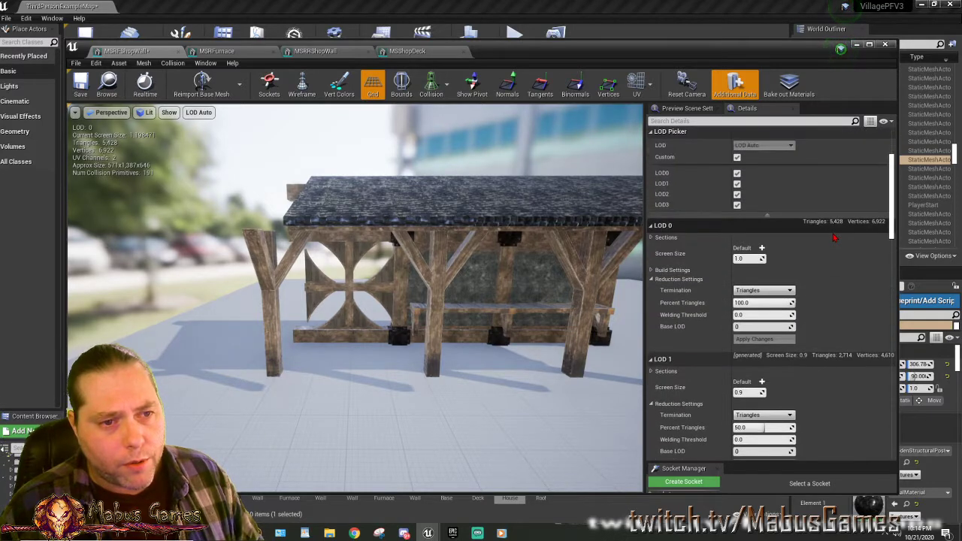
scroll(731, 286, down, 2)
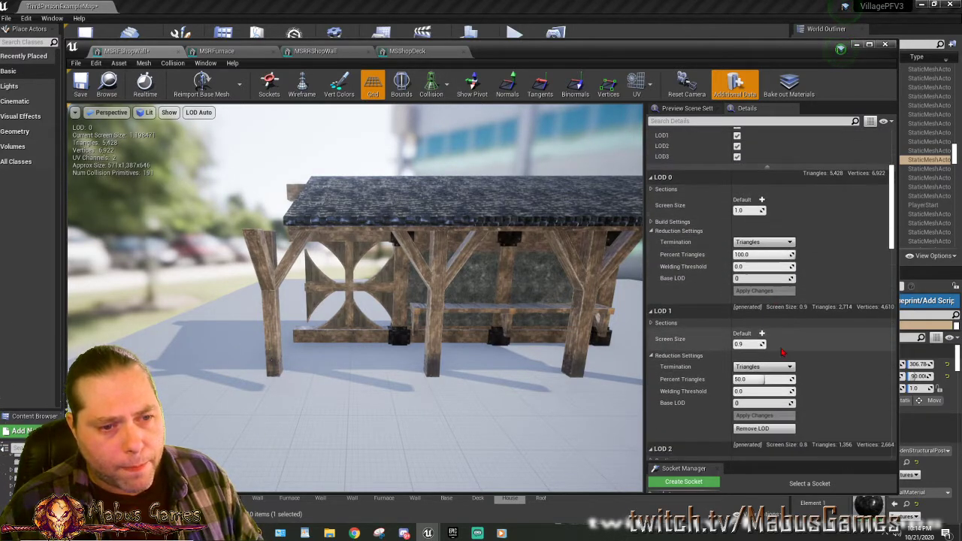
drag(741, 345, 762, 346)
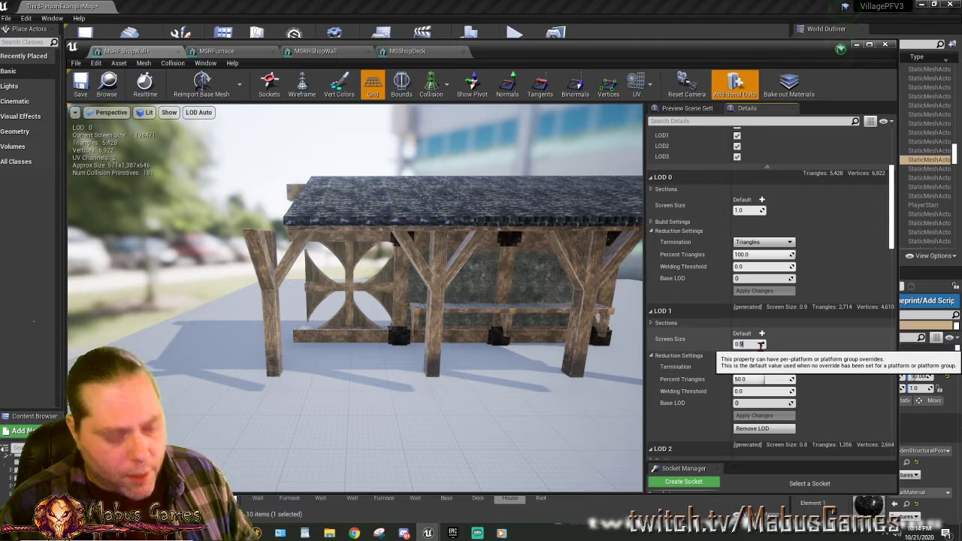
text(8)
Set LOD 2's default Screen Size to 0.4.
scroll(752, 324, down, 8)
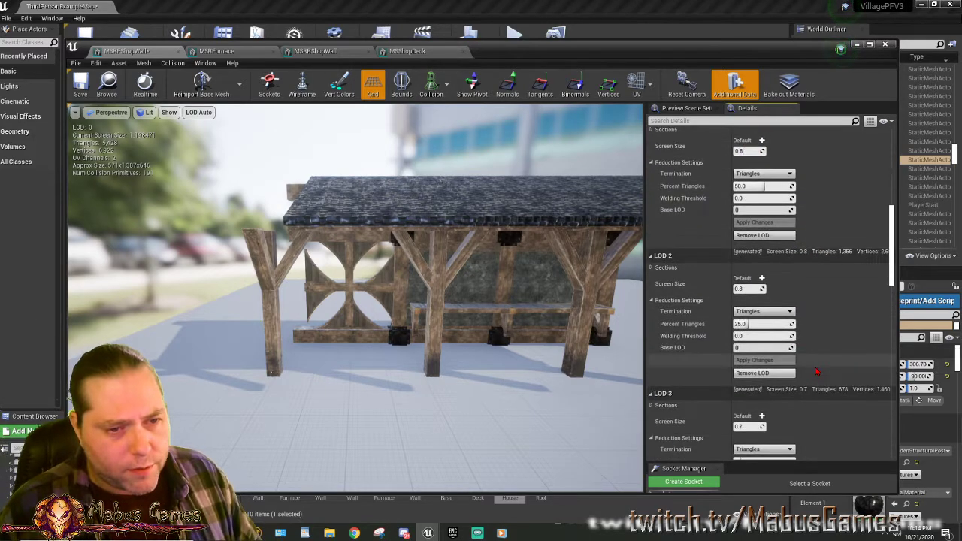
click(744, 289)
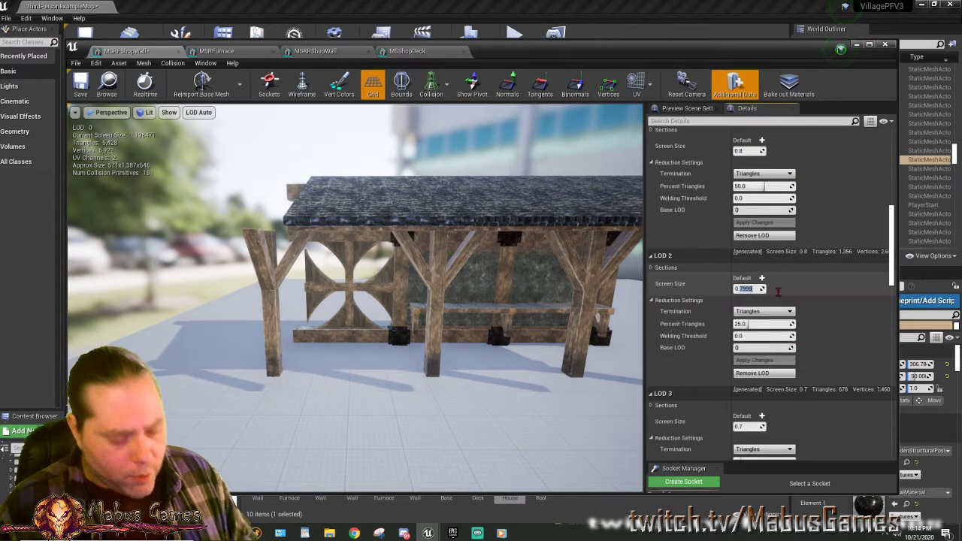
key(Return)
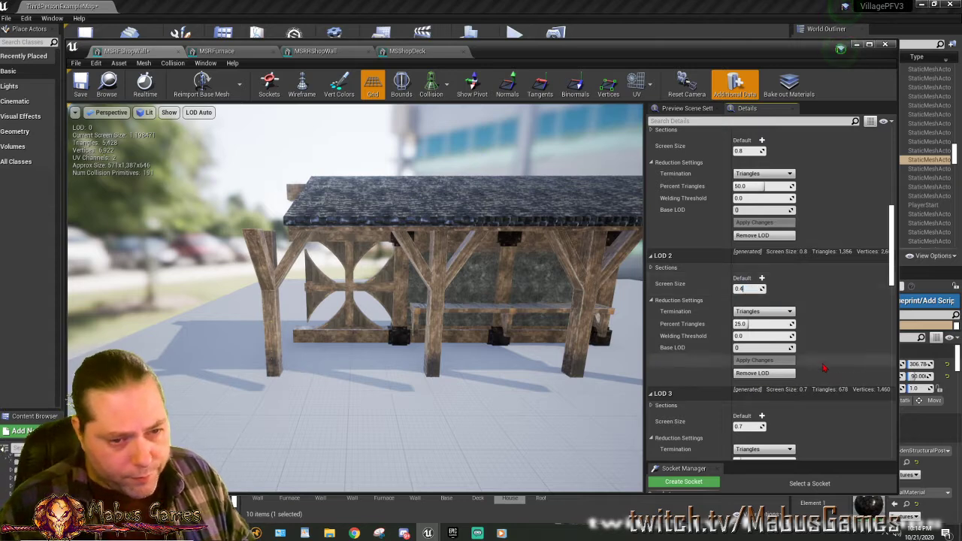
Set LOD 3's default Screen Size to 0.2 and check the wall's LOD transitions from farther away.
scroll(748, 309, down, 3)
click(742, 345)
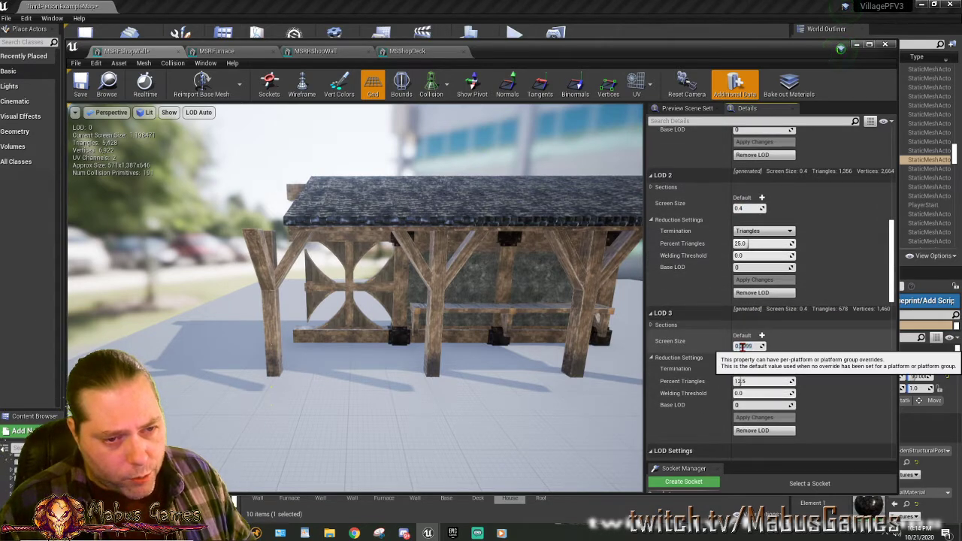
text(0.2)
key(Return)
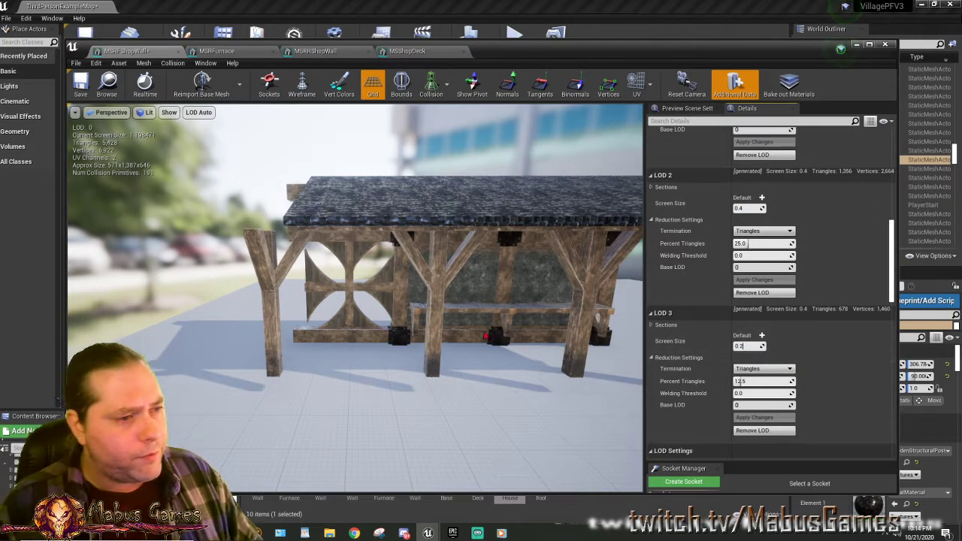
drag(485, 337, 506, 491)
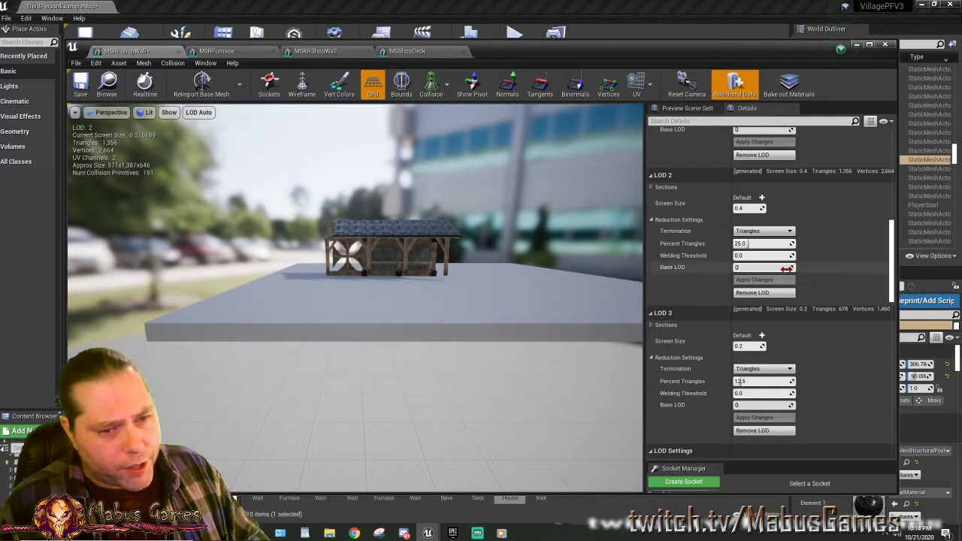
Set LOD 3's default Screen Size to 0.15 for the shop wall.
click(739, 346)
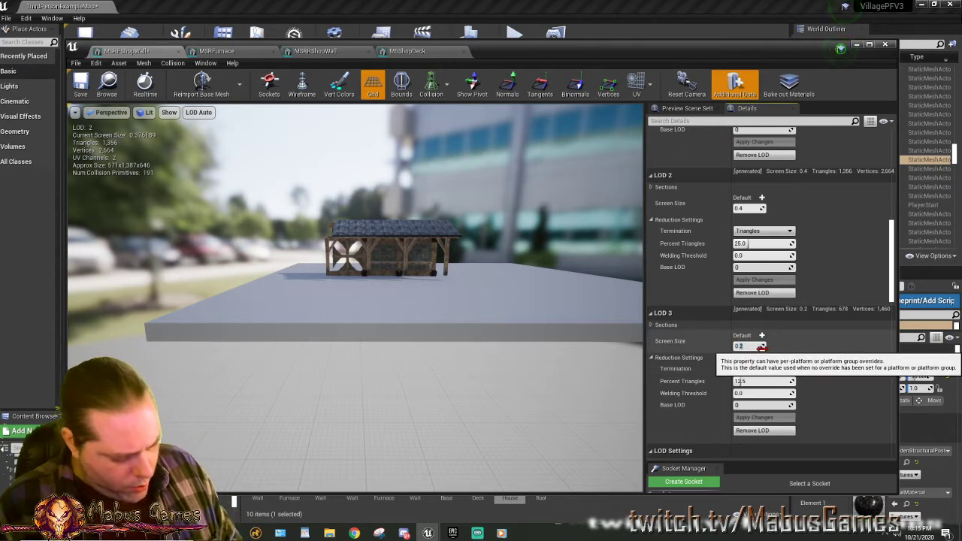
text(5)
key(Return)
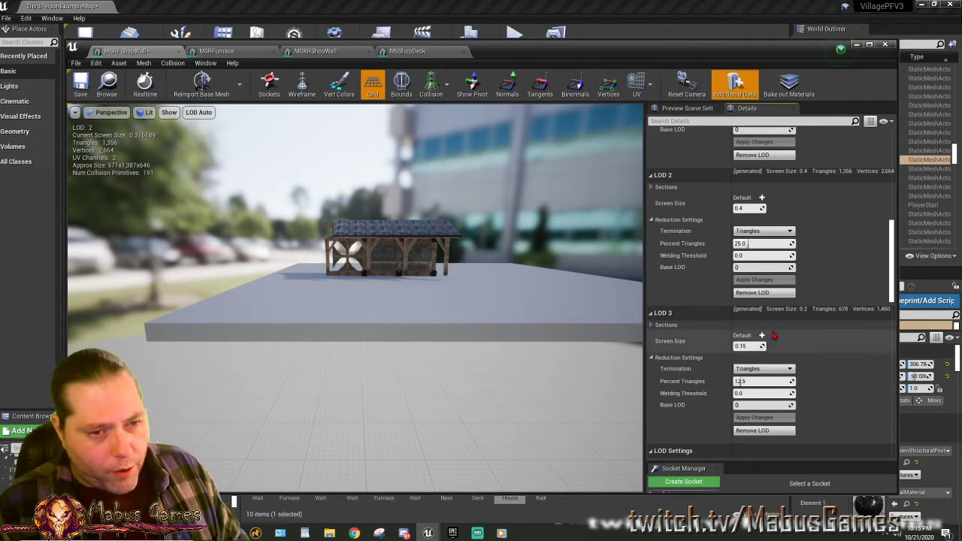
Set LOD 2's default Screen Size to 0.2 and check the transition while backing away from the wall.
click(739, 209)
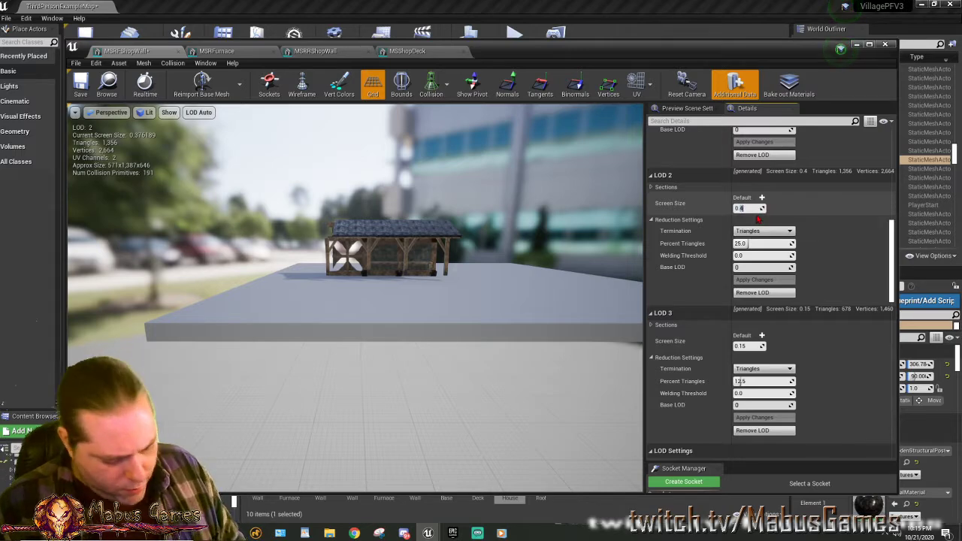
text(0.2)
key(Return)
drag(449, 154, 447, 239)
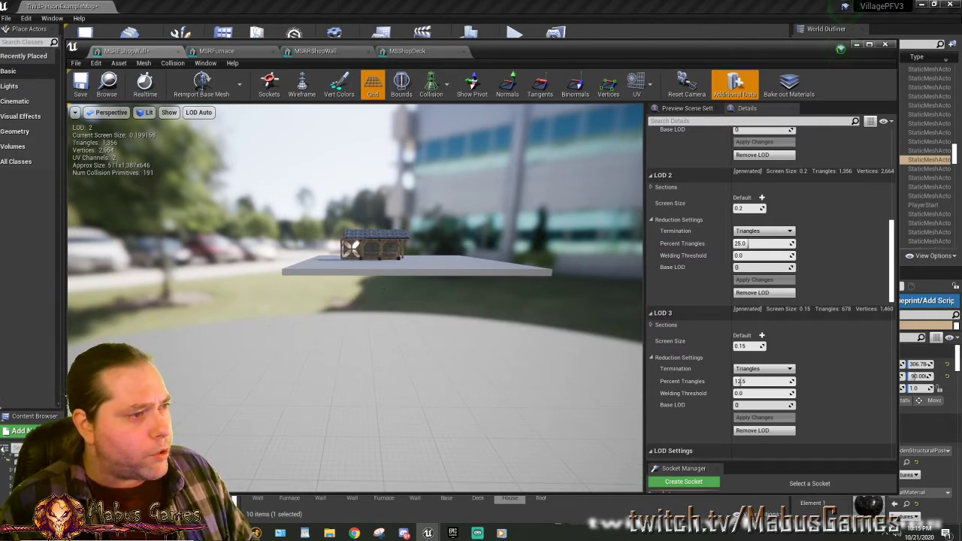
drag(448, 239, 525, 298)
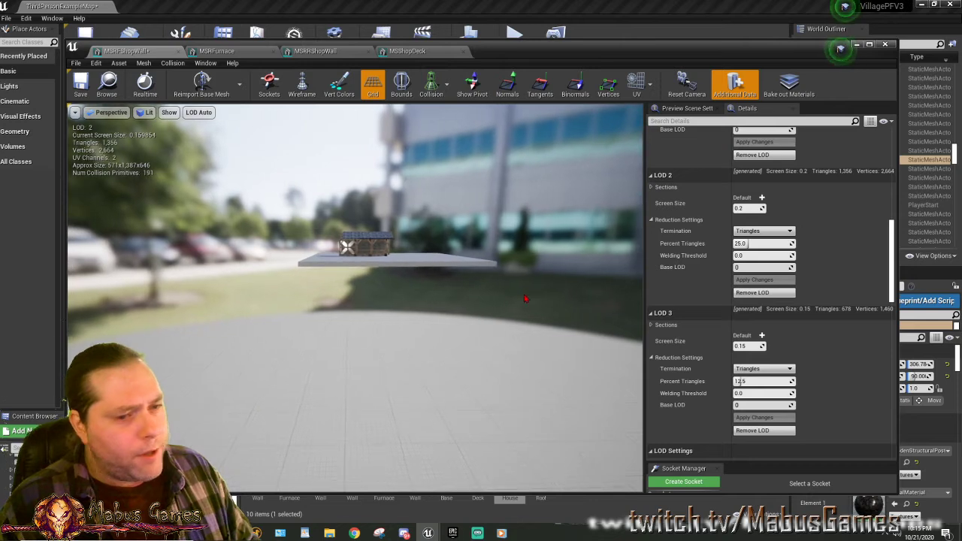
Enter a default Screen Size of 0.05 for LOD 3 and 0.1 for LOD 2, checking the mesh from a greater distance.
click(763, 346)
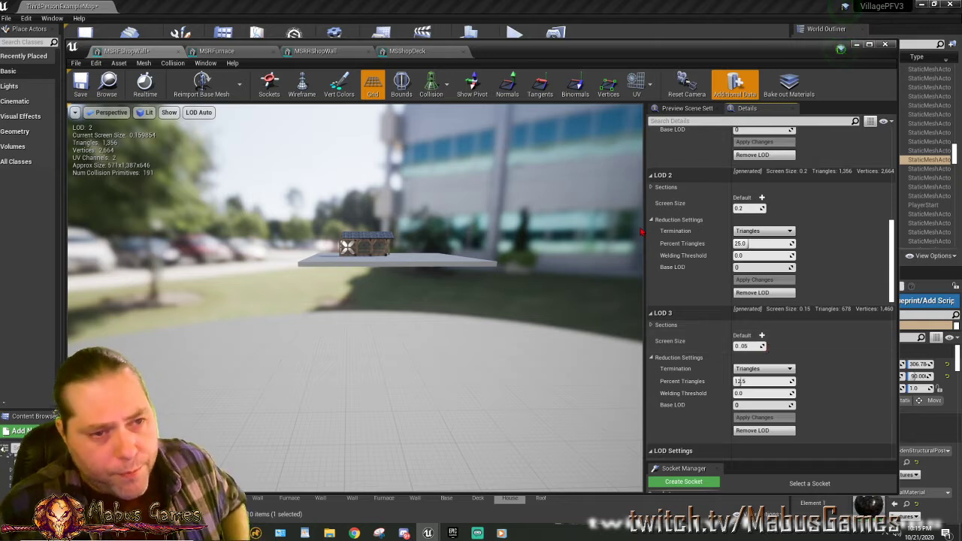
click(746, 208)
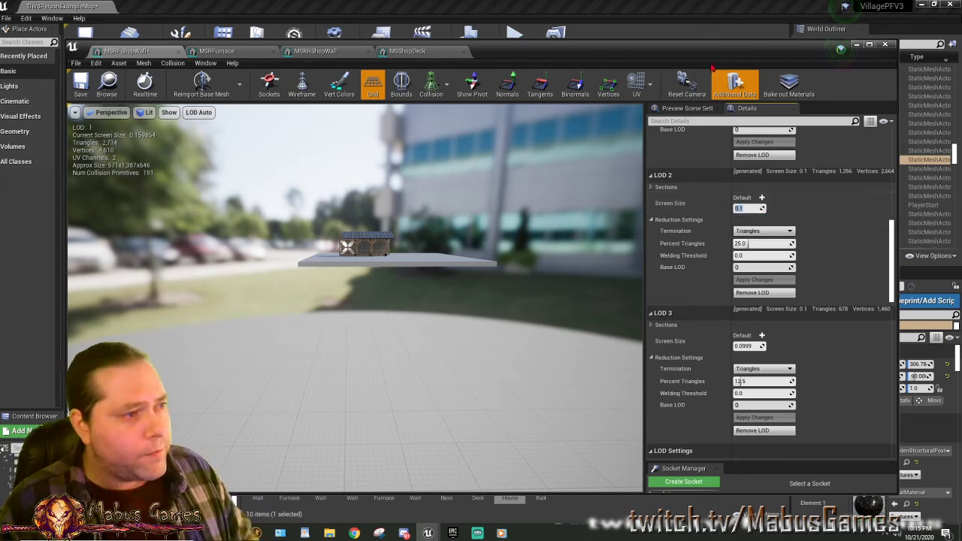
drag(367, 286, 421, 380)
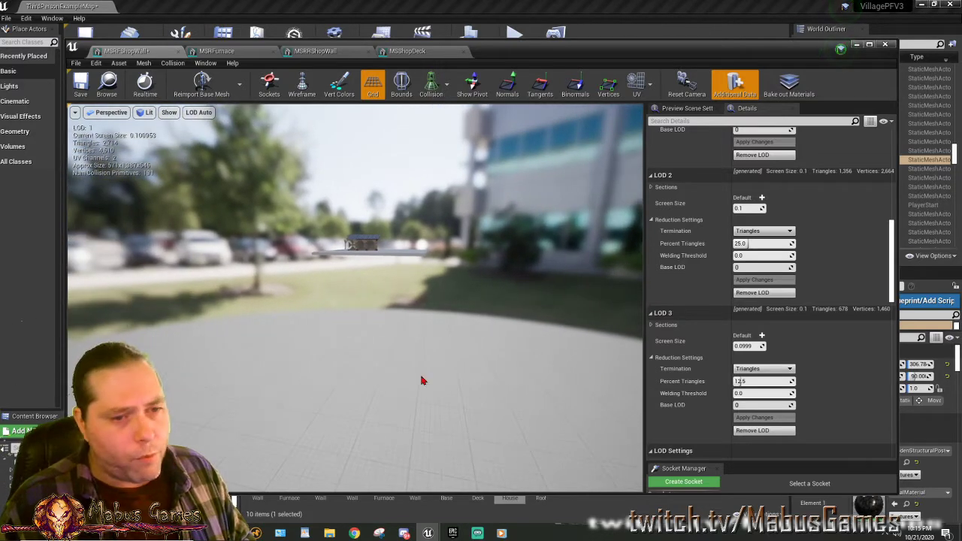
Re-enter 0.05 as LOD 3's default Screen Size and check the transitions to the lowest detail levels from far away.
scroll(827, 333, down, 3)
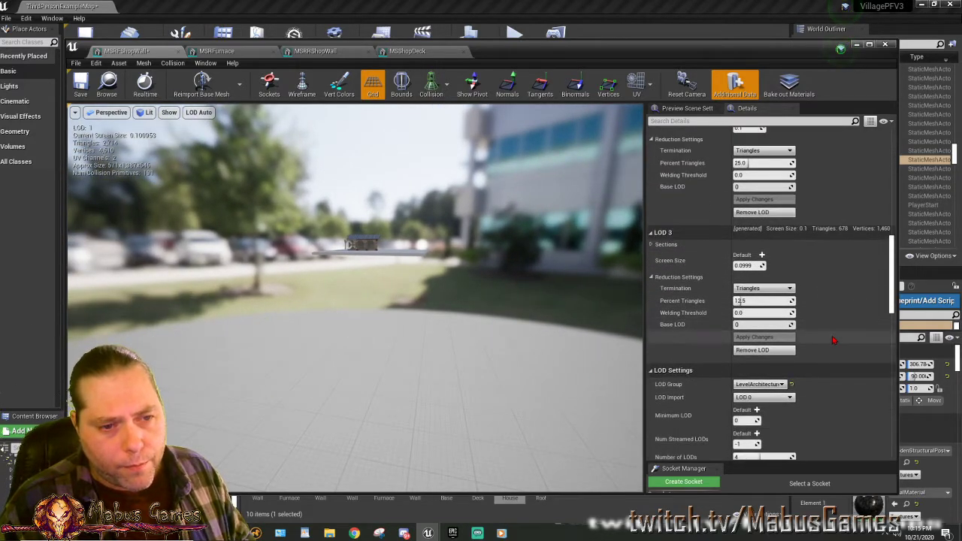
scroll(836, 337, down, 2)
scroll(835, 339, up, 5)
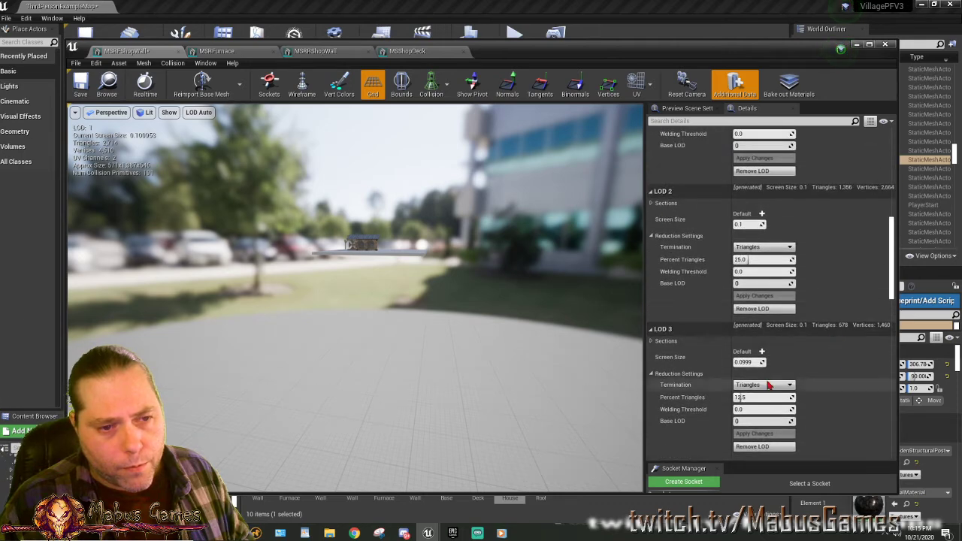
click(749, 362)
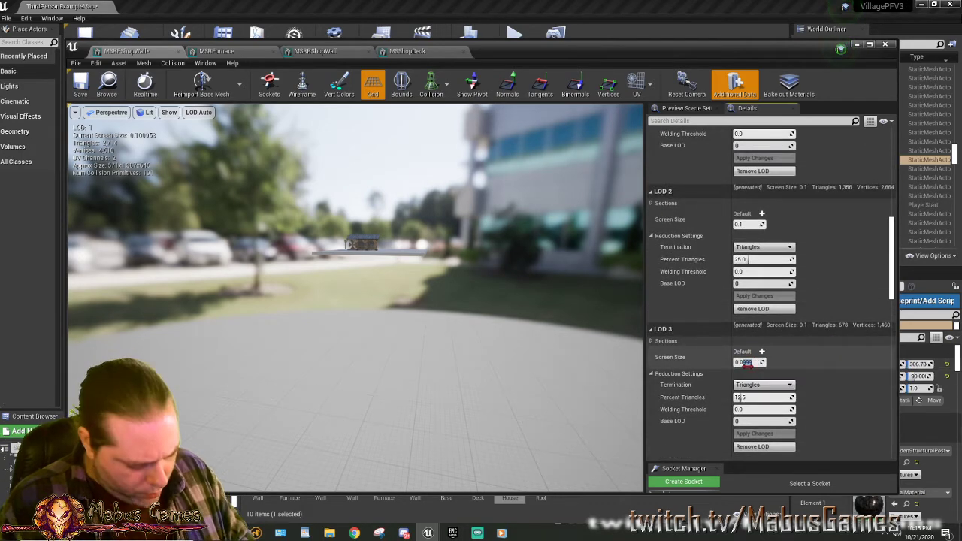
text(0.05)
key(Return)
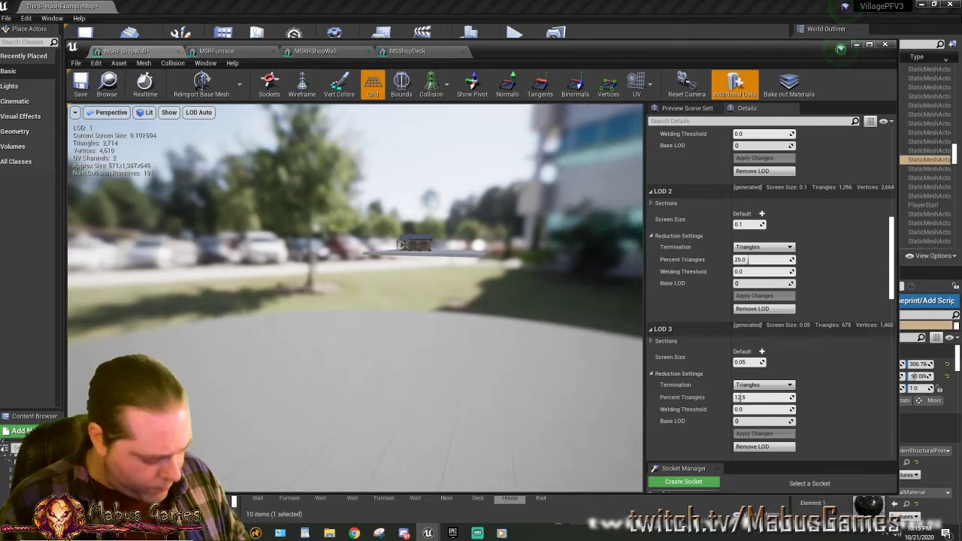
right_drag(355, 298, 409, 299)
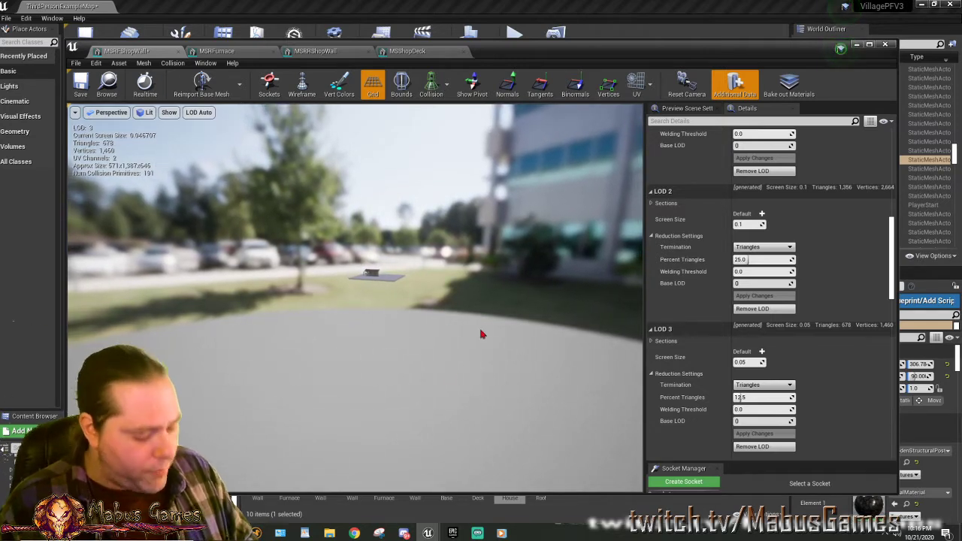
mouse_move(445, 374)
right_down()
mouse_move(458, 374)
mouse_move(445, 375)
right_up()
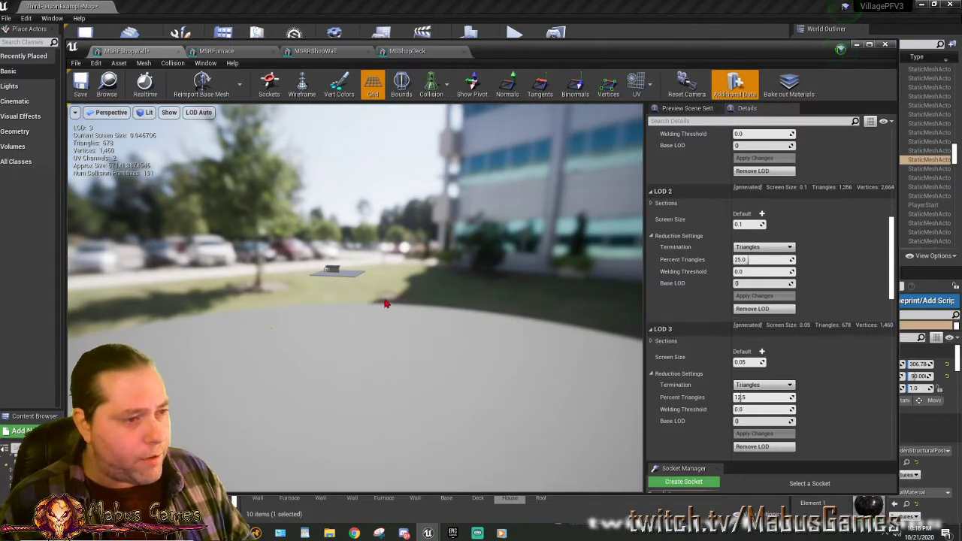
Examine the shop wall mesh up close and review its remaining LOD, general and collision settings.
key(f)
key(w)
mouse_move(337, 415)
right_down()
mouse_move(272, 383)
mouse_move(324, 410)
right_up()
key(s)
key(w)
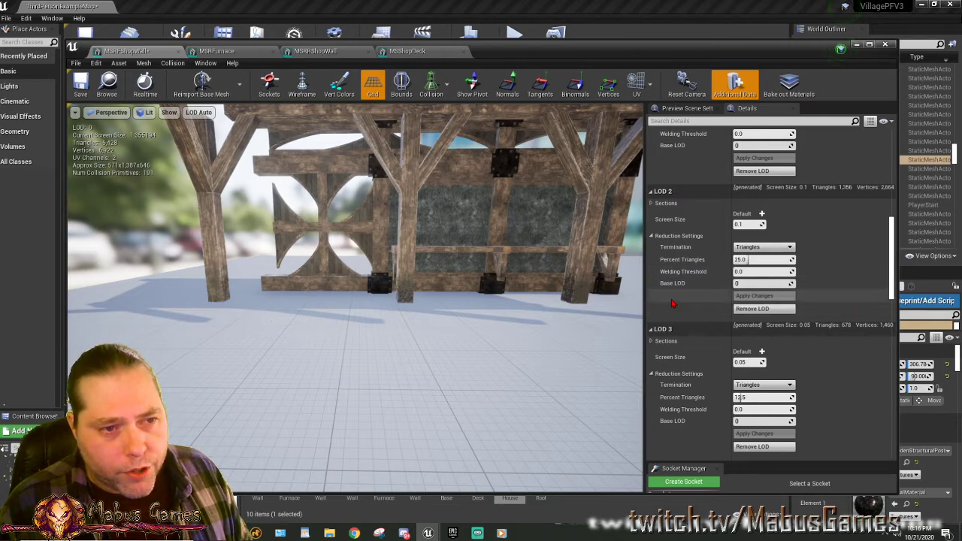
scroll(674, 308, down, 1)
scroll(680, 317, down, 2)
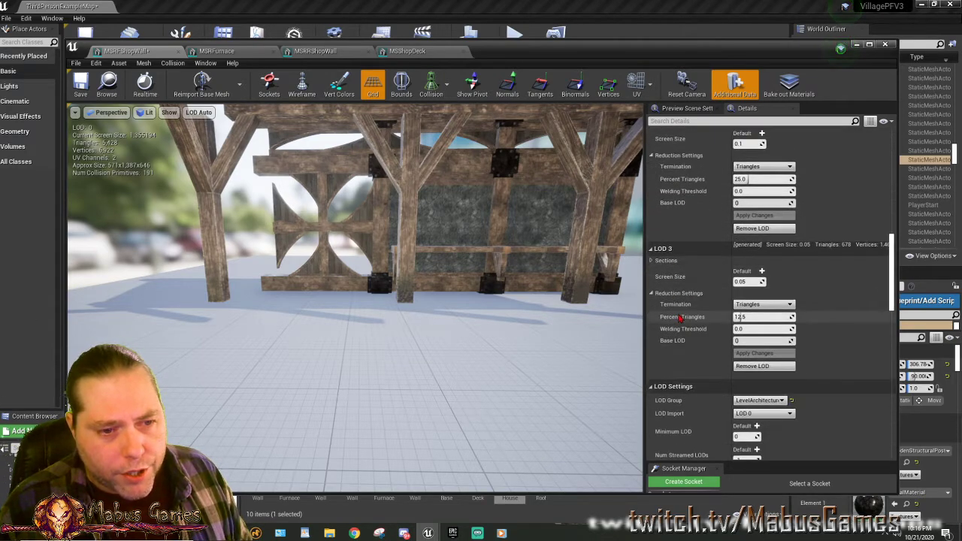
scroll(680, 317, down, 3)
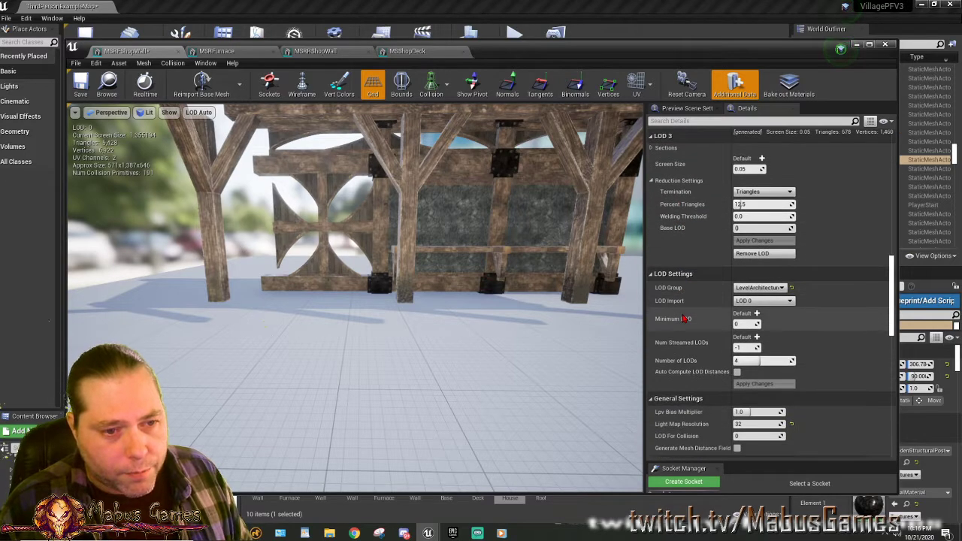
scroll(686, 319, down, 2)
drag(526, 294, 481, 330)
scroll(727, 364, down, 3)
scroll(727, 364, down, 3)
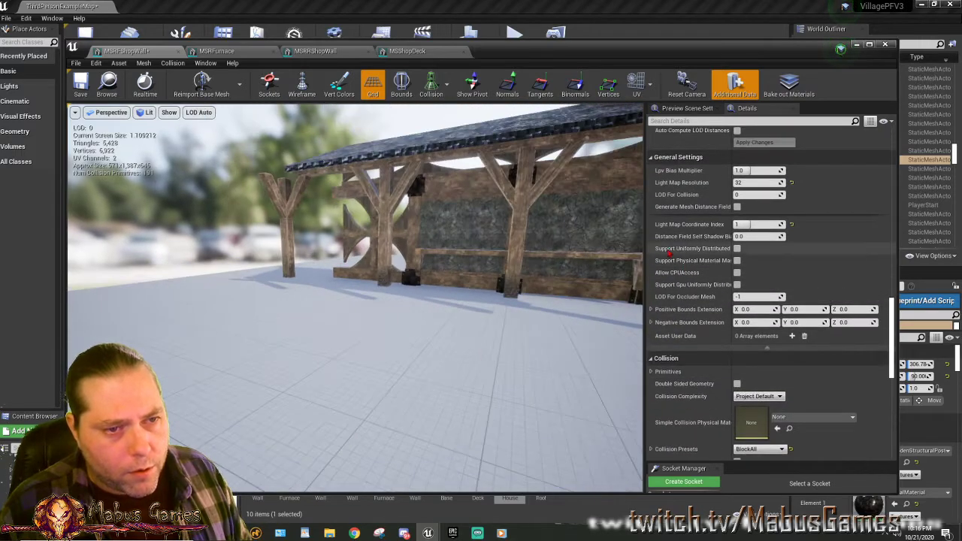
Save the MSRFShopWall mesh with its custom LOD settings and close its editor.
scroll(835, 216, up, 10)
scroll(836, 217, up, 12)
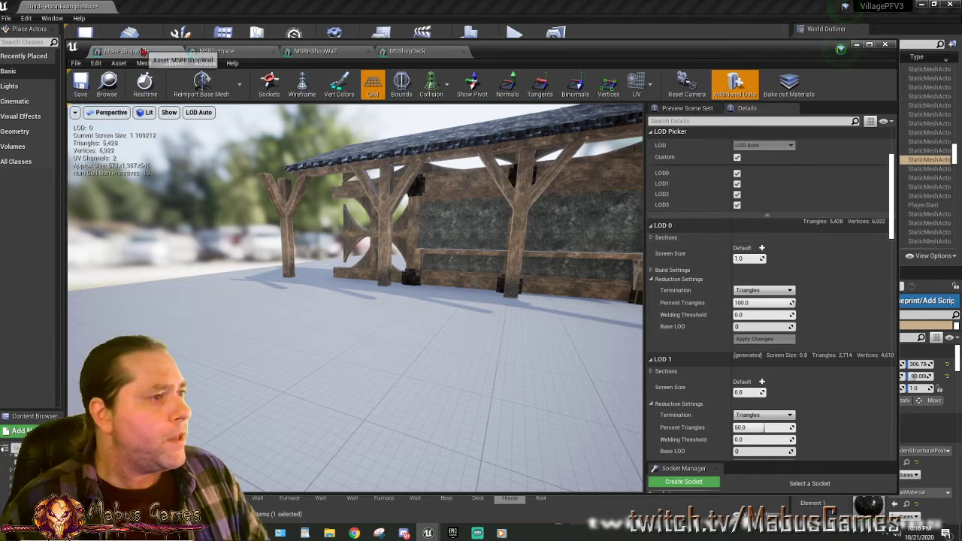
click(81, 84)
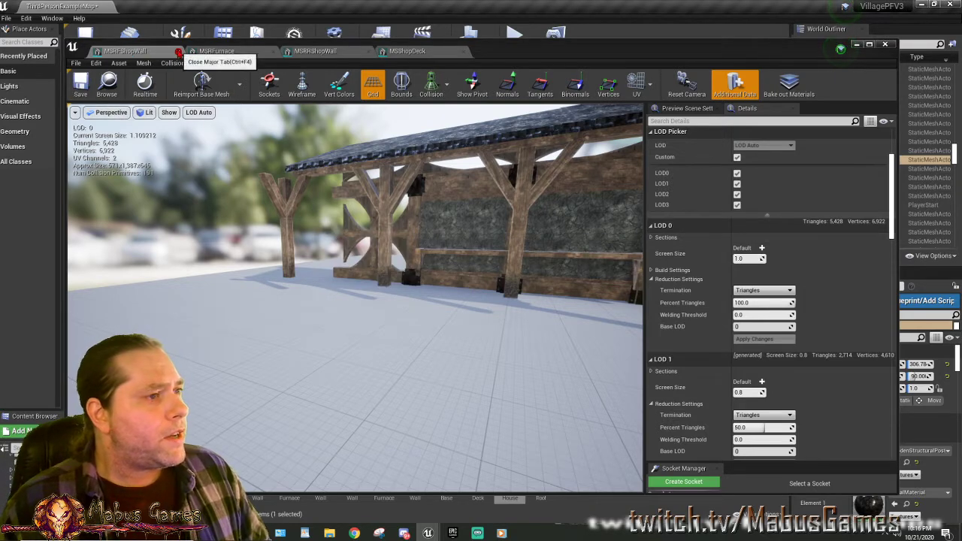
click(178, 51)
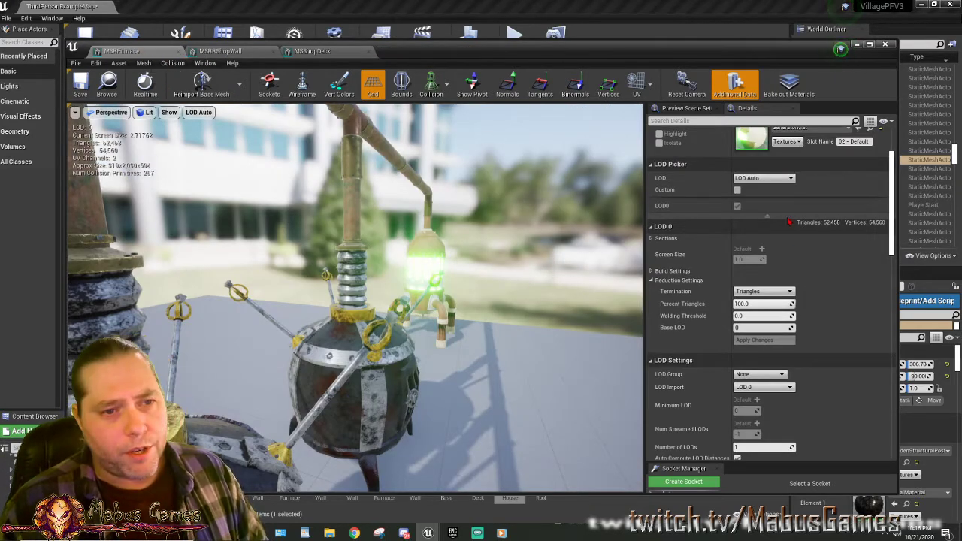
Assign the LargeProp LOD group to MSRFurnace, accepting the overwrite of its settings, and save and close the mesh.
click(782, 378)
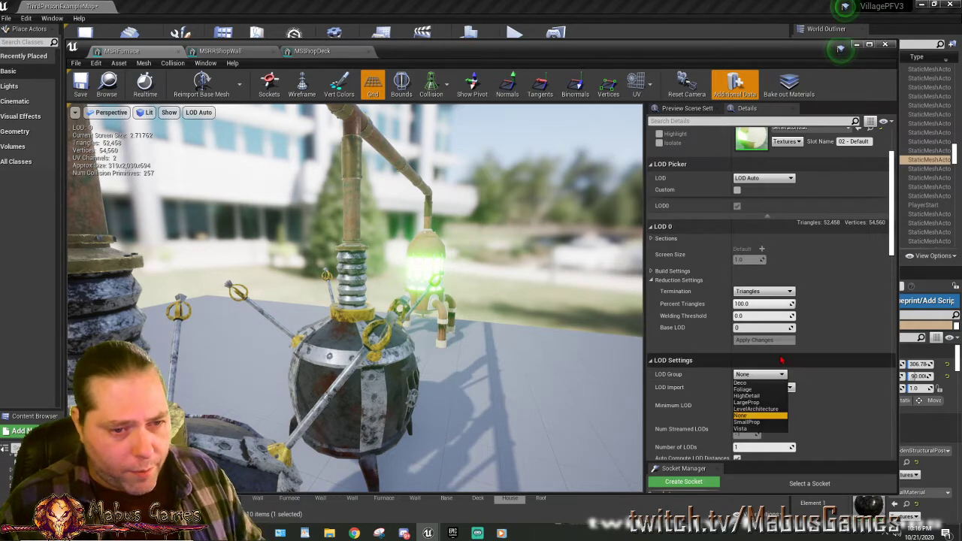
click(747, 403)
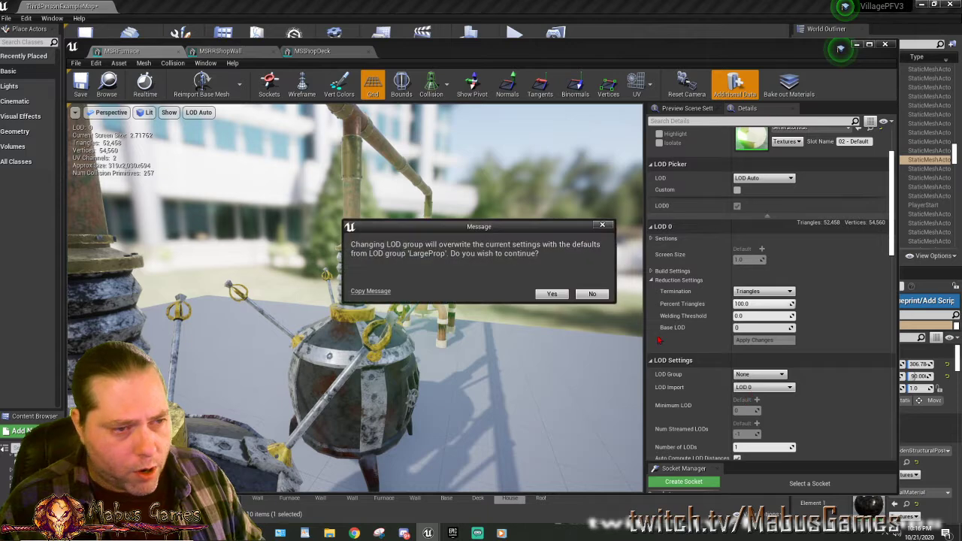
click(551, 294)
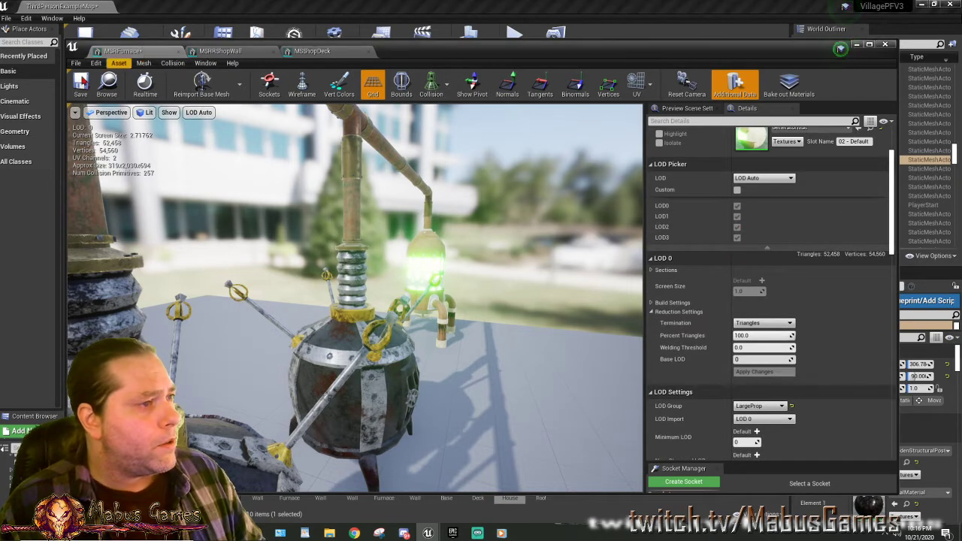
click(81, 84)
click(179, 52)
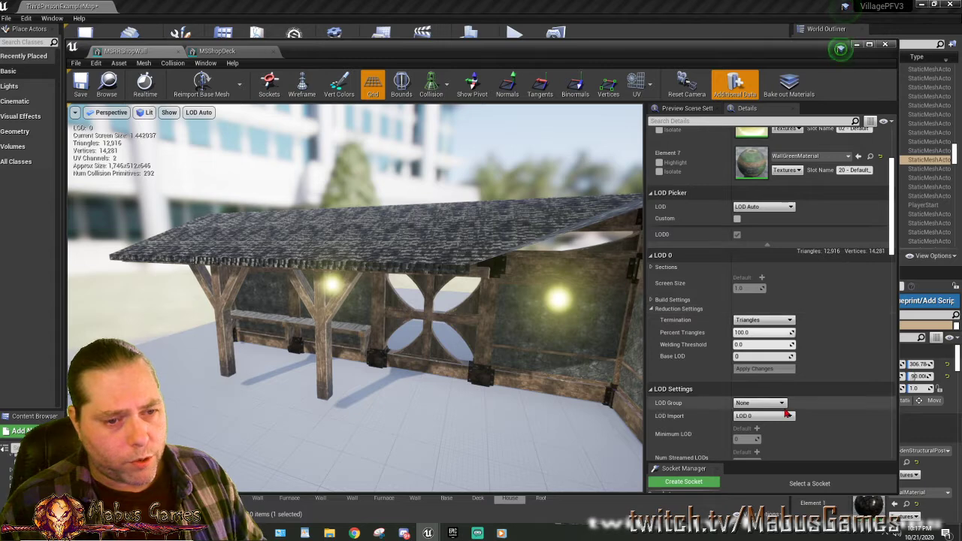
Assign the LevelArchitecture LOD group to MSRRShopWall, accepting the group defaults, and save and close the mesh.
click(759, 403)
click(753, 437)
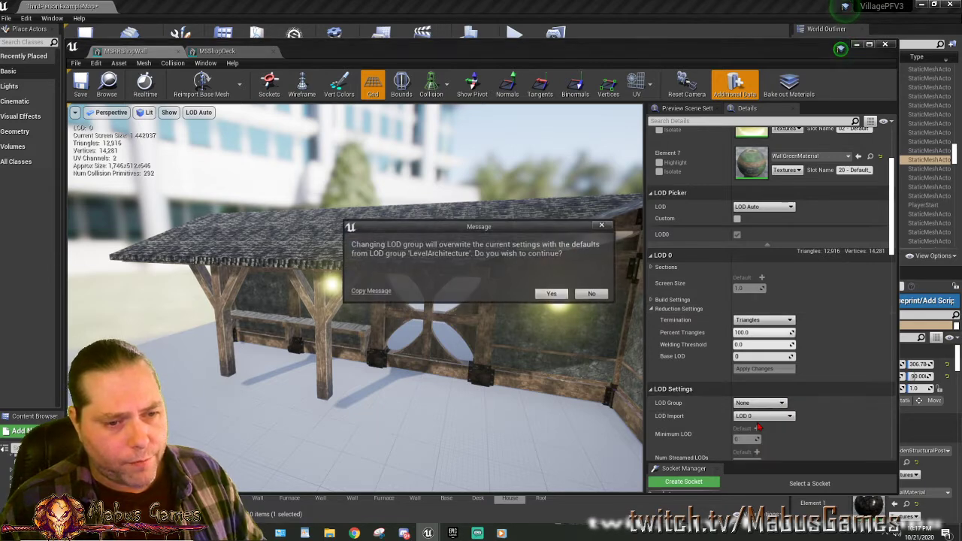
click(553, 294)
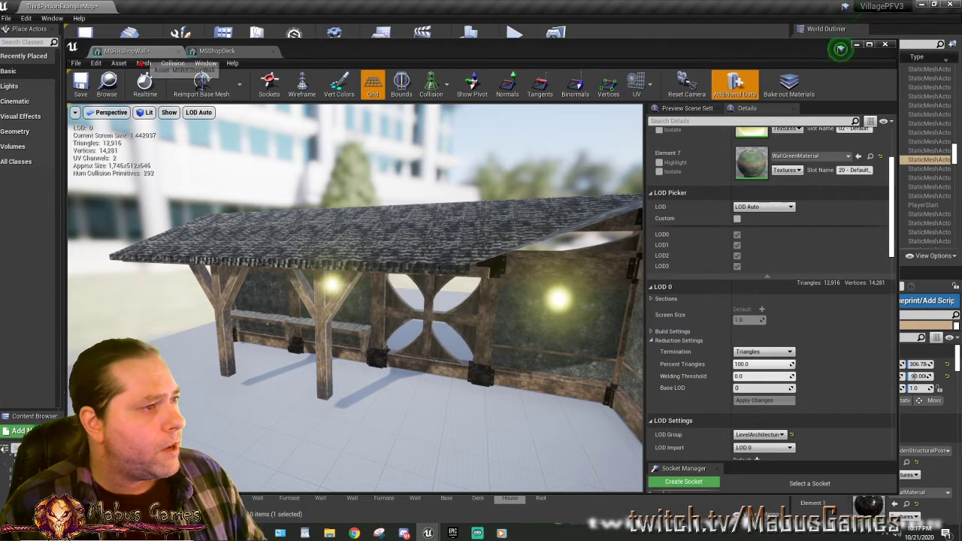
click(81, 87)
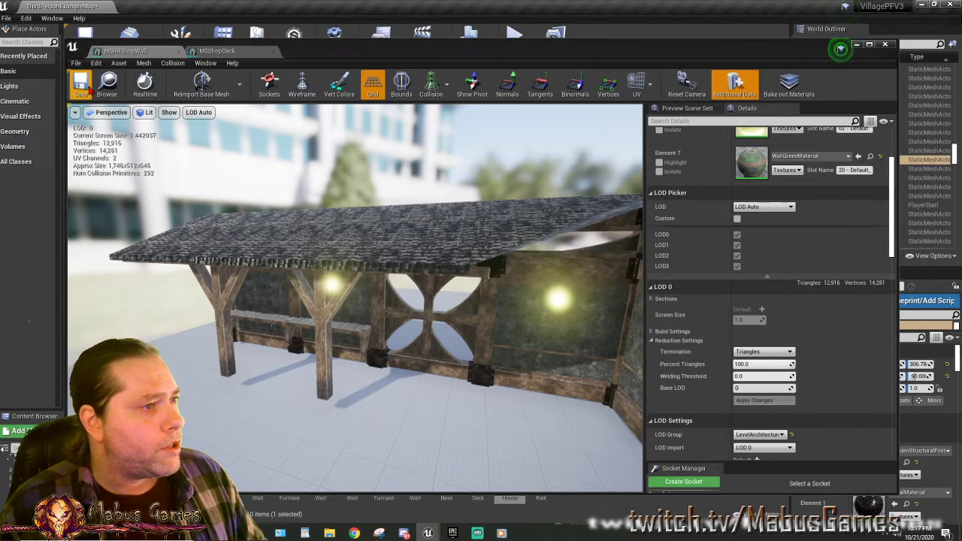
click(158, 51)
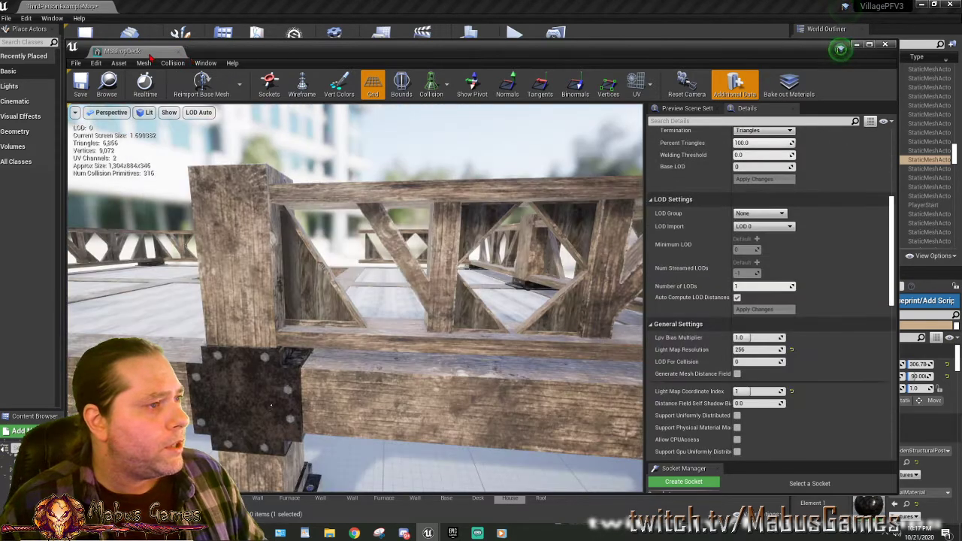
Assign the LevelArchitecture LOD group to MSShopDeck, accepting the overwrite with the group's defaults.
scroll(826, 270, up, 3)
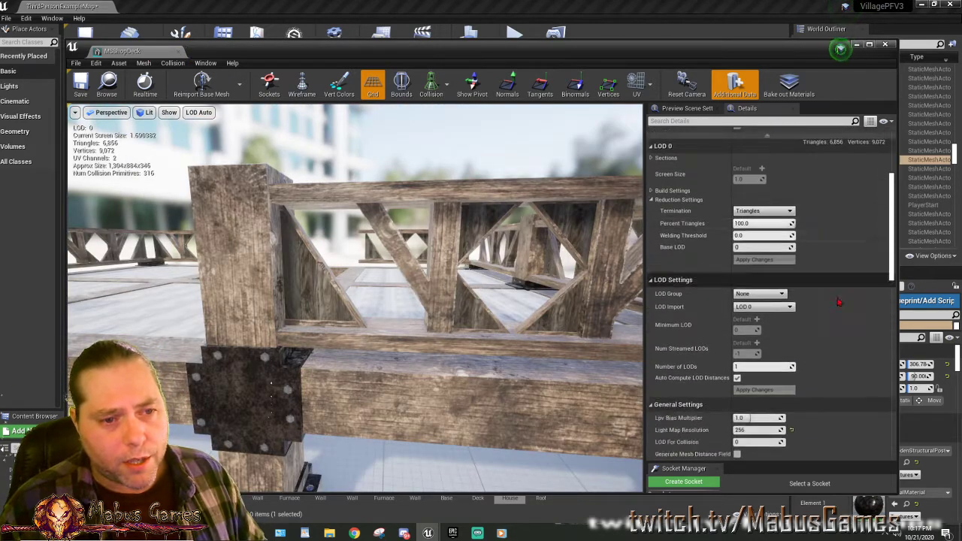
click(761, 261)
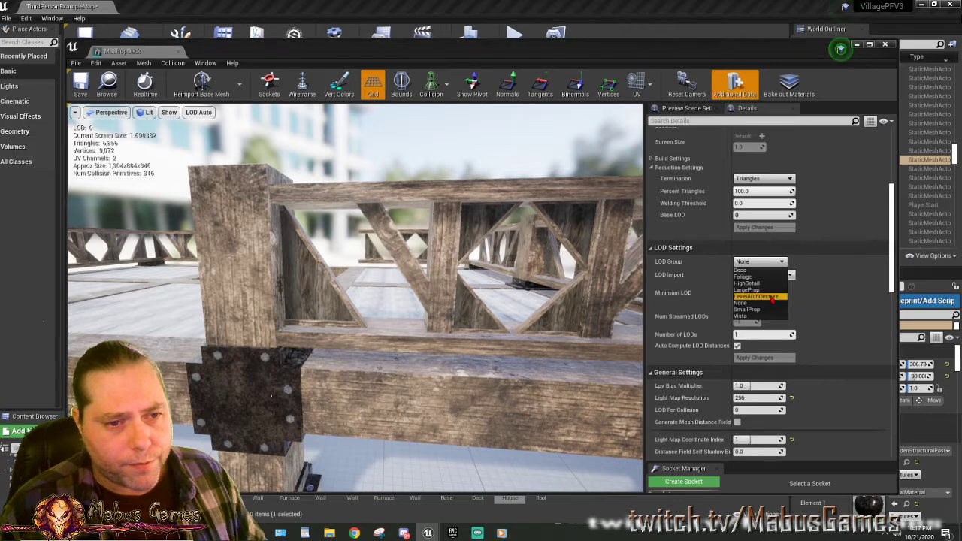
click(755, 281)
click(552, 294)
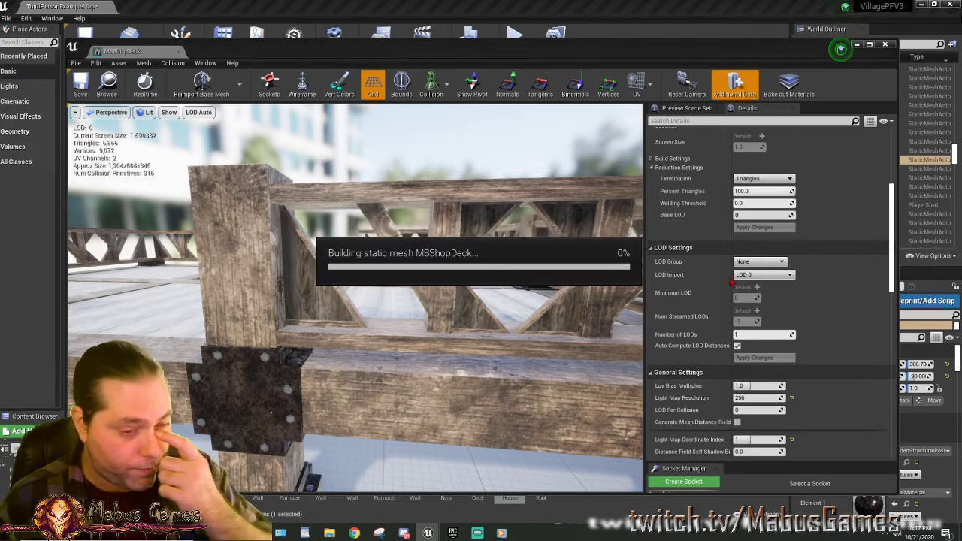
scroll(814, 353, up, 1)
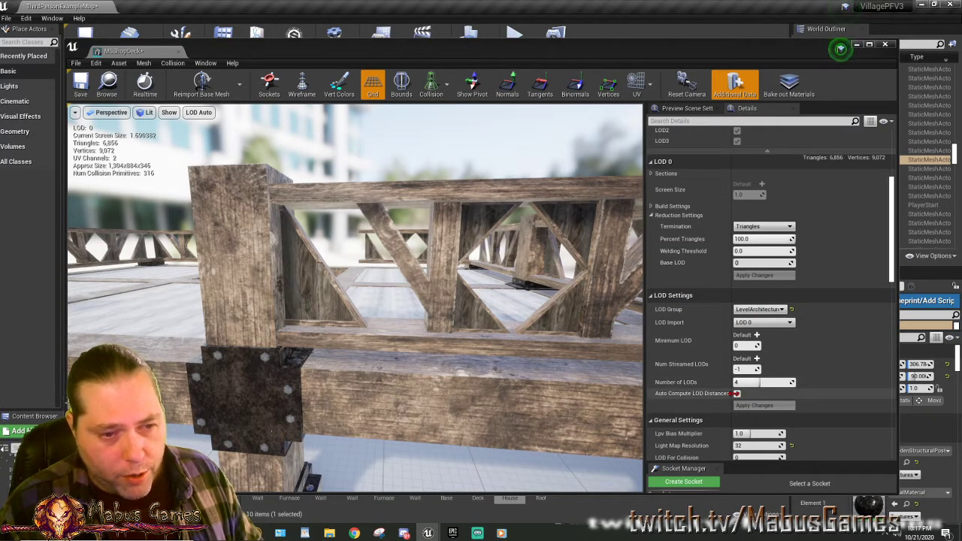
Enable the Custom LOD option for MSShopDeck, and save and close the mesh.
scroll(714, 316, up, 5)
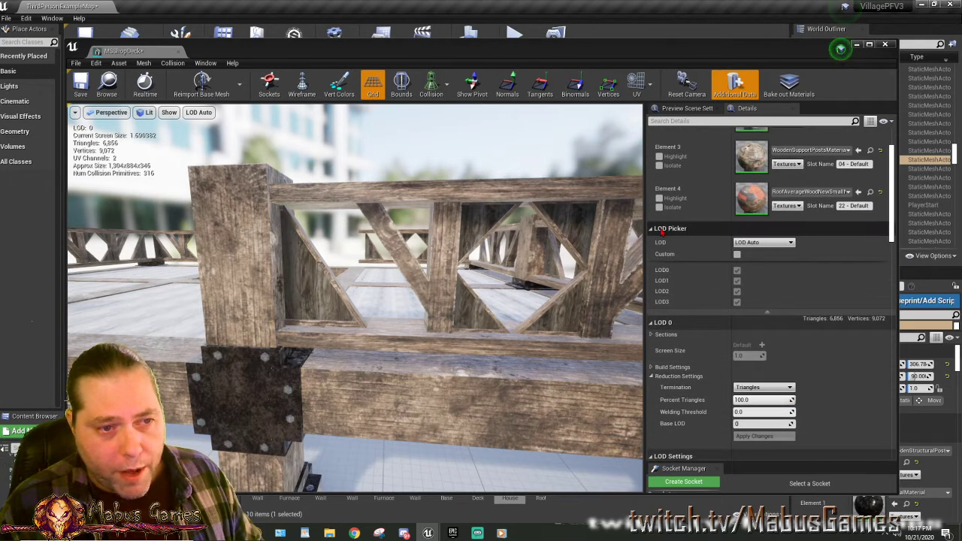
click(737, 254)
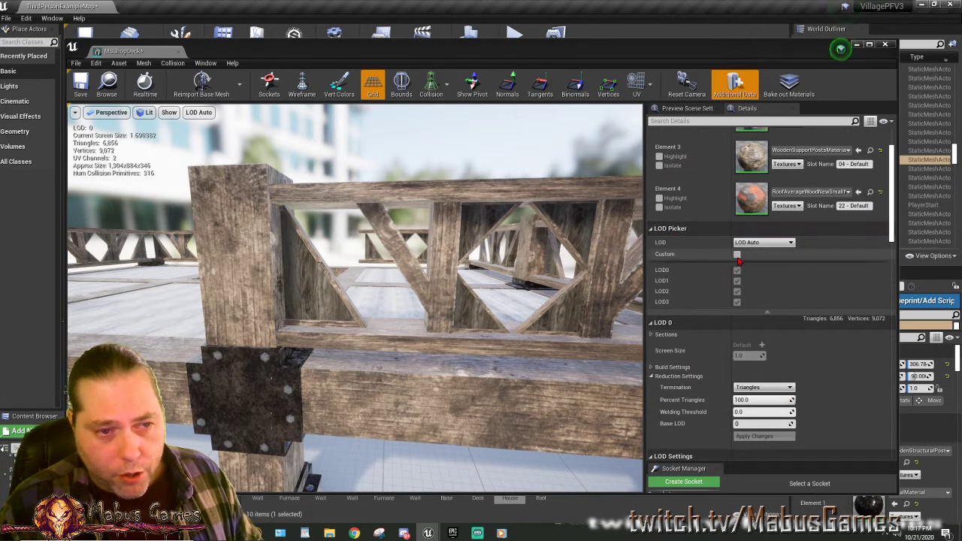
drag(526, 339, 522, 406)
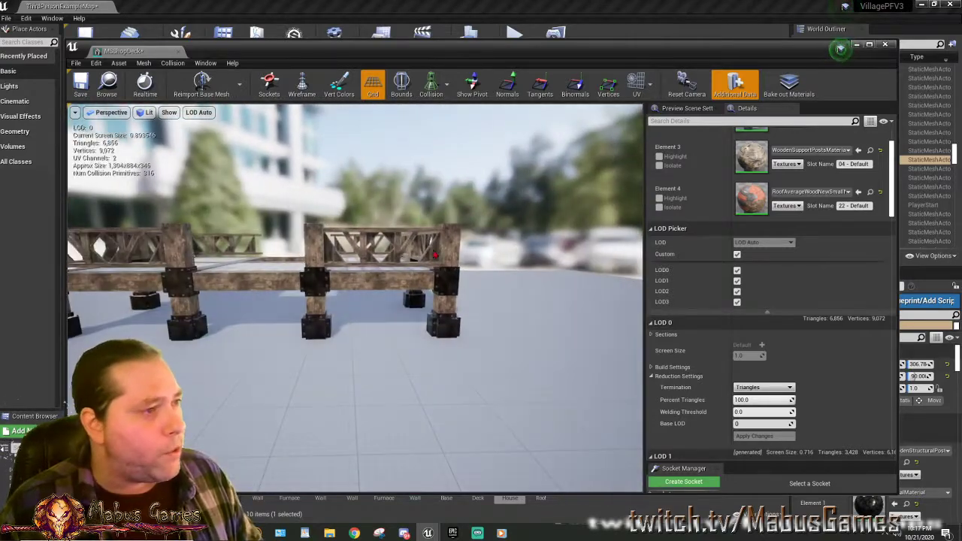
click(80, 85)
click(178, 52)
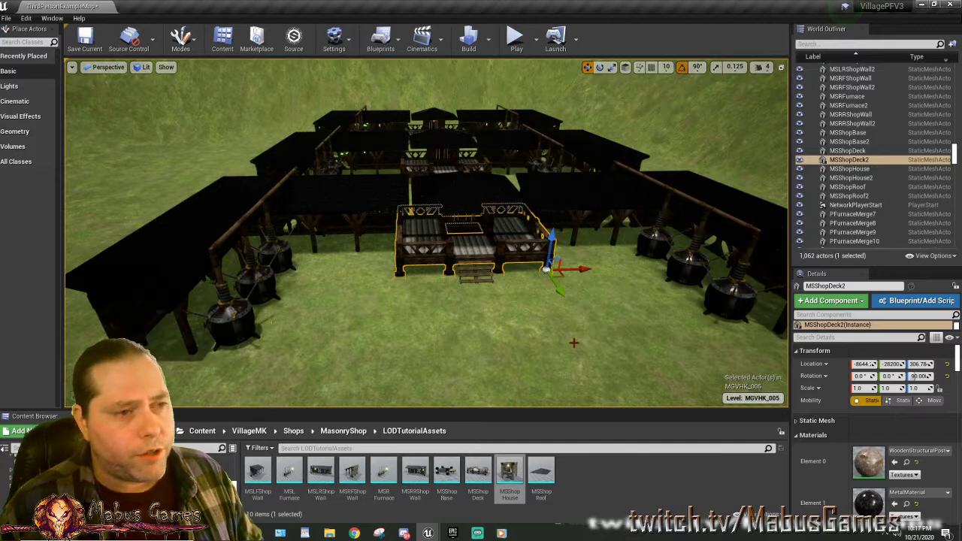
Enlarge the level viewport and start a play session facing the timber support frames.
drag(535, 410, 539, 513)
right_drag(526, 429, 714, 414)
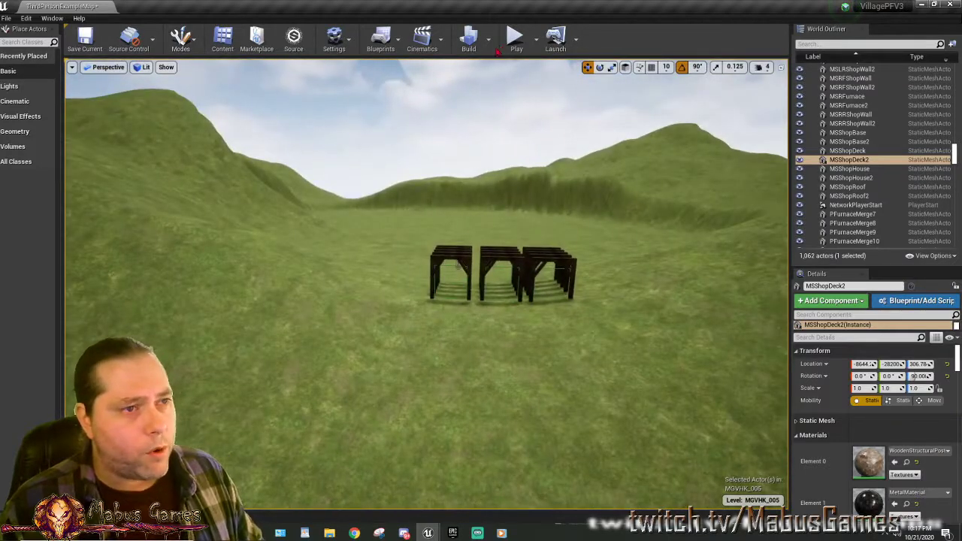
click(517, 38)
click(568, 354)
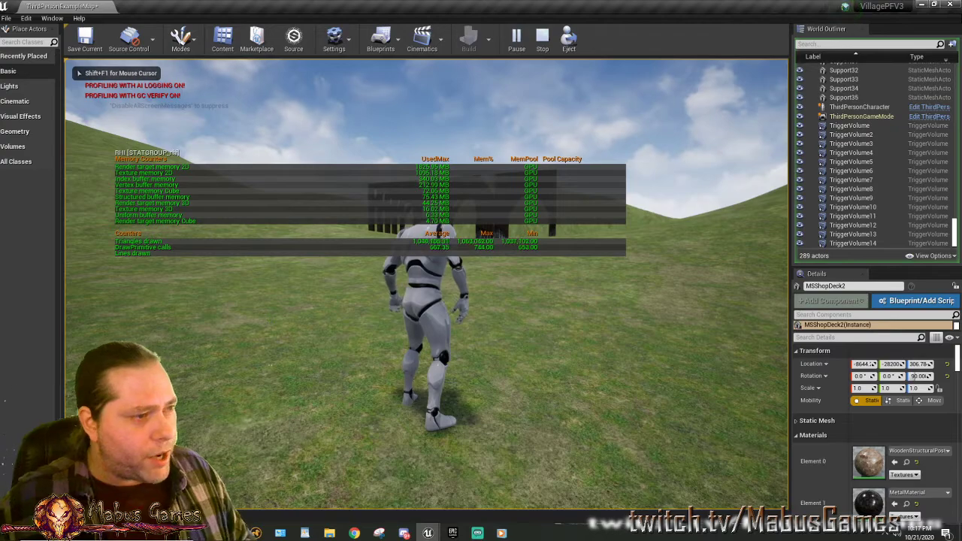
Run the character up to and through the timber support frames, watching the triangle and draw call counters.
key(w)
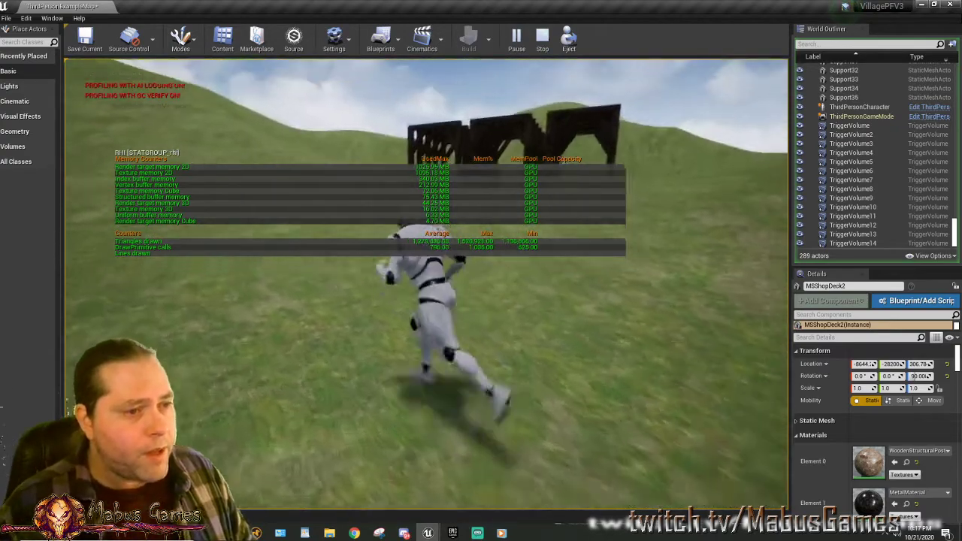
key(w)
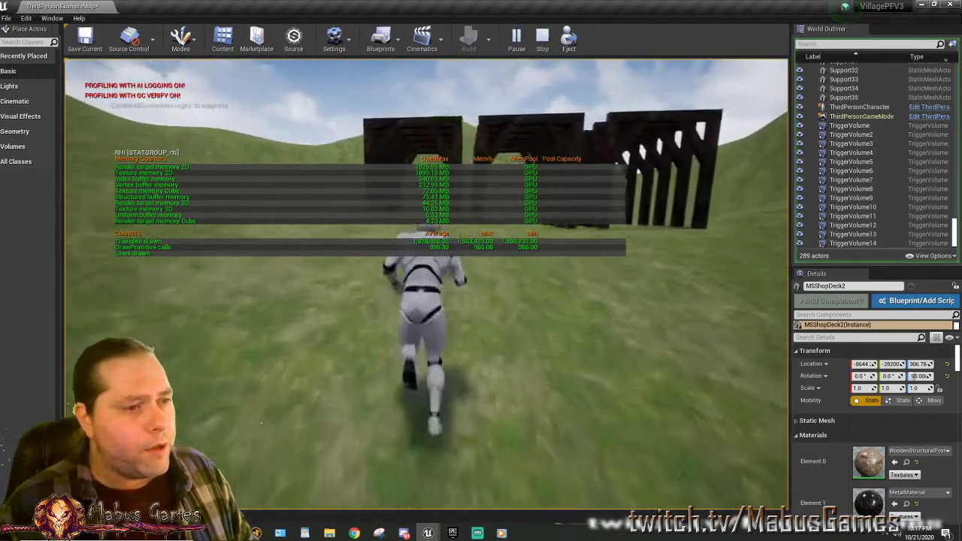
key(w)
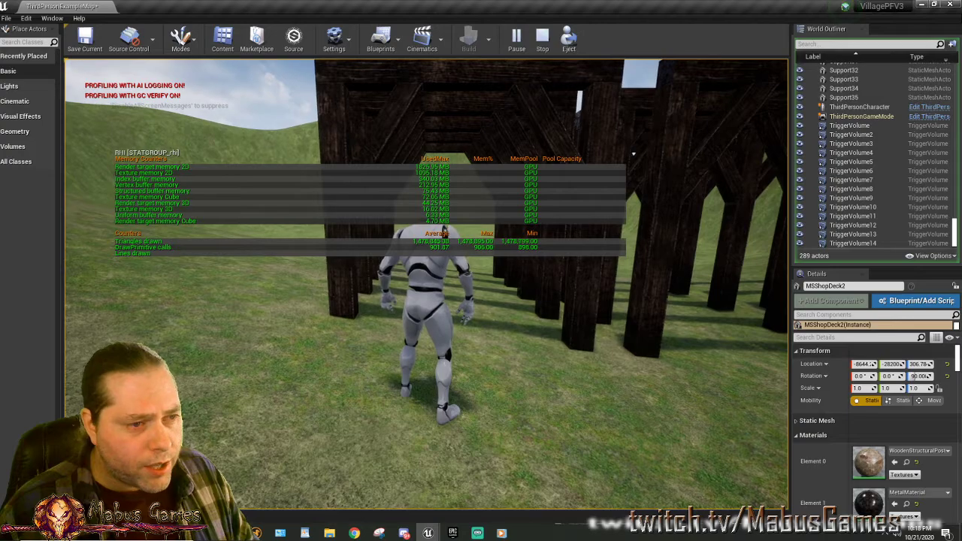
key(w)
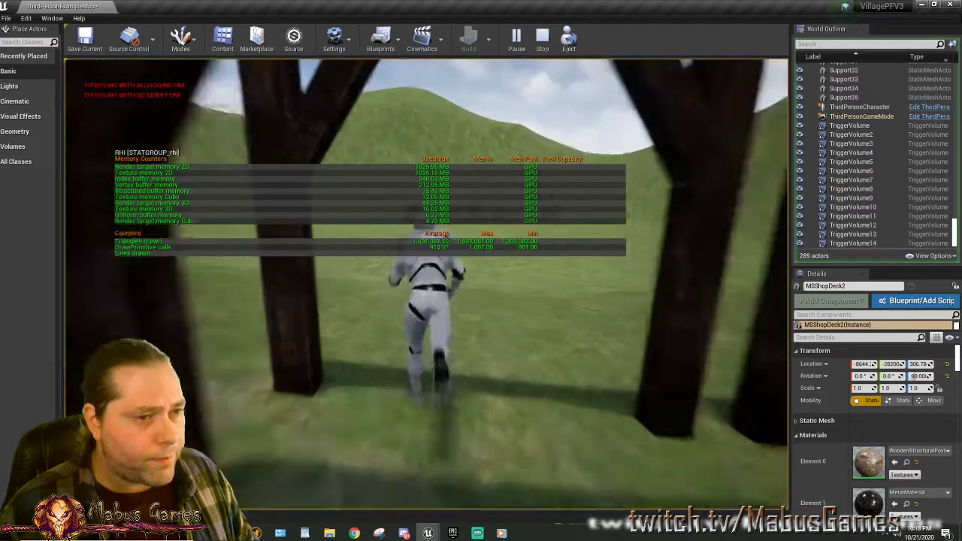
Run the character across the open field to the distant masonry shops, watching their LOD transitions and the rendering counters.
key(w)
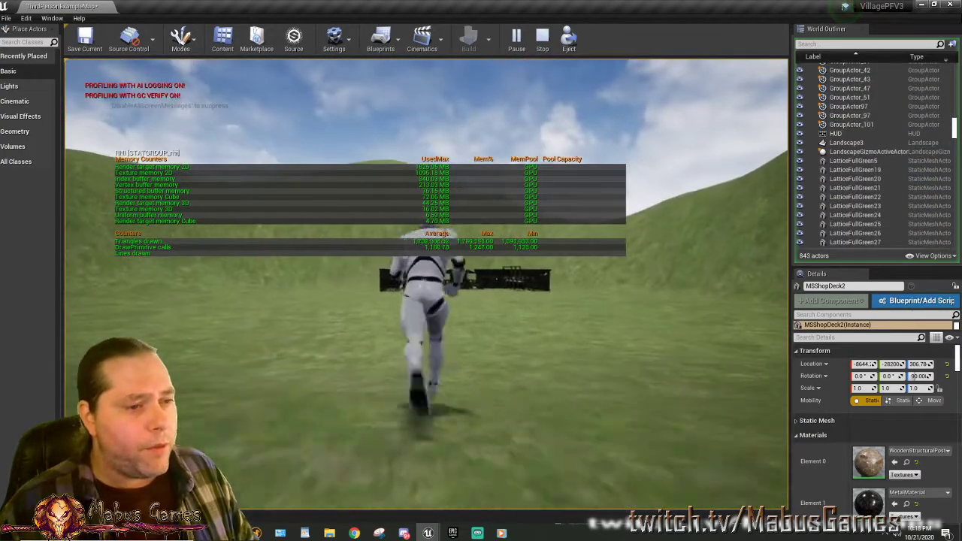
key(w)
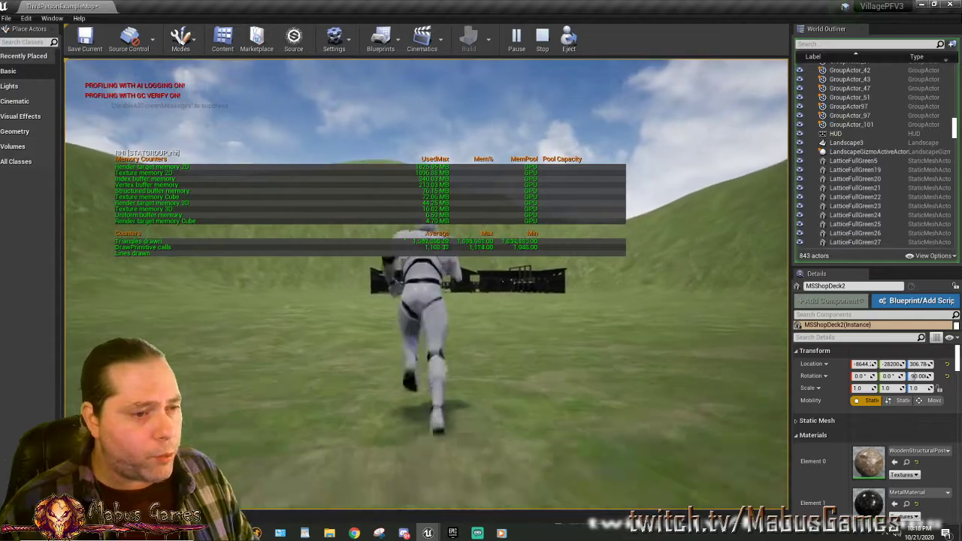
key(w)
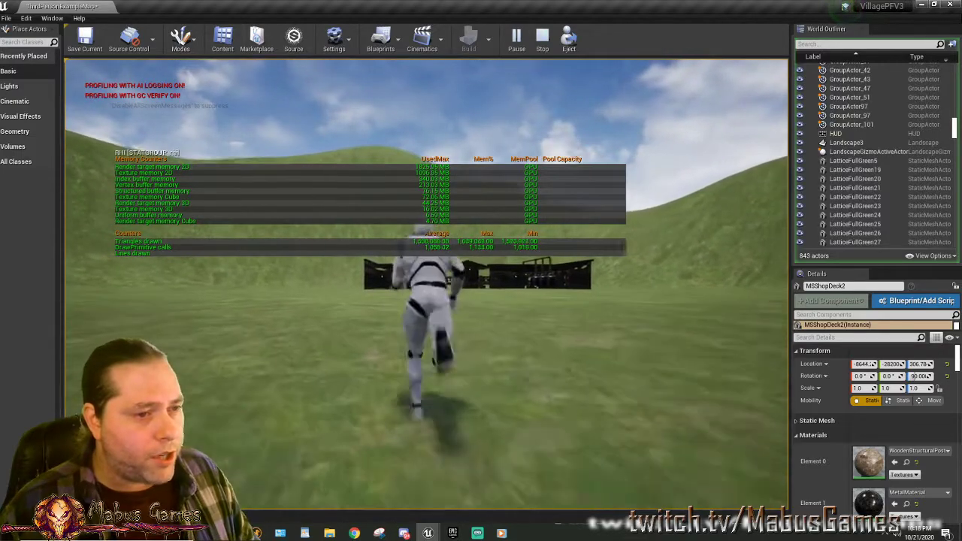
key(w)
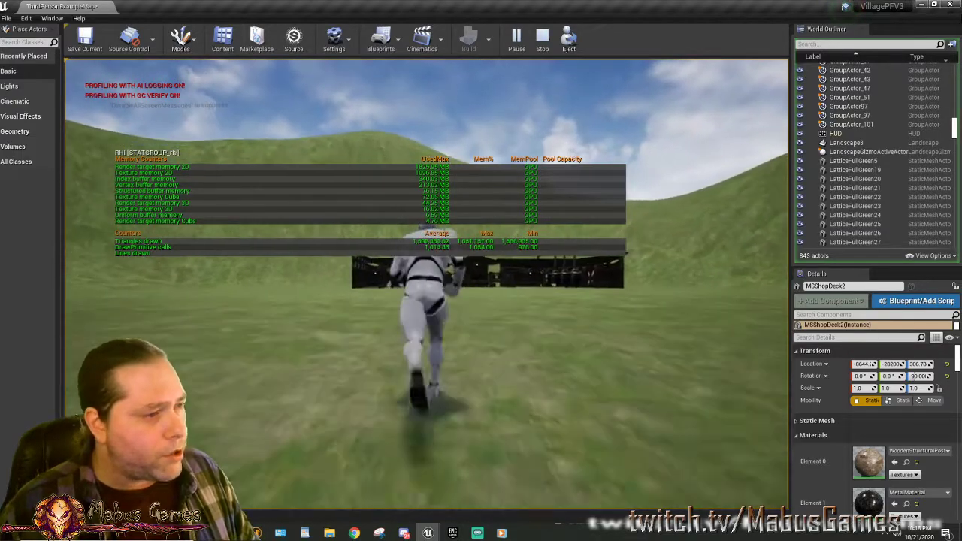
key(w)
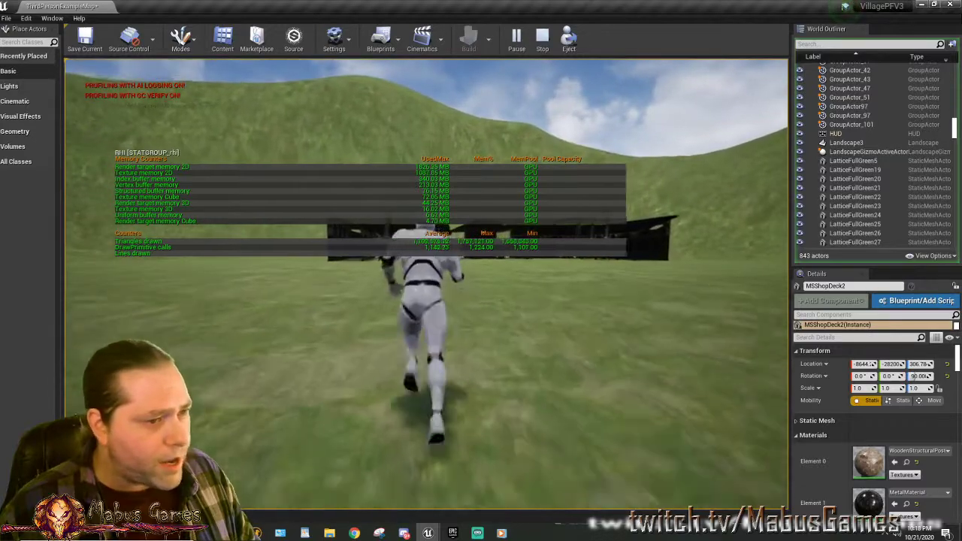
key(w)
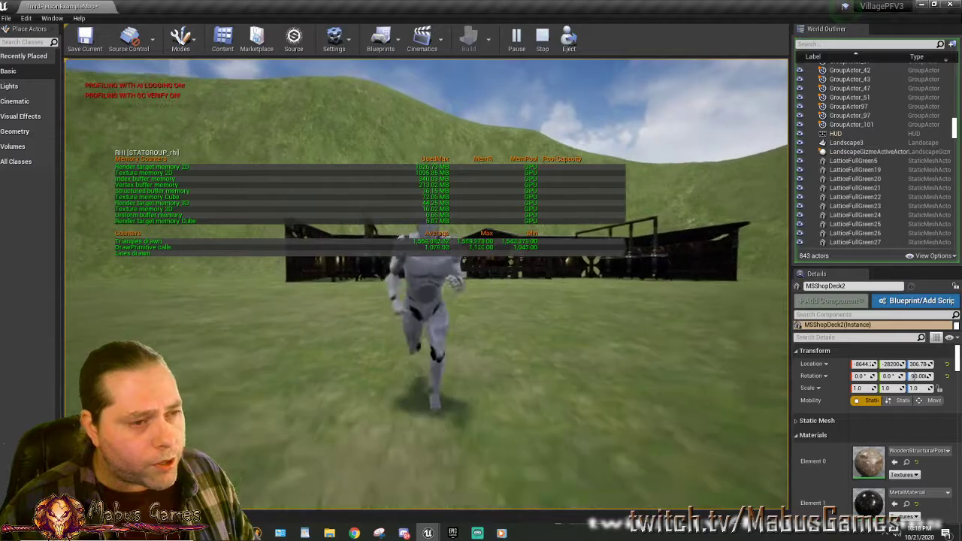
Run the character back away from the masonry shops with them kept in view, checking how their detail drops with distance.
key(s)
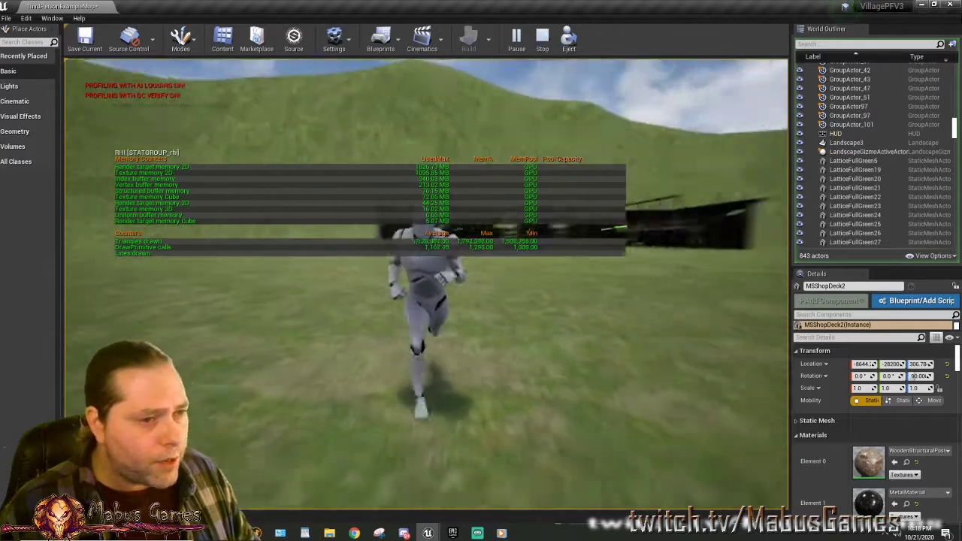
key(s)
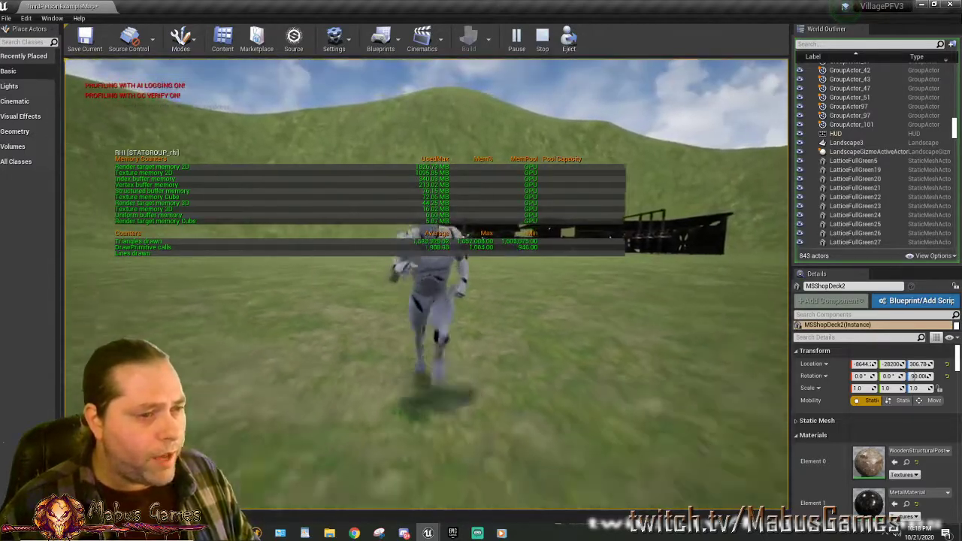
key(s)
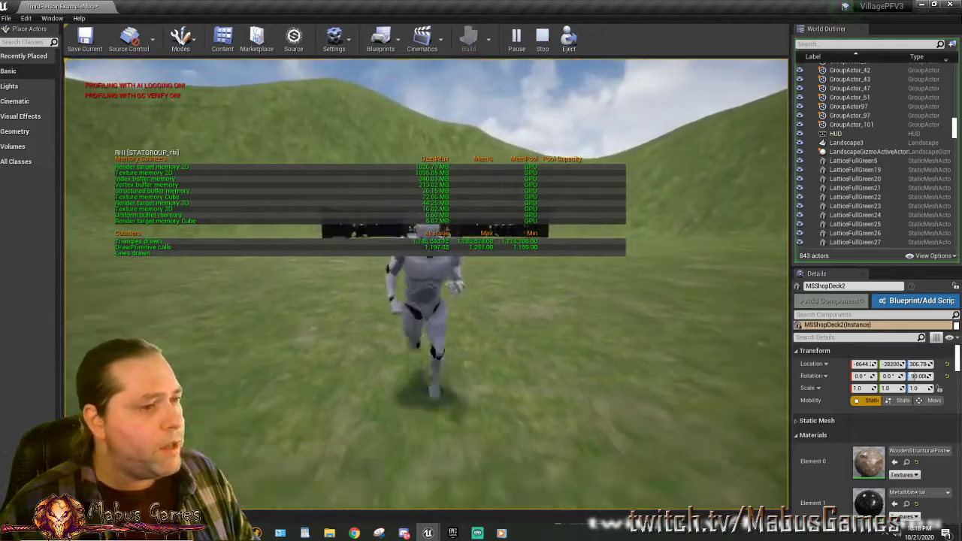
key(s)
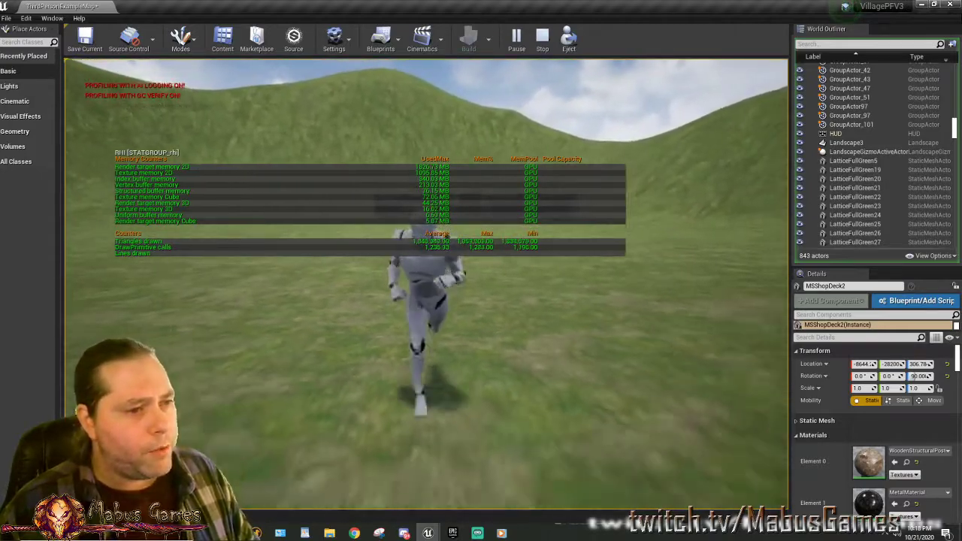
key(s)
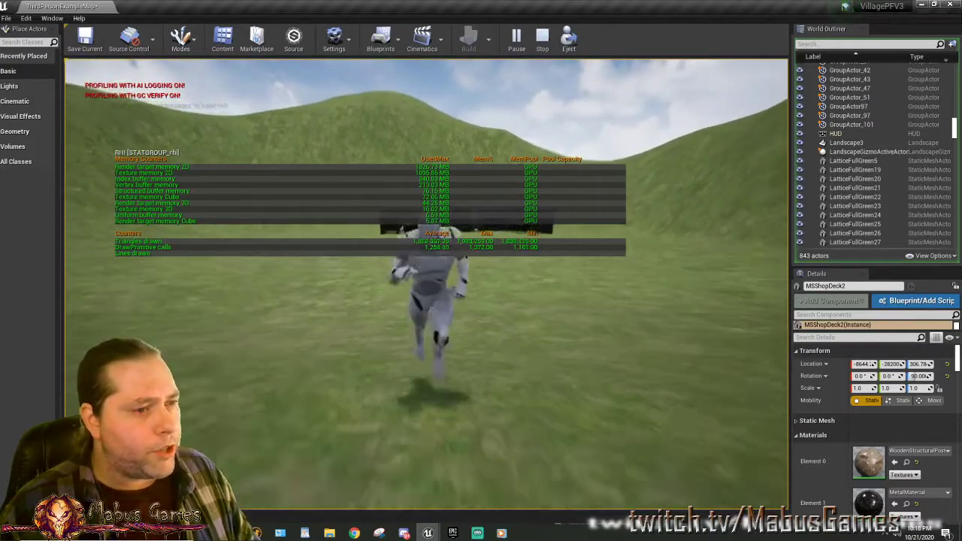
key(s)
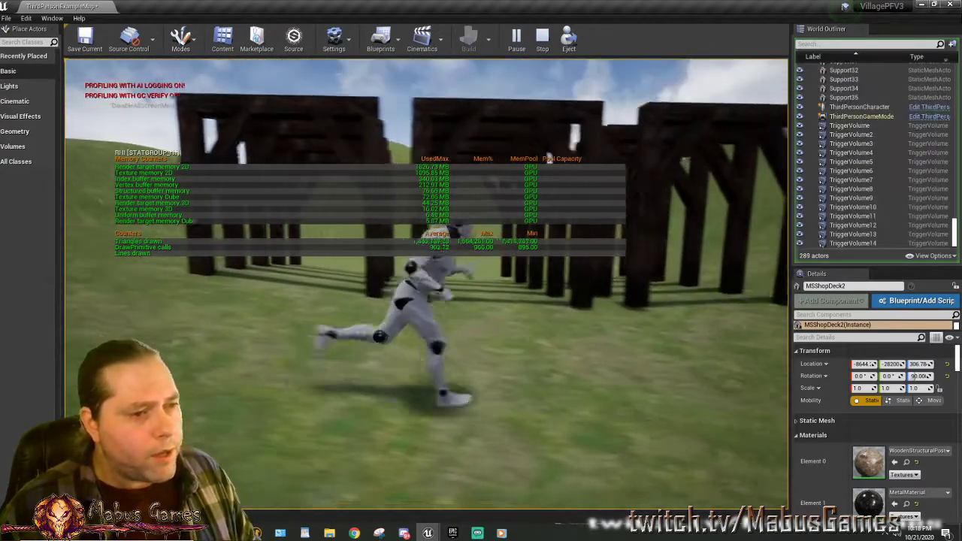
Run the character over the grass towards the row of dark-roofed shops and end the play session.
key(w)
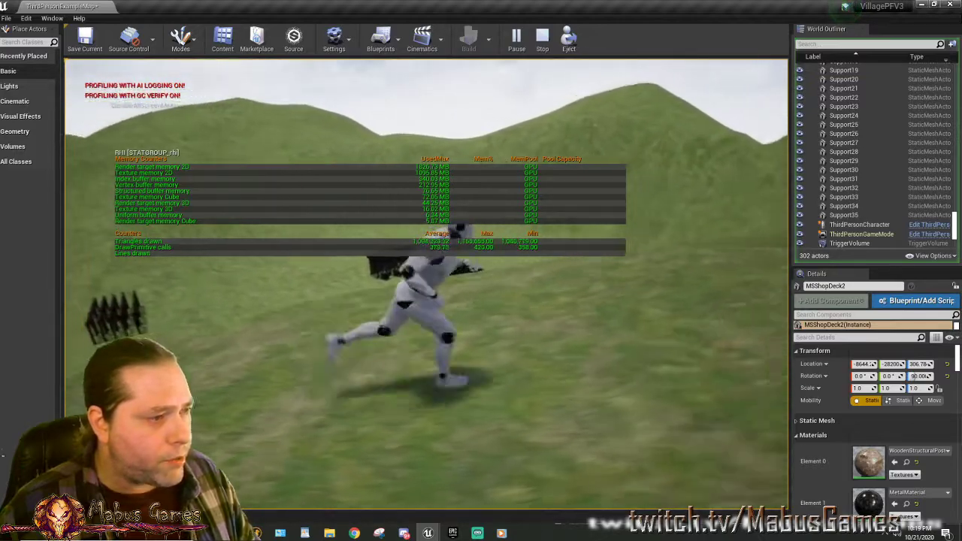
key(w)
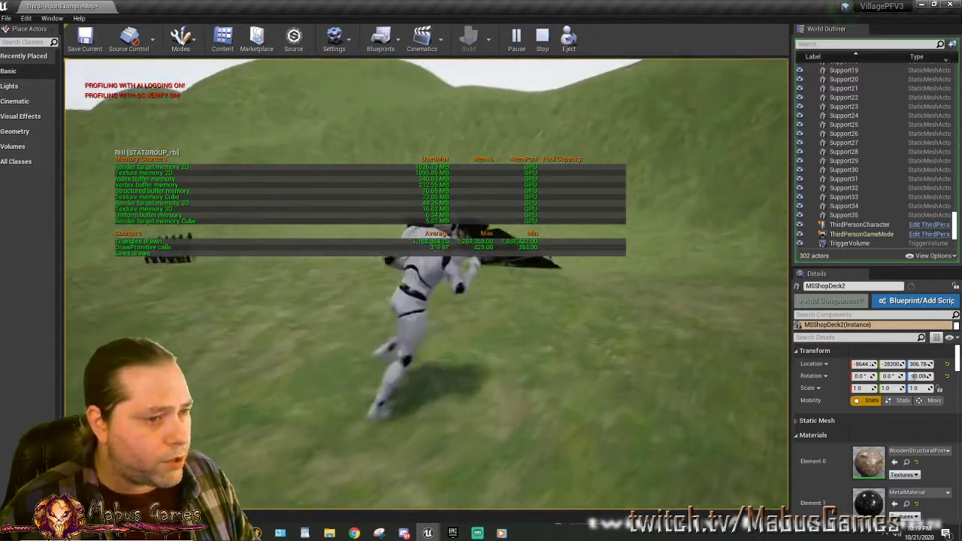
key(a)
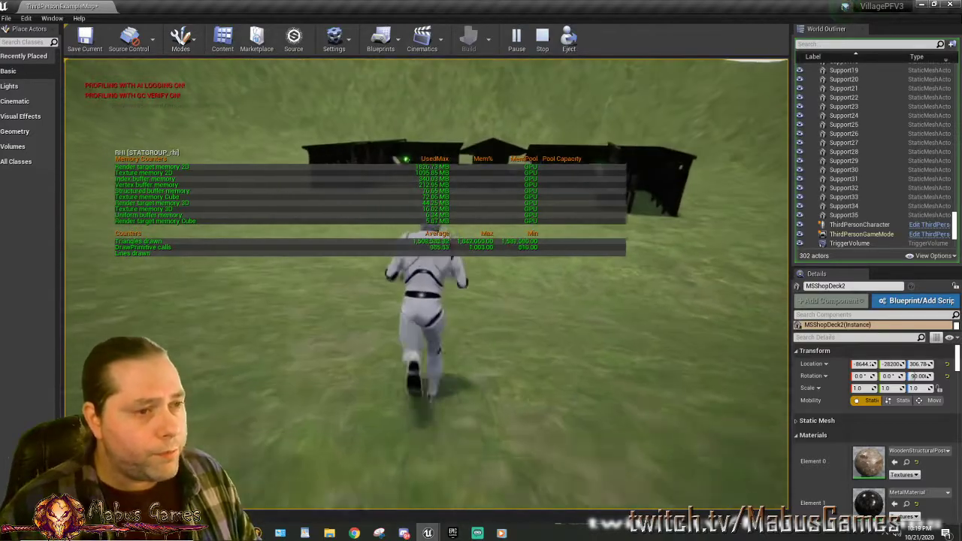
key(Escape)
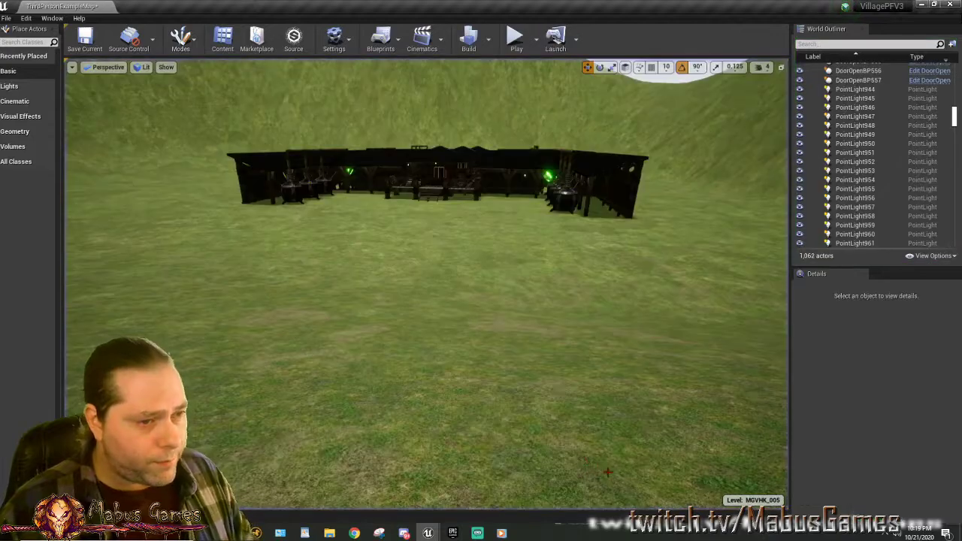
Select the small square roof pieces over the farthest shop's deck while looking down on the three shops.
key(w)
right_drag(586, 461, 585, 494)
key(s)
click(417, 217)
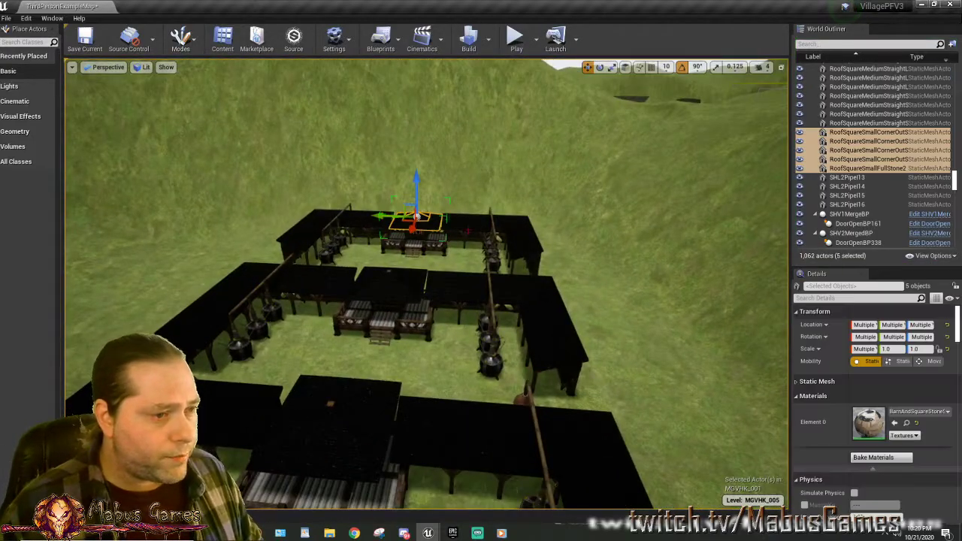
key(s)
right_drag(417, 216, 402, 219)
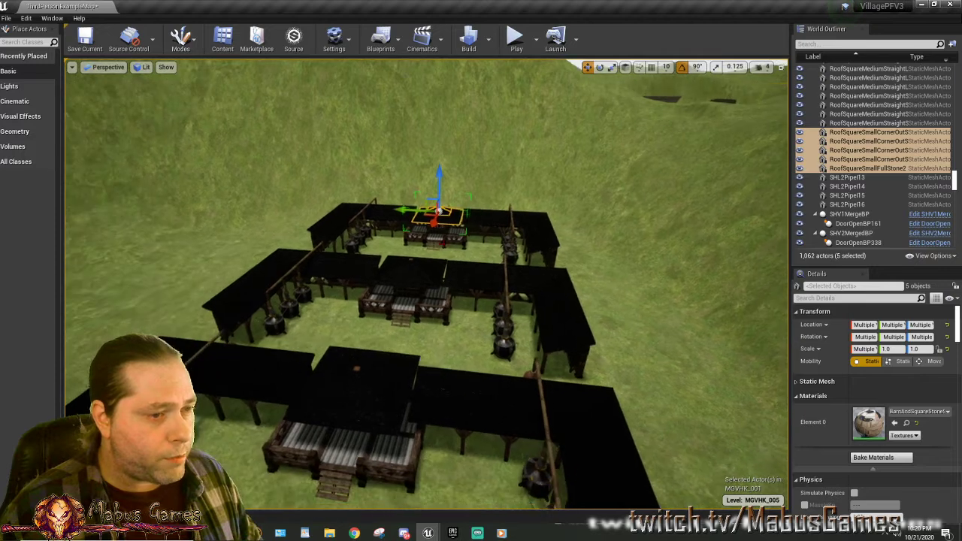
Select the grouped pieces of the middle shop and inspect them from above.
right_drag(452, 263, 477, 307)
click(406, 271)
key(s)
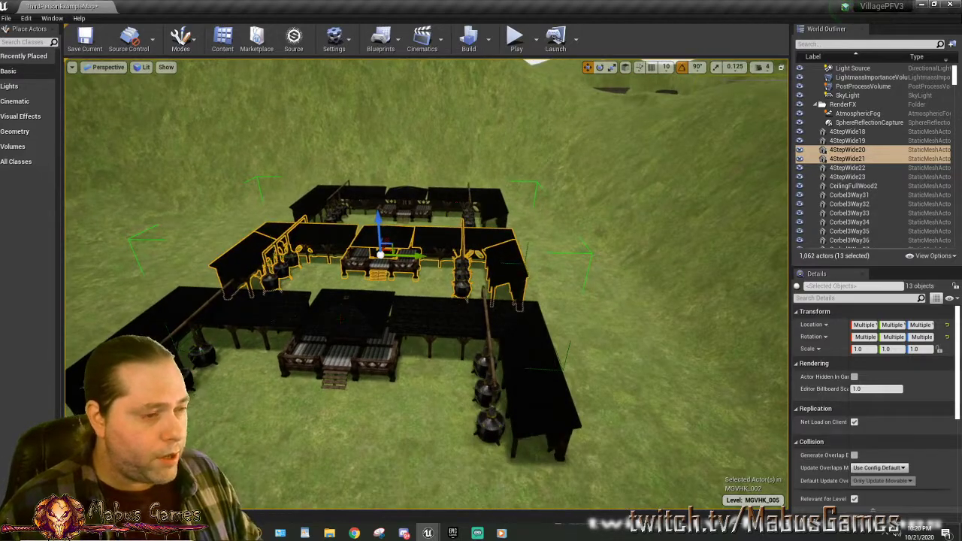
Select MSShopRoof2 on the nearest shop and examine the shop from the front at ground level.
click(345, 329)
mouse_move(345, 329)
right_down()
mouse_move(300, 327)
mouse_move(350, 330)
right_up()
key(q)
key(q)
right_drag(447, 304, 492, 304)
key(w)
key(s)
right_drag(395, 445, 399, 412)
key(w)
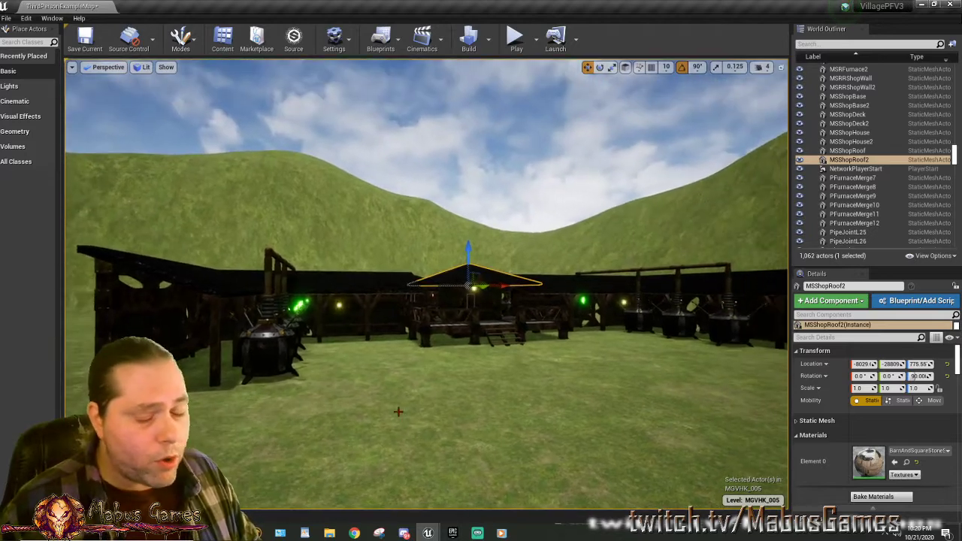